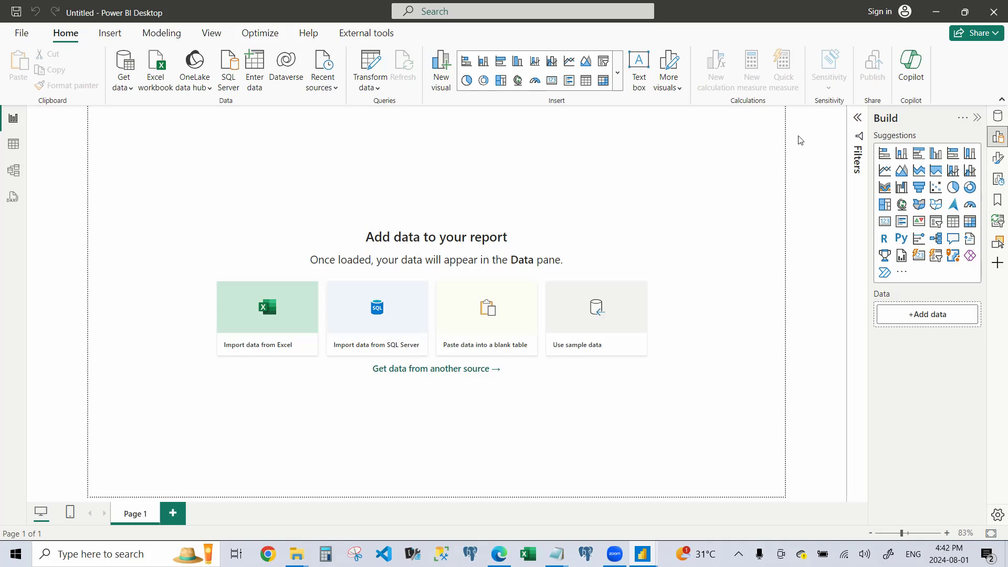
Create a new blank query from the Other category of data sources.
click(996, 116)
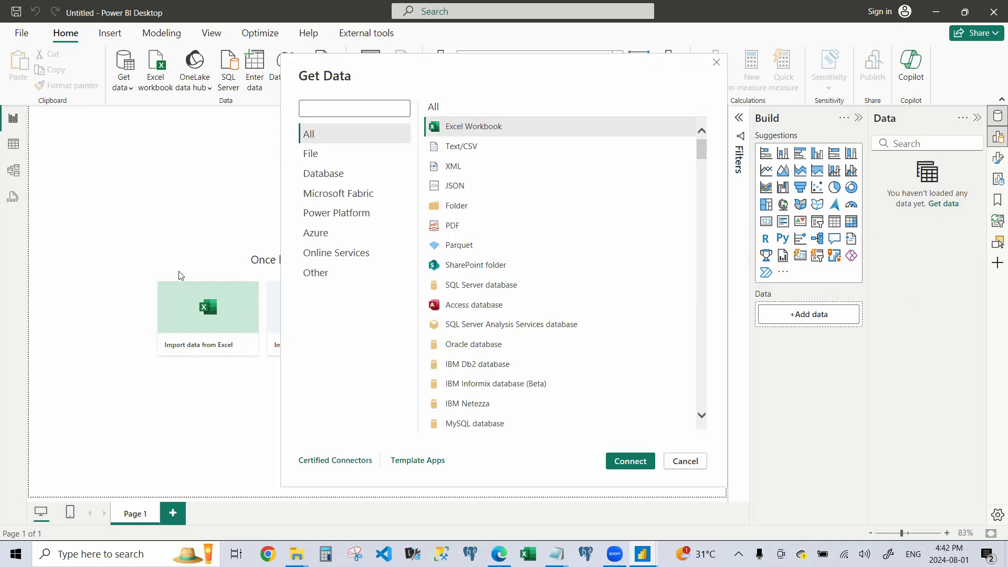
click(341, 272)
scroll(462, 173, down, 1)
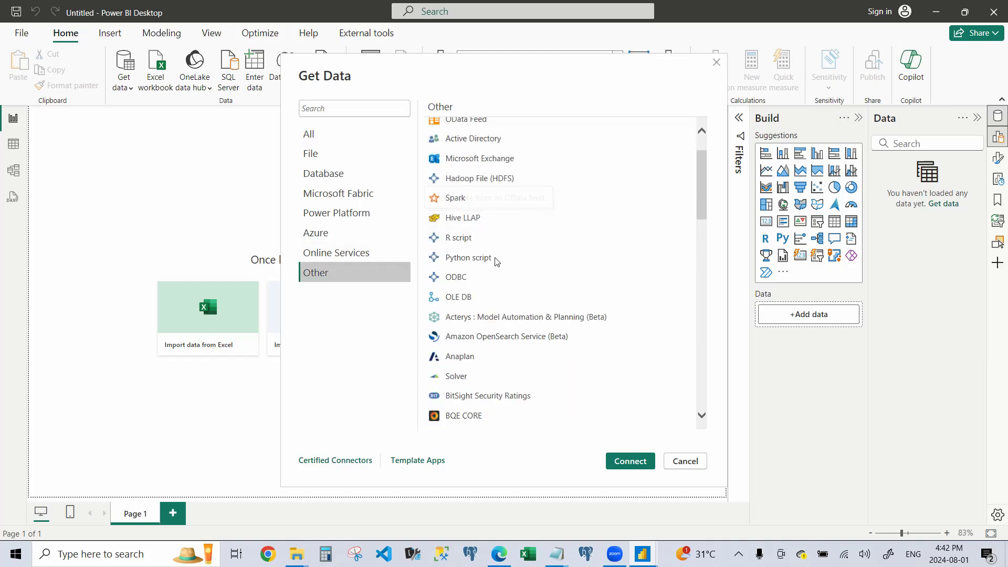
scroll(538, 345, down, 15)
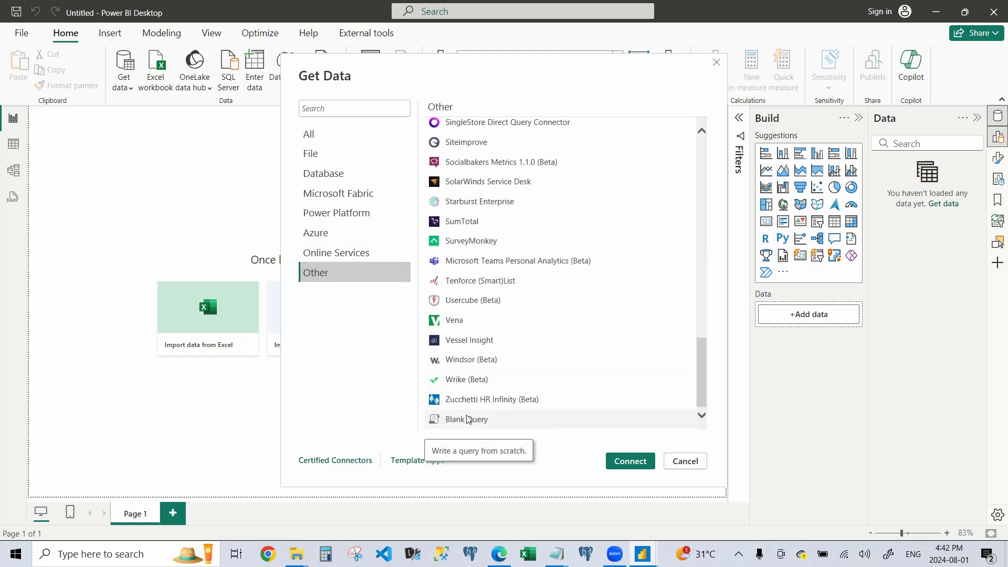
click(462, 420)
click(642, 467)
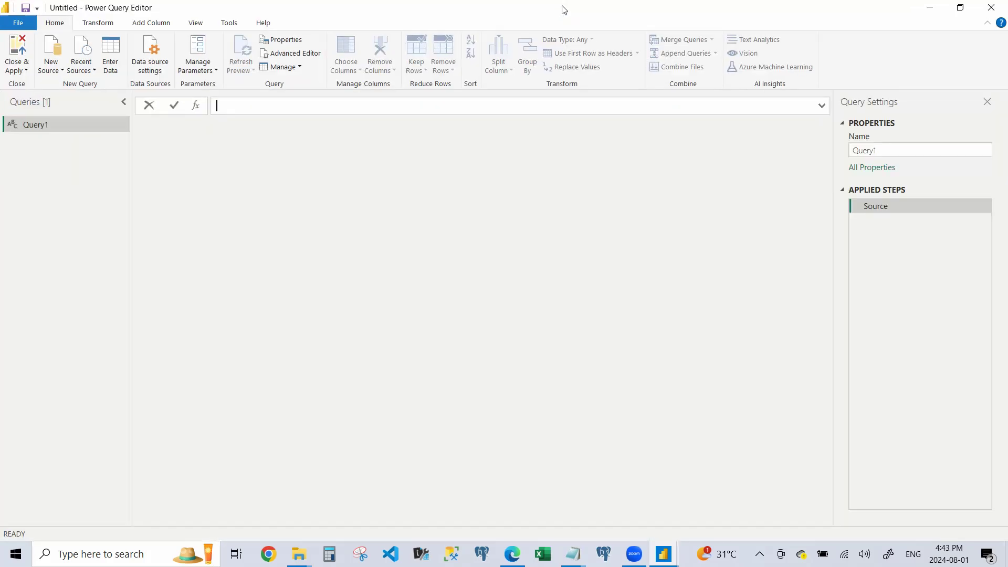
double_click(562, 9)
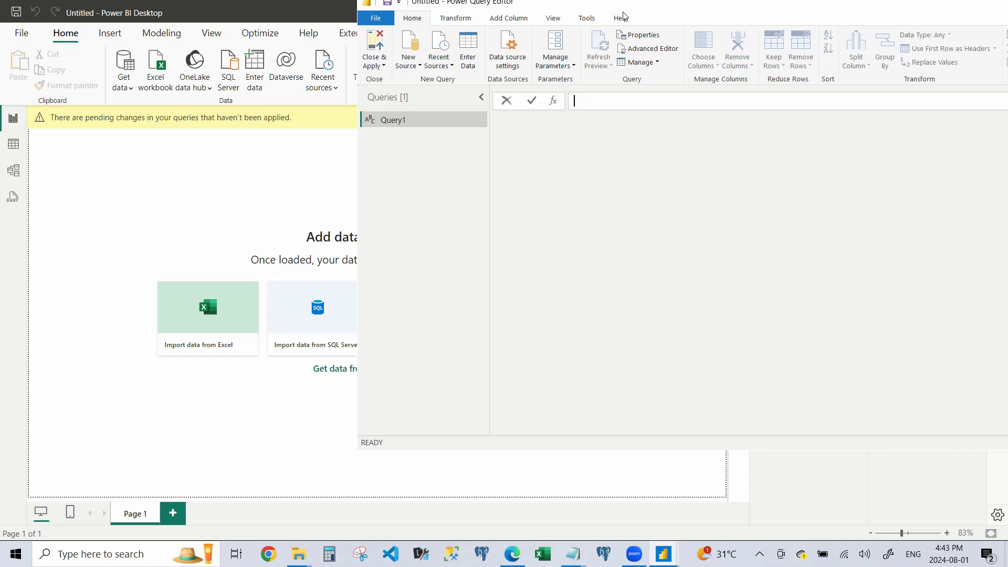
double_click(653, 9)
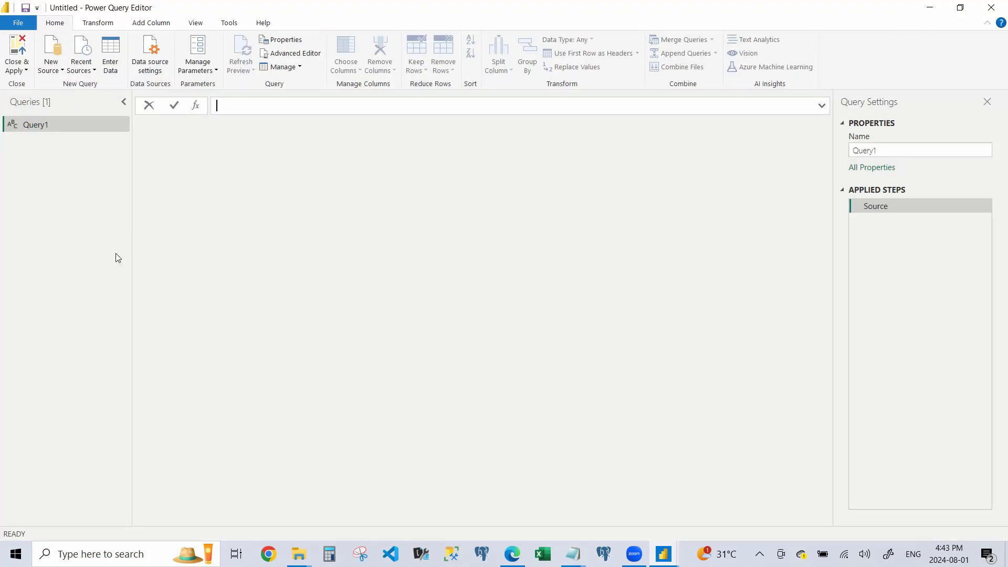
Begin the blank query's source formula with "=Lis.".
click(255, 108)
click(261, 183)
click(229, 106)
text(=Lis.)
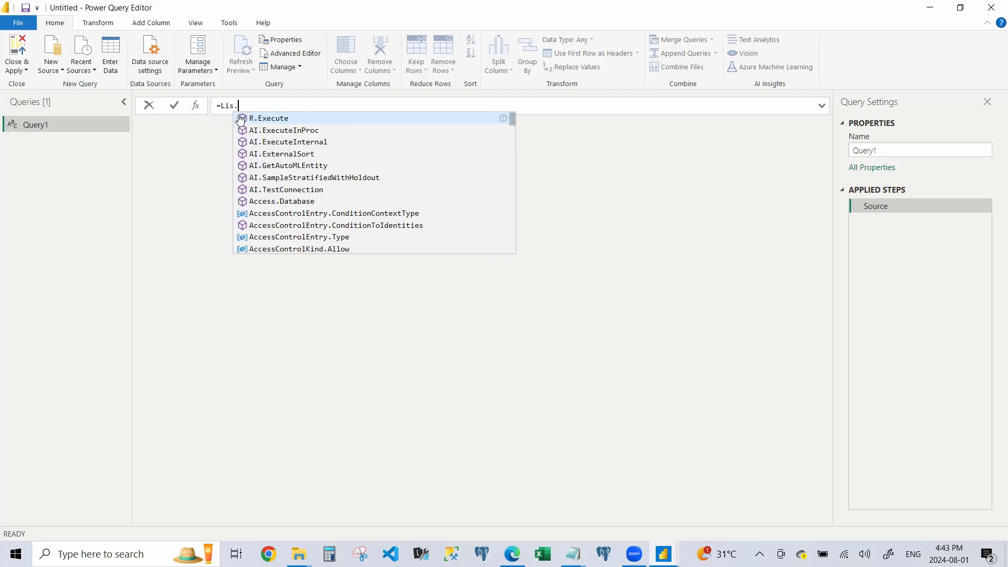
key(Escape)
Rename the query as CalendarTable.
click(898, 151)
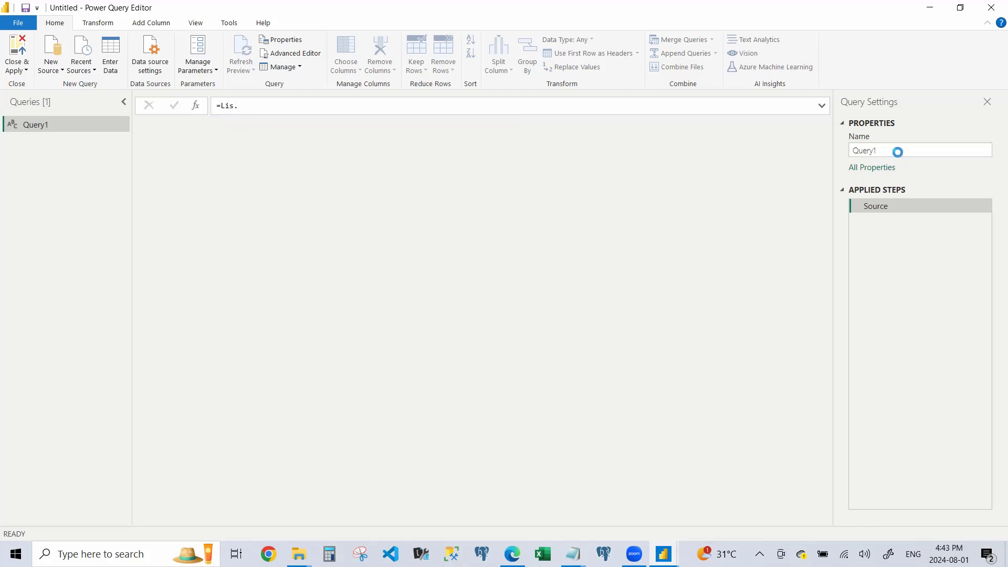
double_click(877, 149)
text(Calendar)
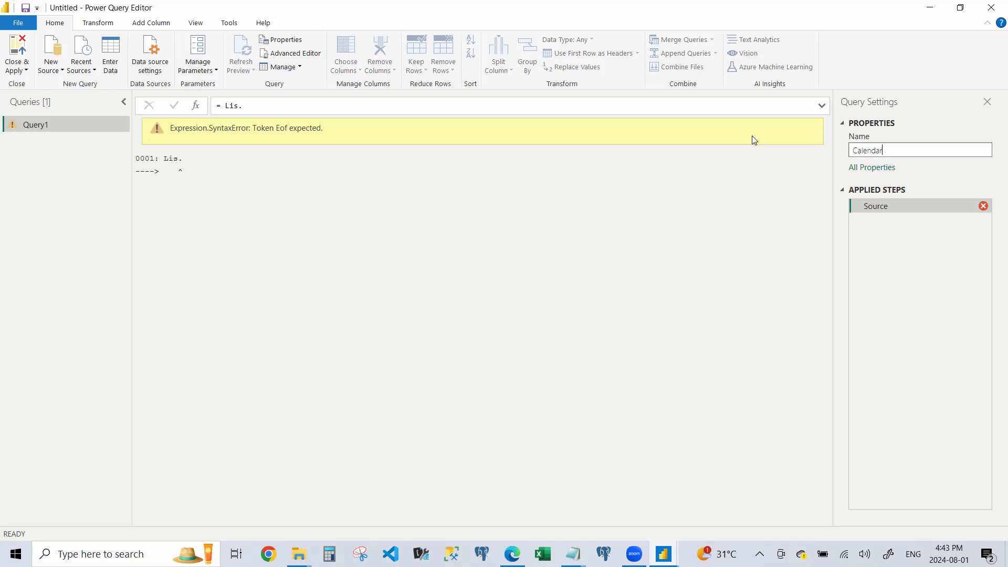
text(Table)
key(Return)
Correct the source formula so that it calls the List.Dates function with an open argument list.
click(261, 111)
key(BackSpace)
text(t.Date)
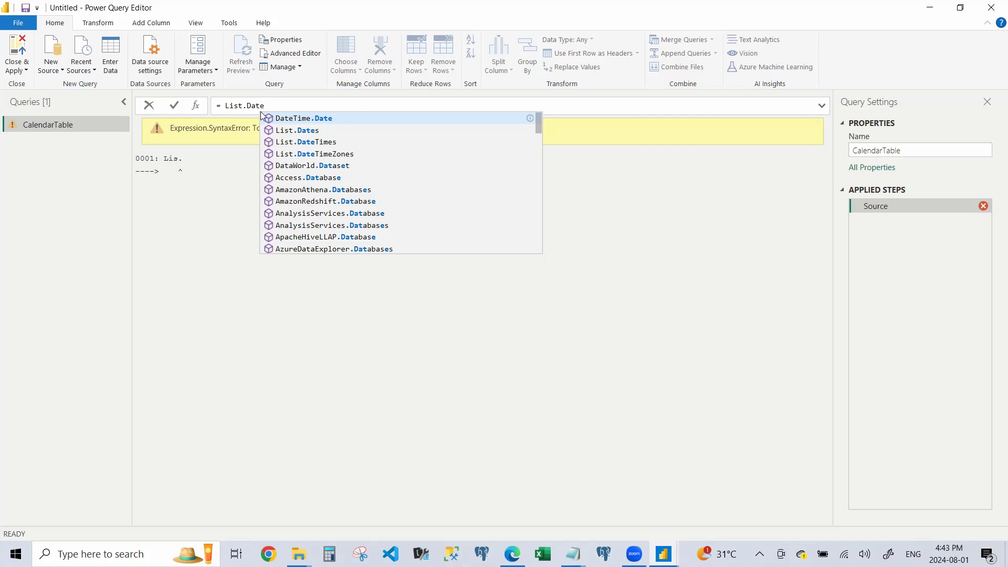
key(Down)
key(Tab)
key(Home)
key(shift+Right)
key(shift+Right)
key(shift+Right)
key(shift+Right)
key(Delete)
key(End)
text(()
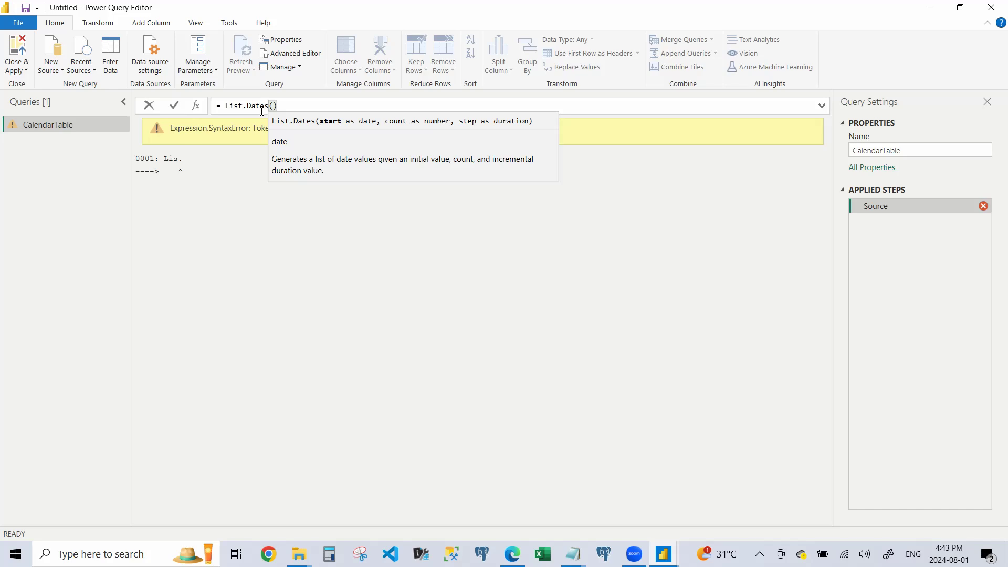
text(#da)
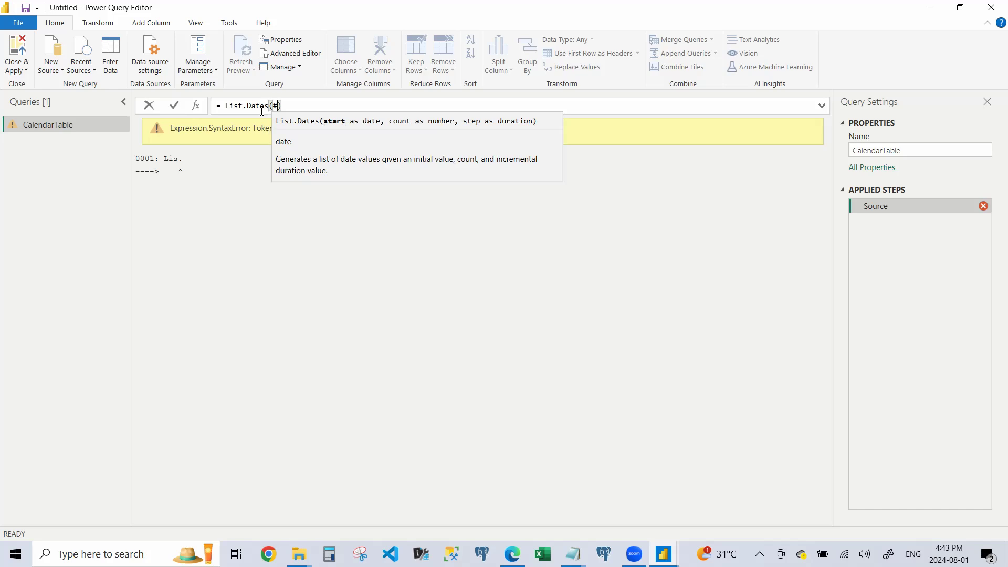
text(te)
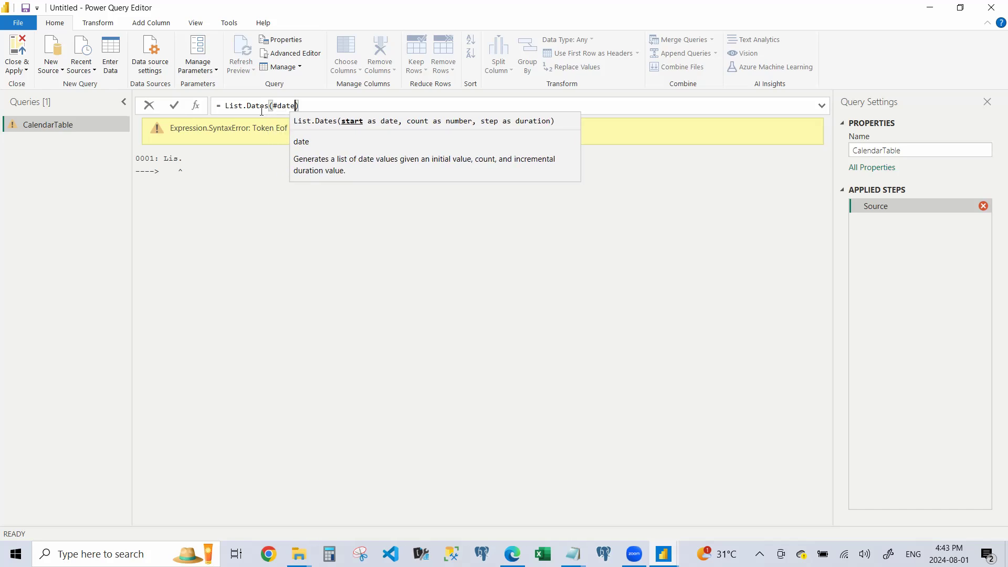
text(() )
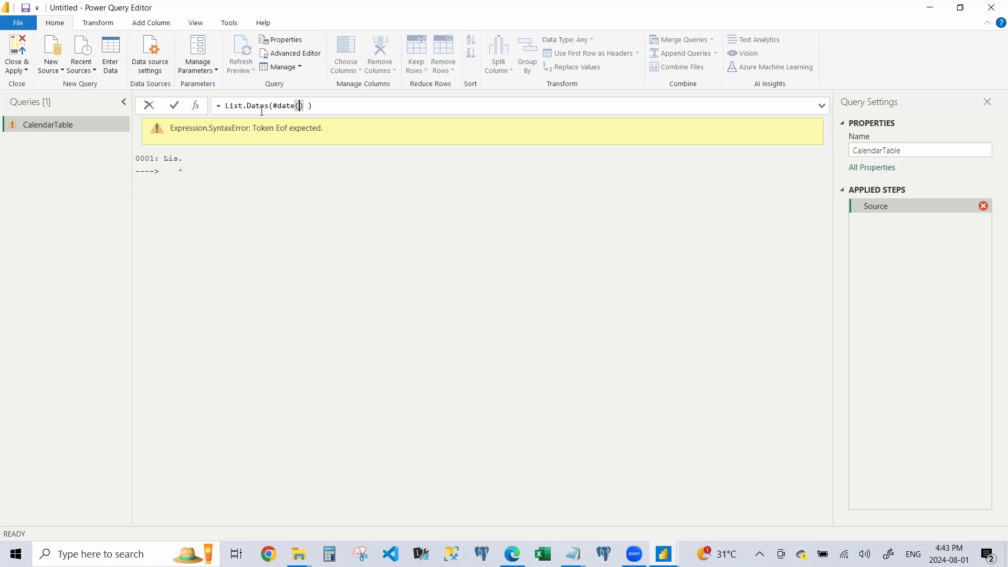
text(1,1,2024),)
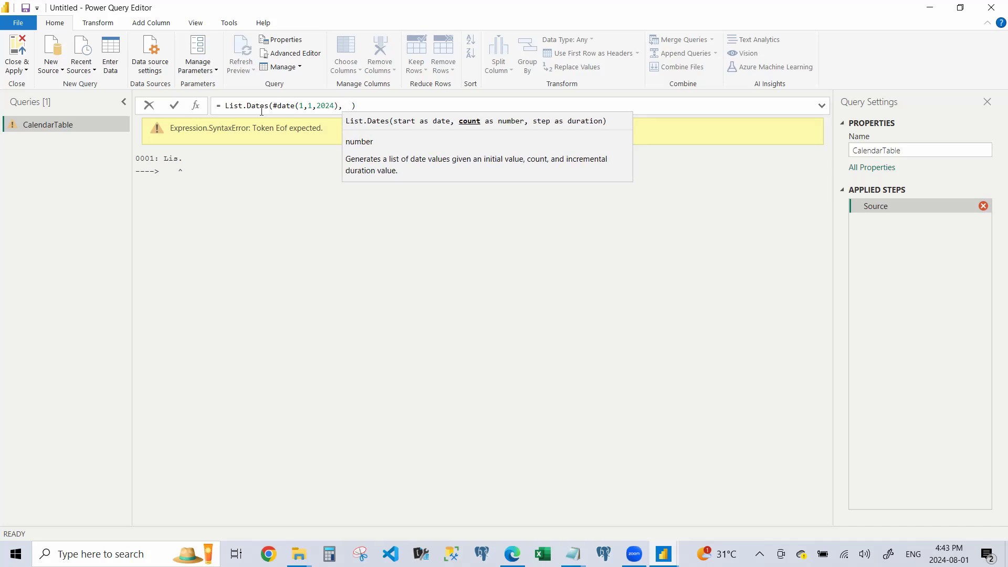
Add a count of 360 and the step #duration(#1,0,0,0) to List.Dates and commit the formula.
text(360,)
text( #duaet)
key(BackSpace)
key(BackSpace)
key(BackSpace)
text(ration()
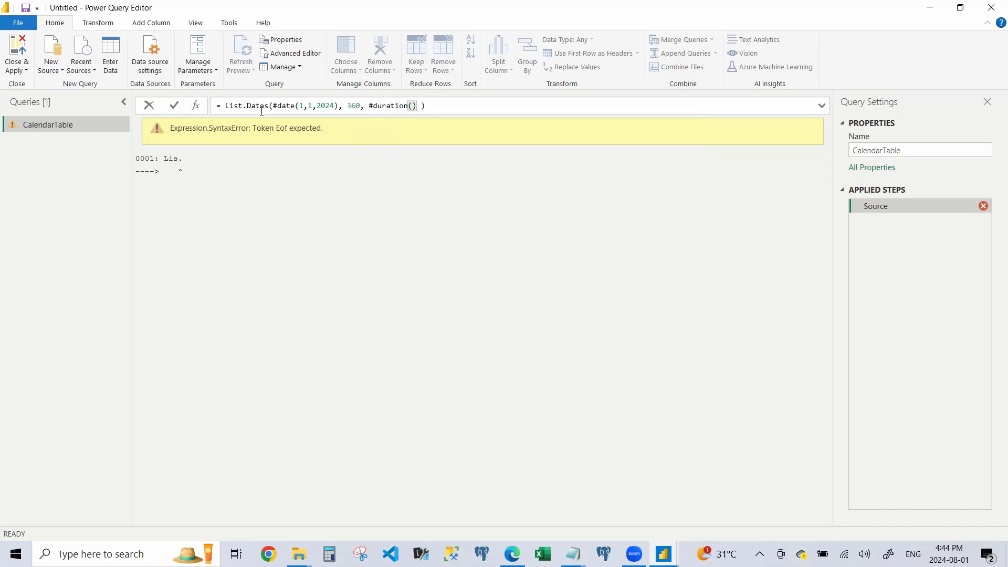
text(#1,0,0,0)
key(Return)
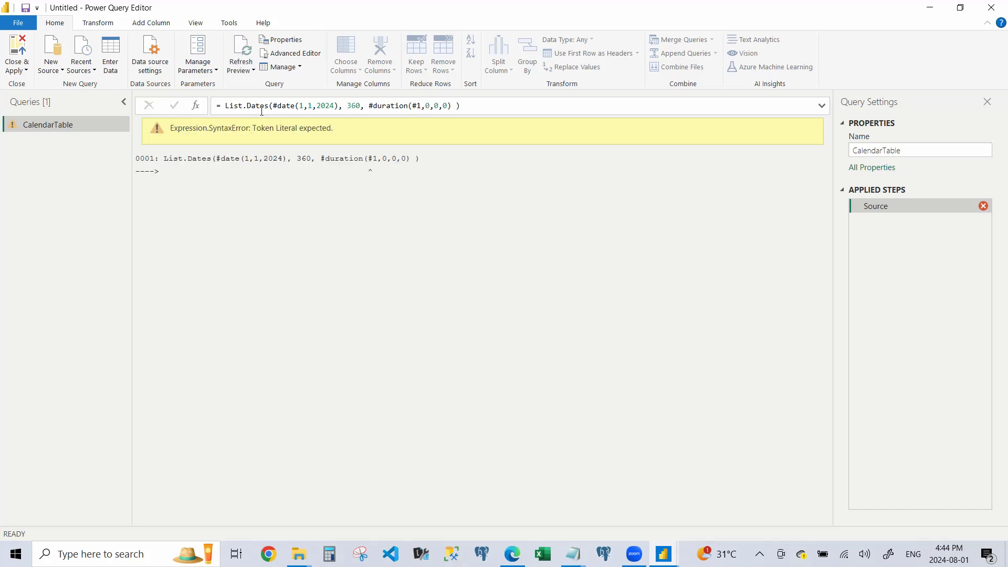
Correct the step argument to #duration(1,0,0,0) and commit the formula.
click(418, 107)
key(BackSpace)
key(Return)
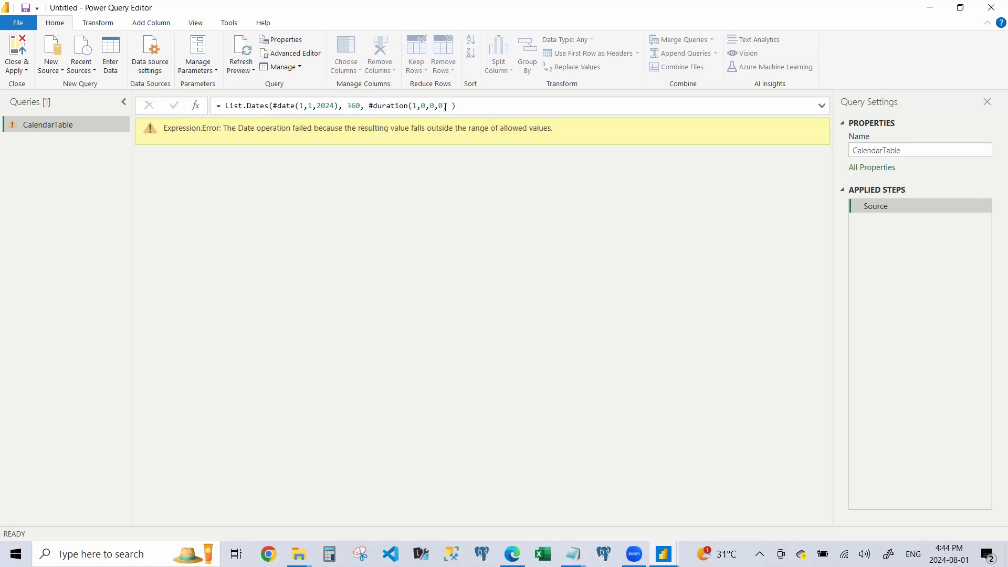
Reorder the start date argument to #date(2024,1,1) and commit the formula.
click(455, 106)
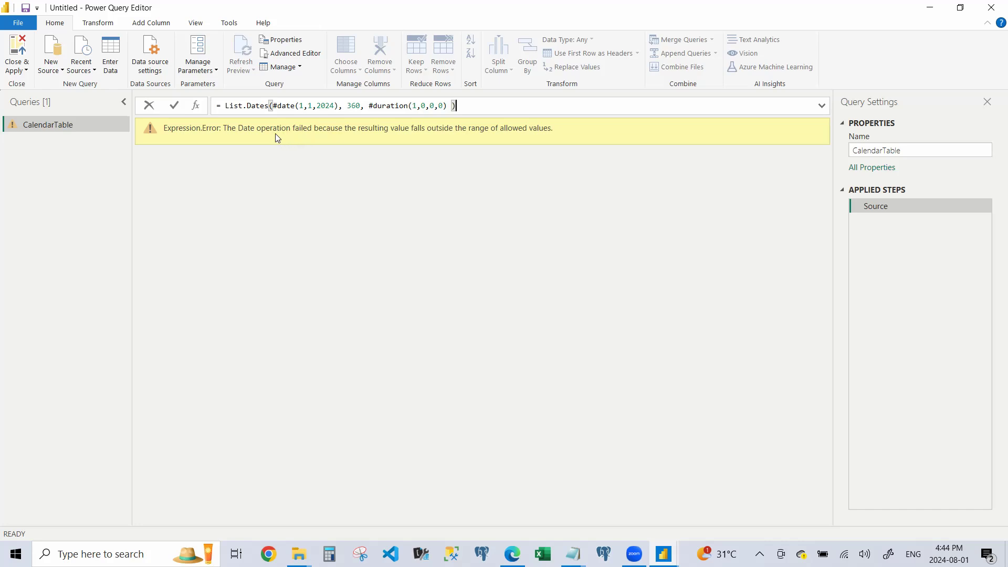
click(316, 108)
key(BackSpace)
key(BackSpace)
key(BackSpace)
key(BackSpace)
key(Right)
key(Right)
key(Right)
key(Right)
text(,1,1)
key(Return)
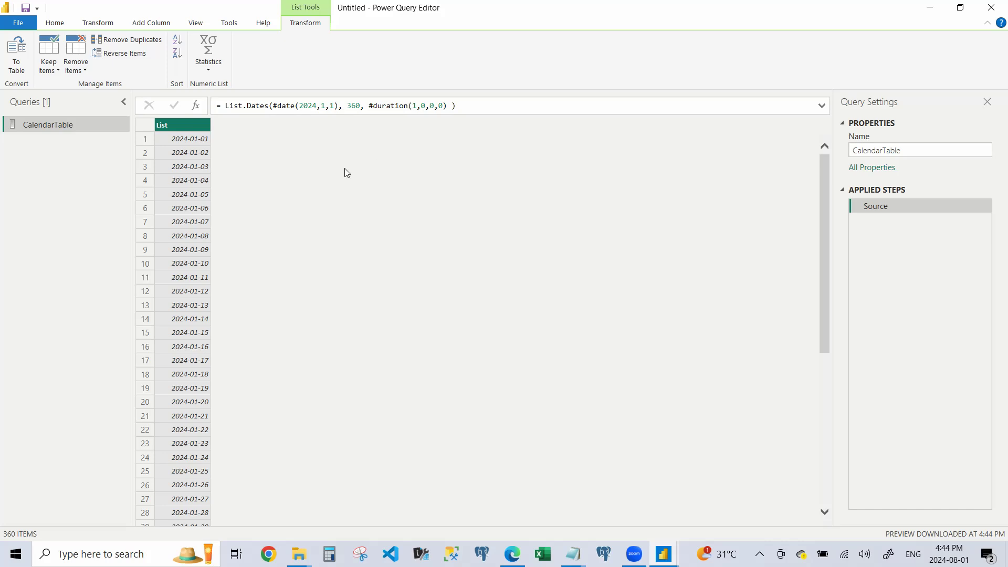
Open the query's M code in the Advanced Editor and start a "StartDate =" line above Source.
click(58, 22)
click(312, 53)
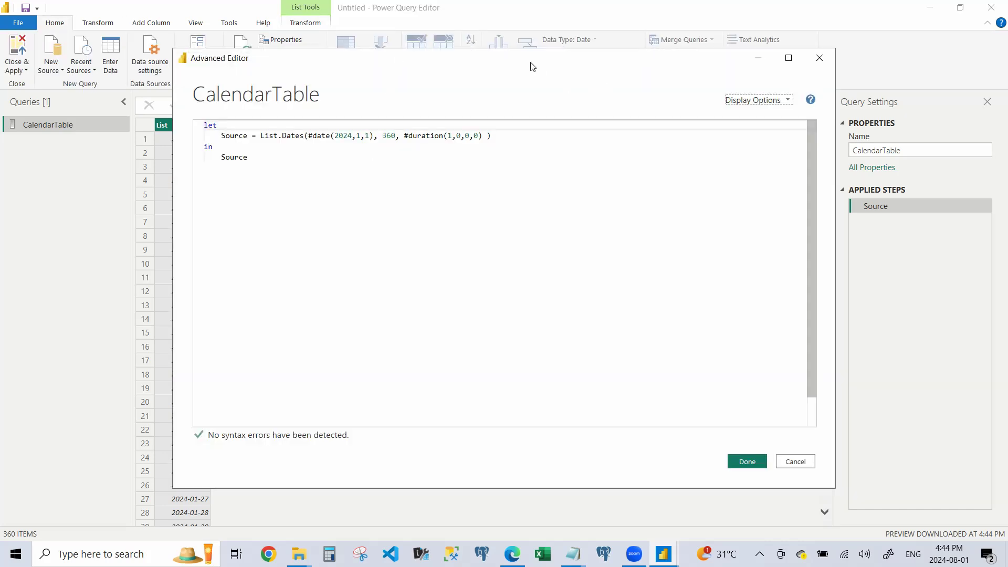
click(374, 129)
key(Return)
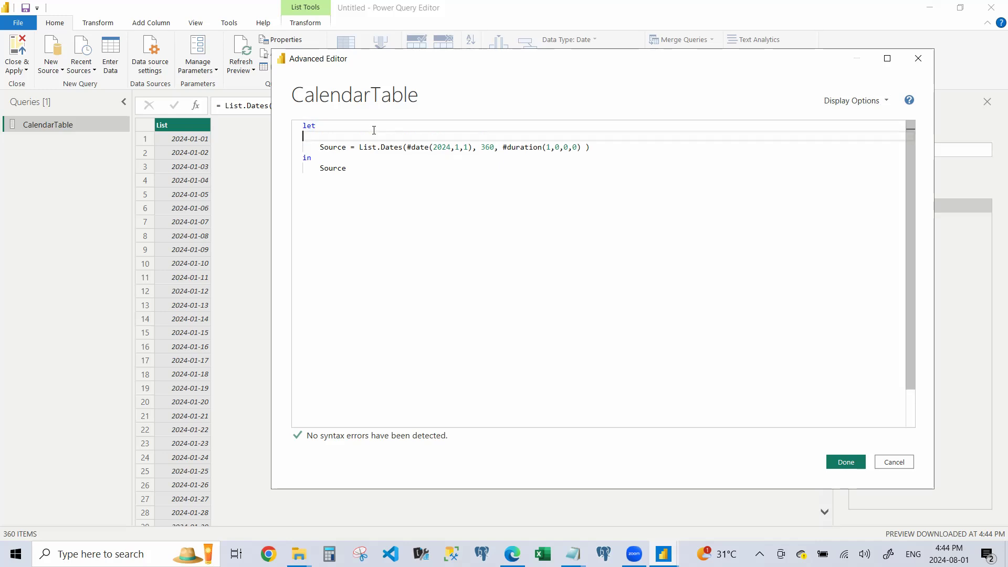
text(StartDate)
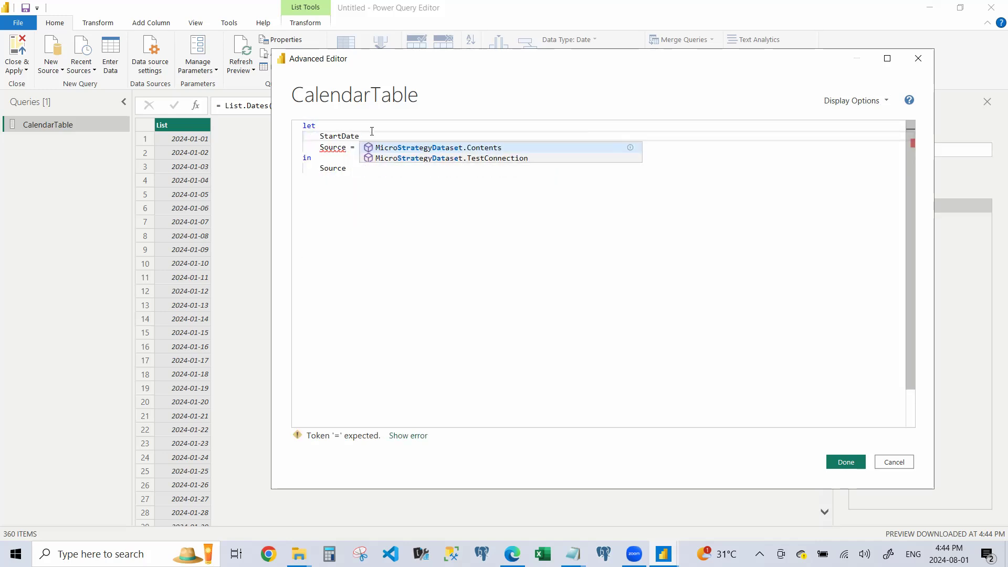
text( =)
Move #date(2024,1,1) out of the List.Dates call and assign it to StartDate.
click(473, 147)
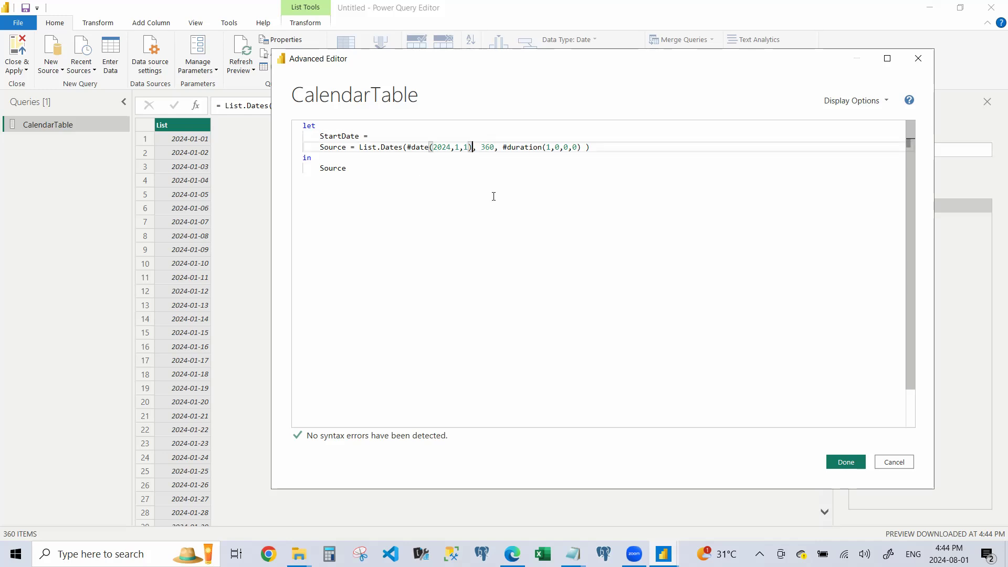
key(shift+Left)
key(shift+Left)
key(shift+Left)
key(shift+Left)
key(shift+Left)
key(ctrl+shift+Left)
key(ctrl+shift+Left)
key(ctrl+shift+Left)
key(ctrl+shift+Left)
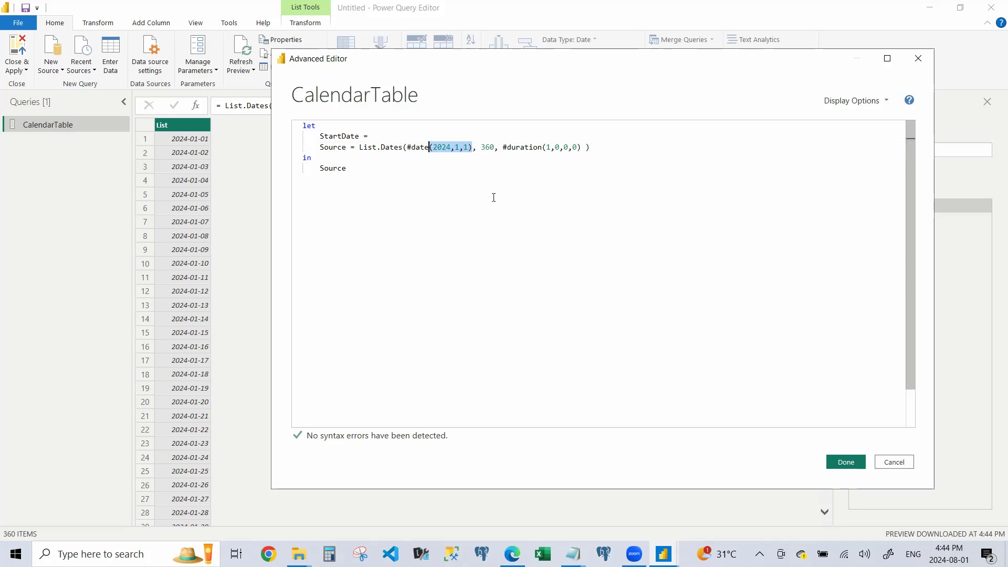
key(BackSpace)
key(Up)
key(ctrl+v)
Use StartDate as the first argument of List.Dates and end the StartDate line with a comma.
double_click(321, 138)
key(ctrl+c)
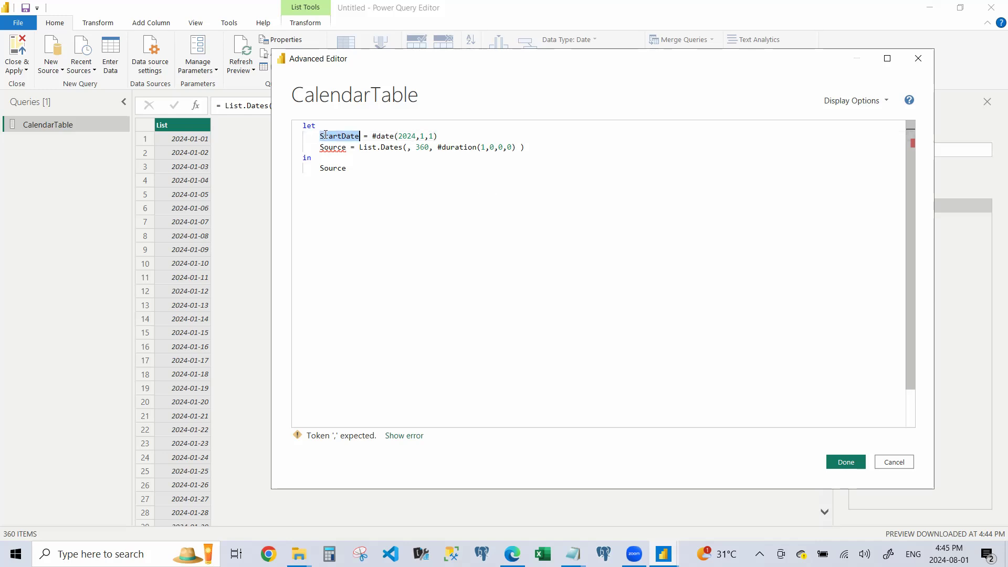
click(407, 147)
key(ctrl+v)
click(443, 136)
text(,)
Duplicate the StartDate definition on a new line directly below it.
drag(445, 136, 321, 136)
key(ctrl+c)
key(End)
key(Return)
key(ctrl+v)
Change the duplicated line to define EndDate as #date(2025,1,1).
click(341, 147)
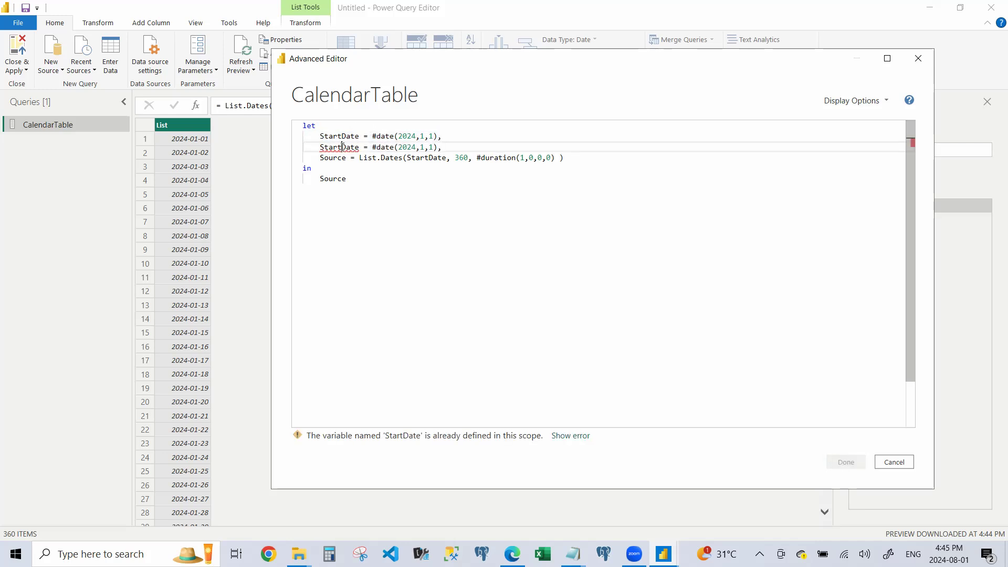
key(BackSpace)
key(BackSpace)
key(BackSpace)
key(BackSpace)
key(BackSpace)
text(End)
key(BackSpace)
text(5)
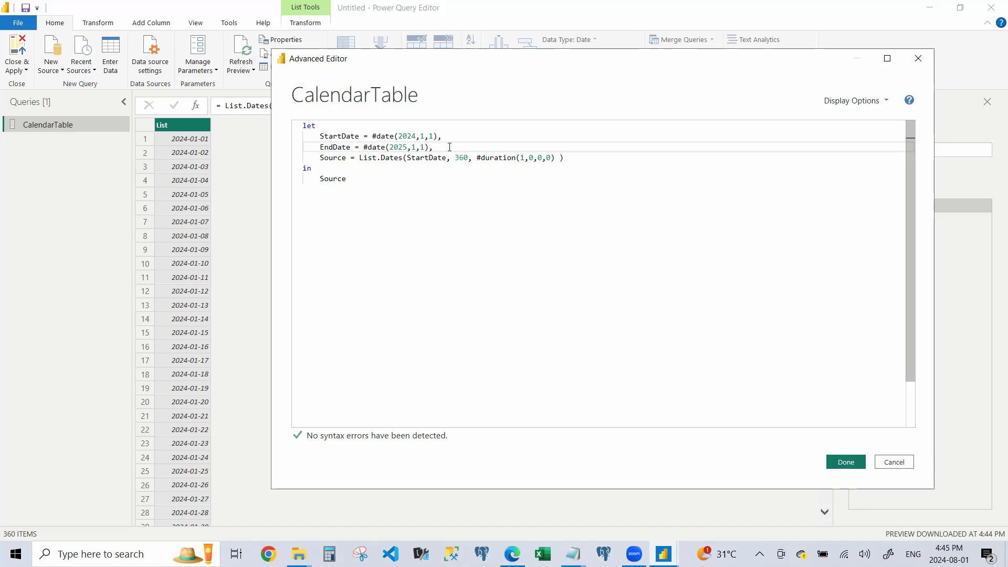
click(450, 149)
key(Return)
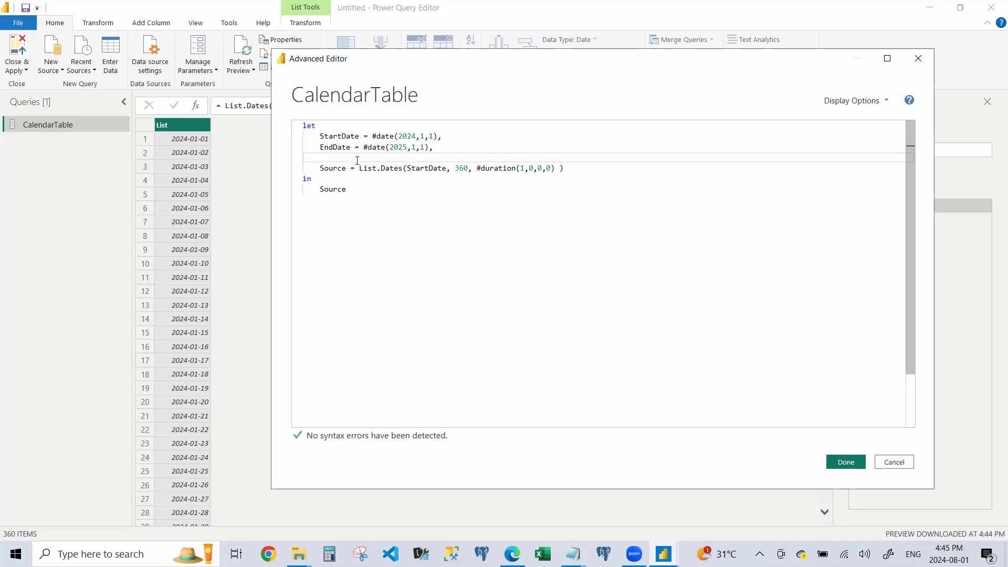
key(BackSpace)
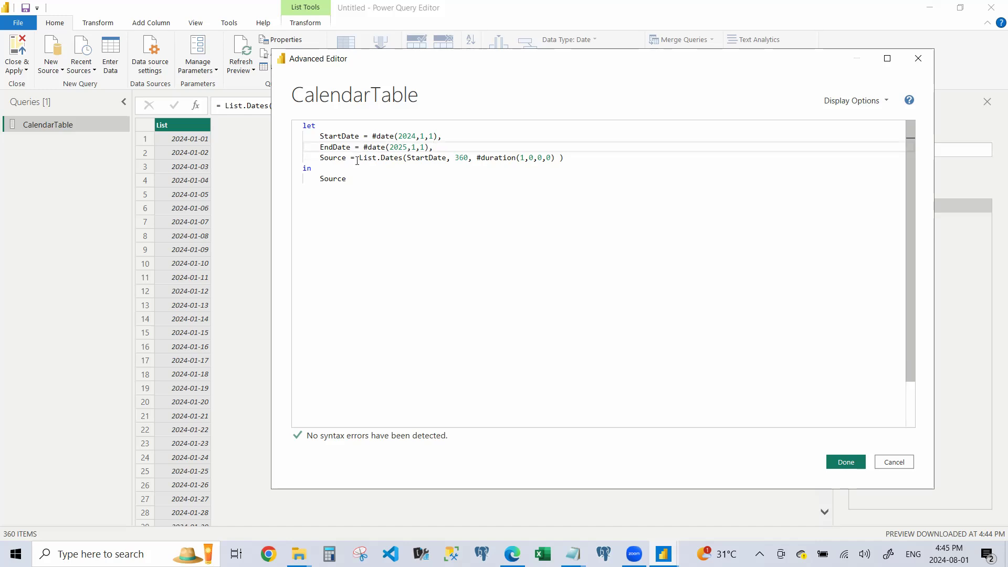
Replace the fixed count of 360 in List.Dates with an empty Duration.Days() call.
double_click(460, 158)
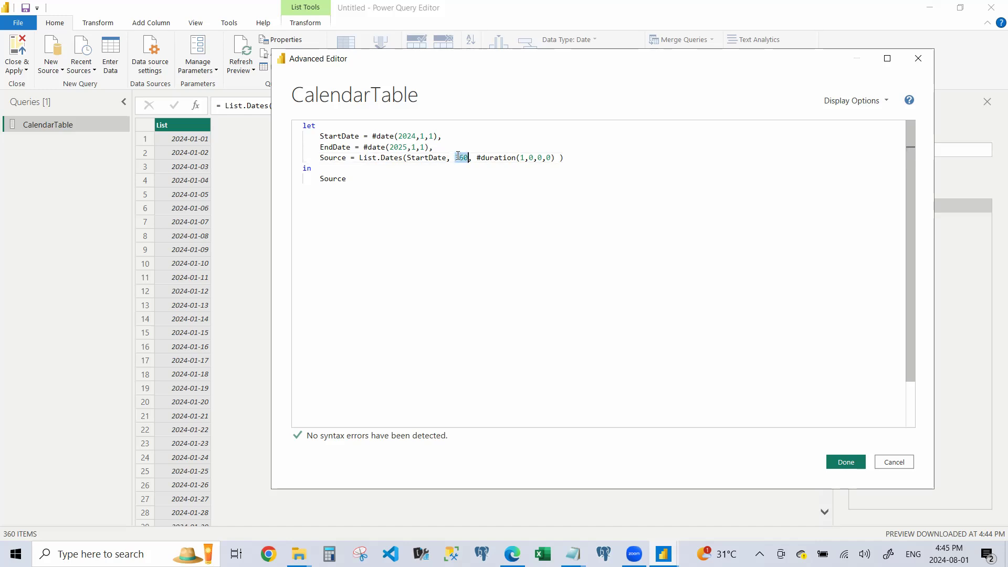
text(Dur)
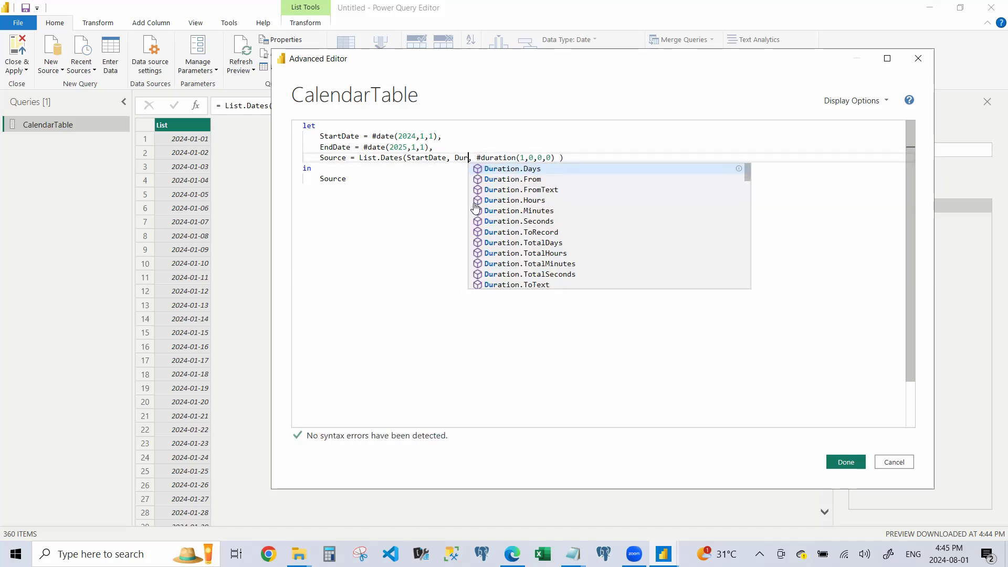
key(Tab)
text(())
key(Left)
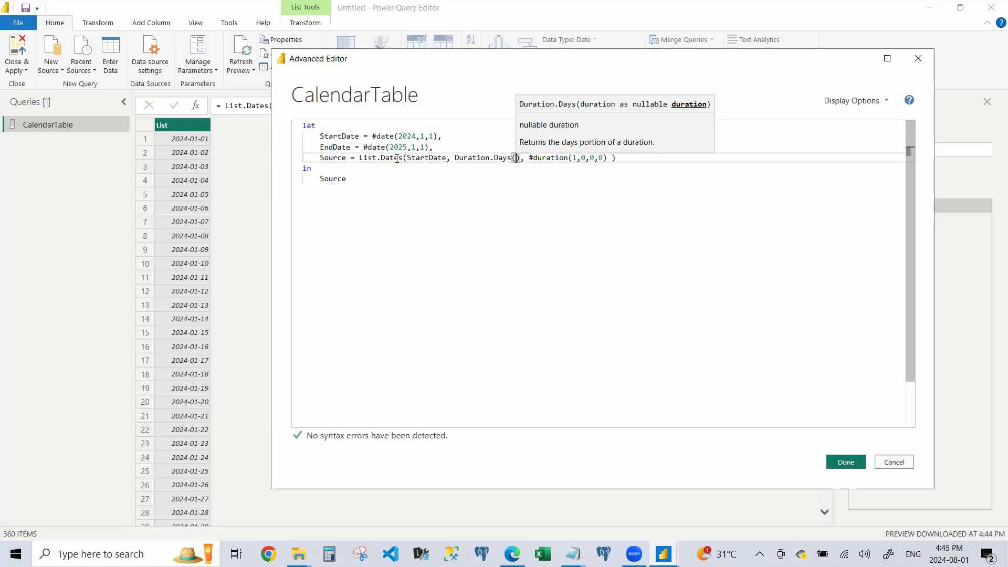
Insert EndDate followed by a minus sign inside the Duration.Days() parentheses of the Source line.
double_click(337, 147)
click(517, 158)
key(ctrl+v)
text(-)
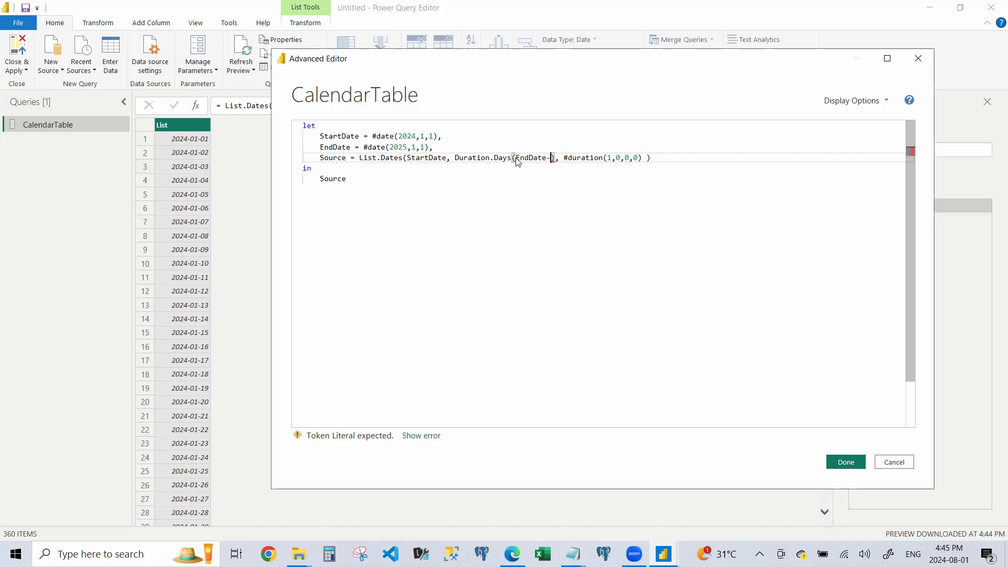
Complete the Duration.Days argument as EndDate-StartDate and apply the edited code to the CalendarTable query.
double_click(335, 136)
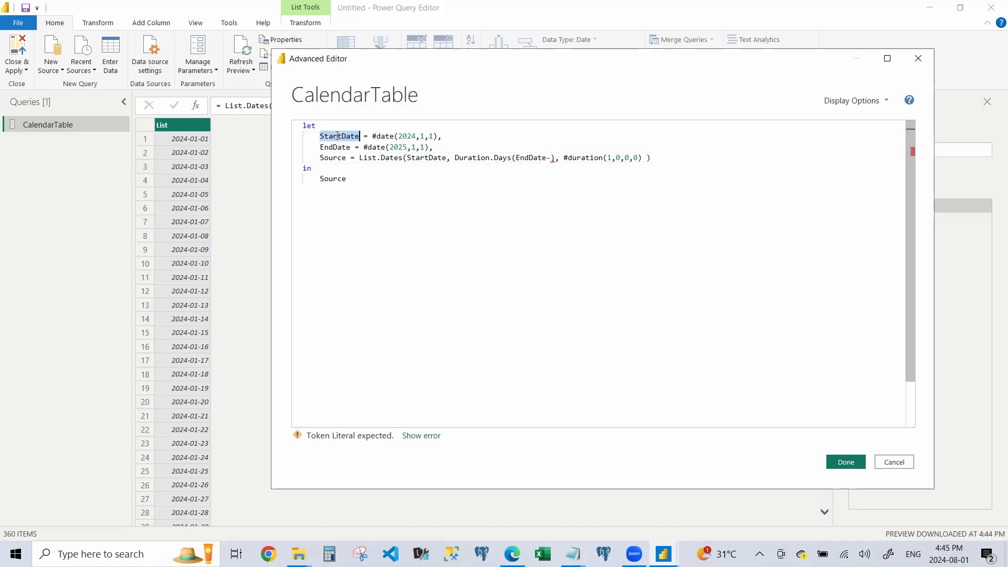
click(551, 157)
key(ctrl+v)
click(347, 136)
double_click(347, 136)
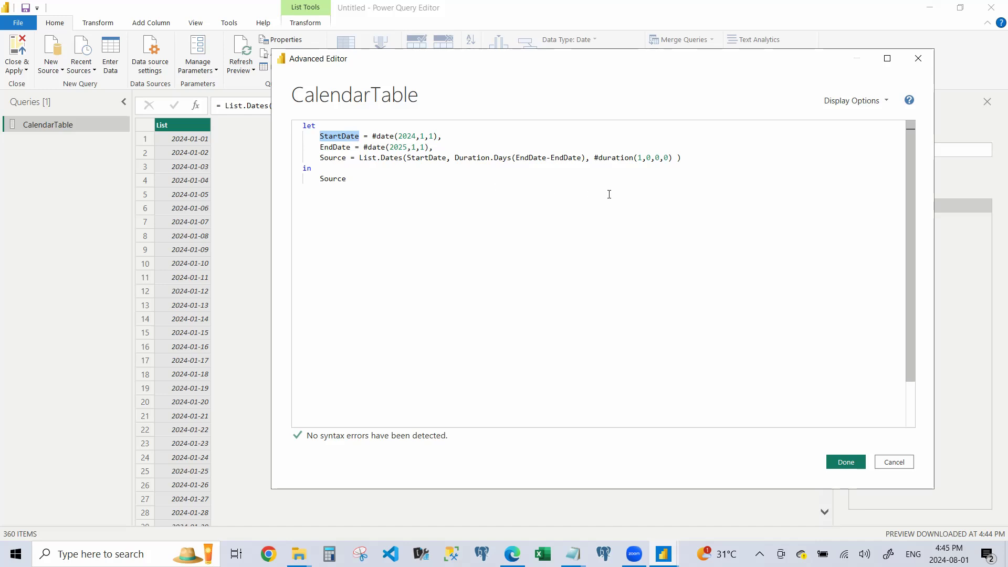
double_click(566, 158)
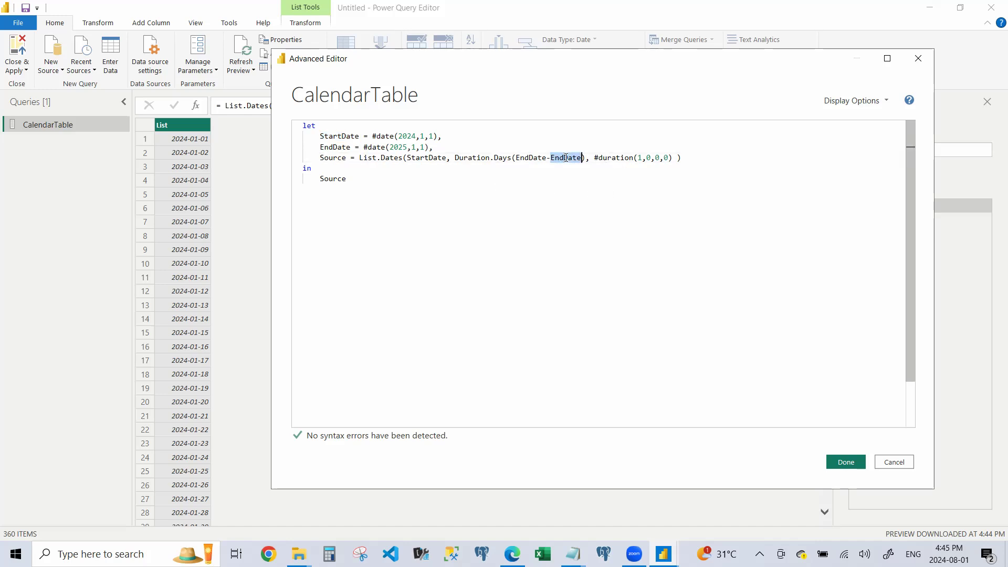
key(ctrl+v)
click(708, 157)
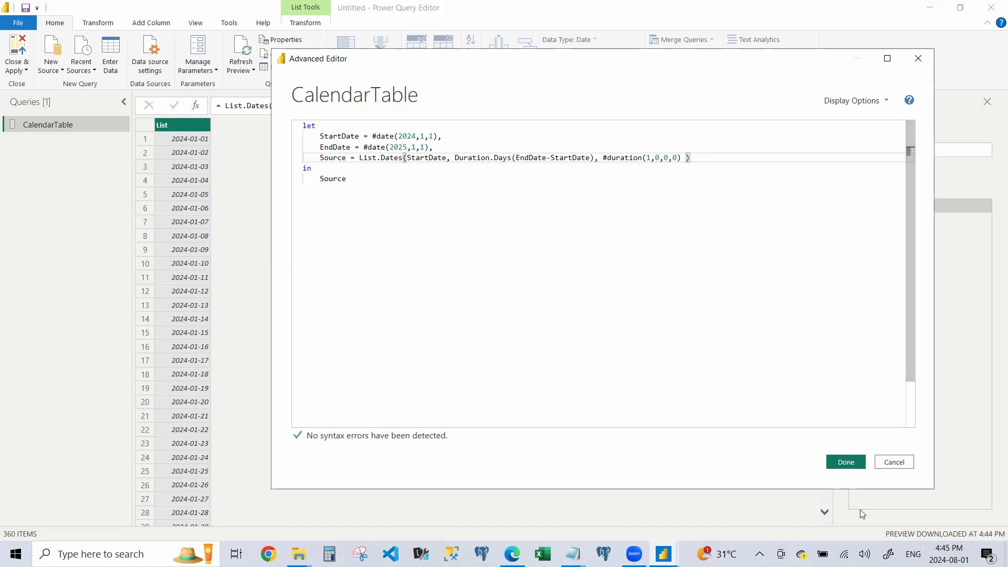
click(846, 462)
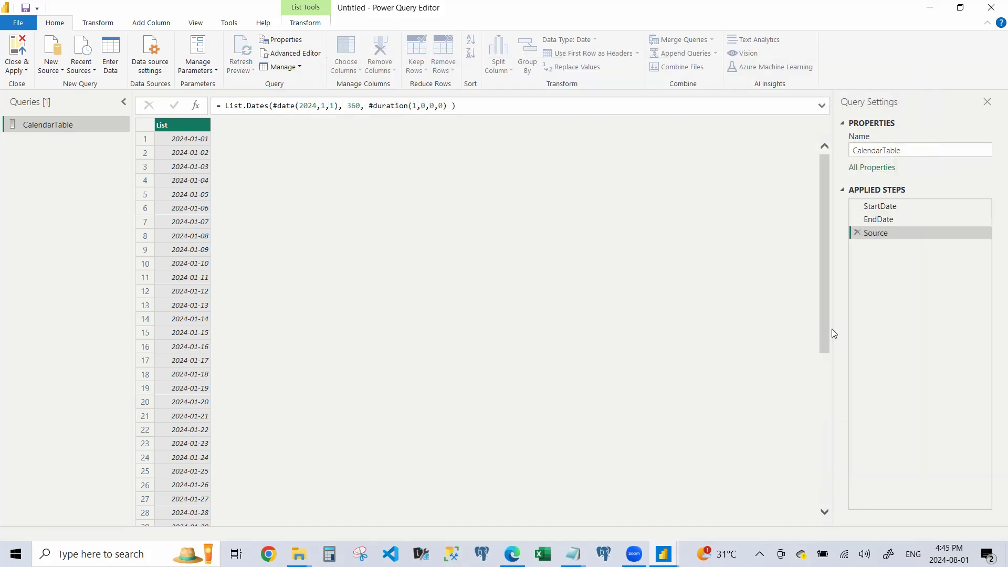
Convert the date list to a table with delimiter None and extra columns handled as Show as errors.
click(87, 24)
click(307, 23)
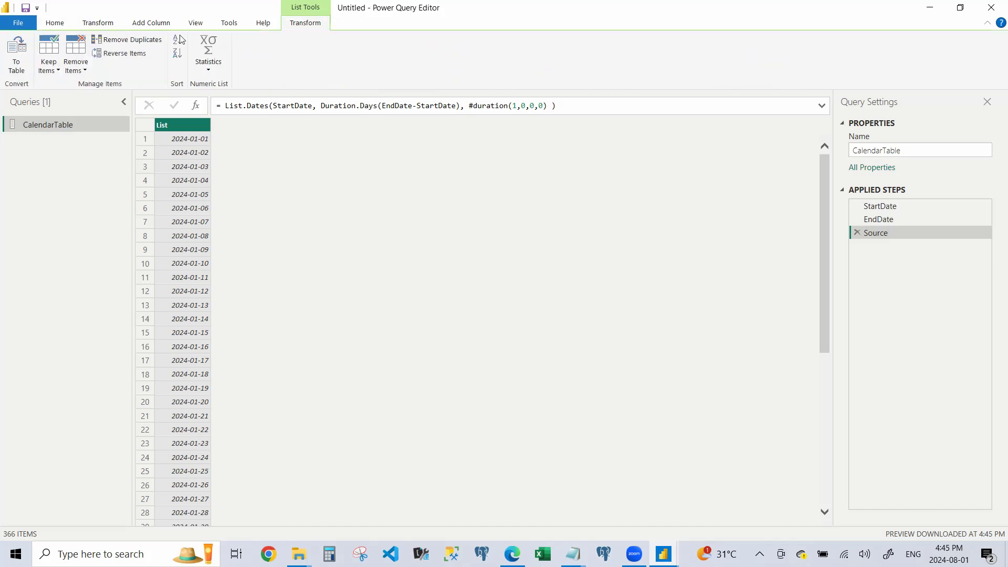
click(22, 54)
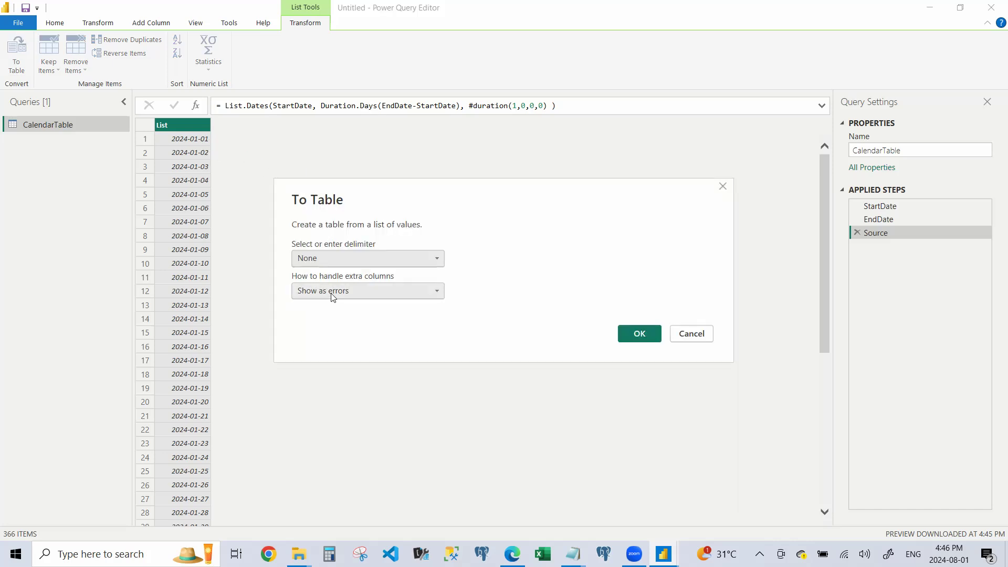
click(331, 292)
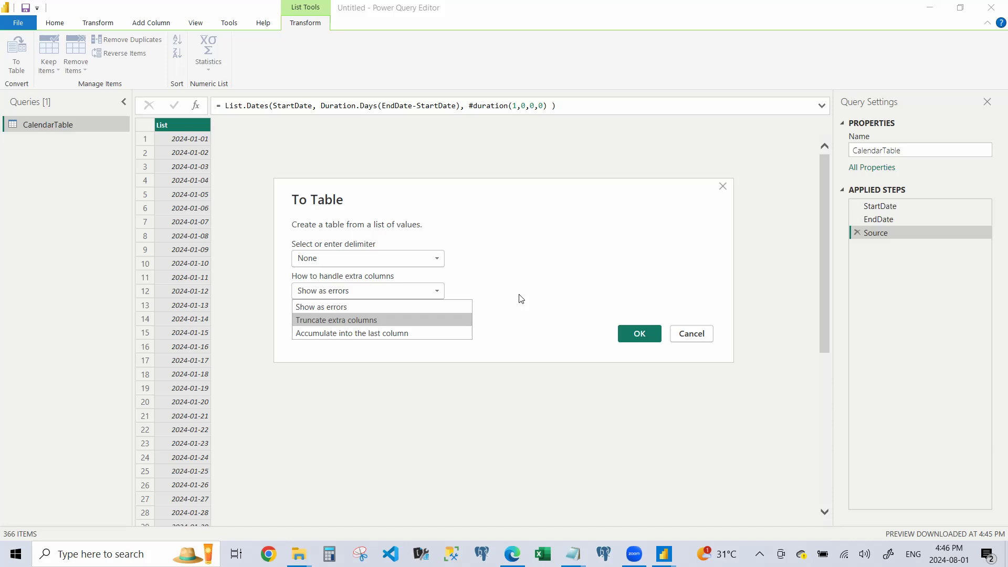
click(626, 323)
click(632, 331)
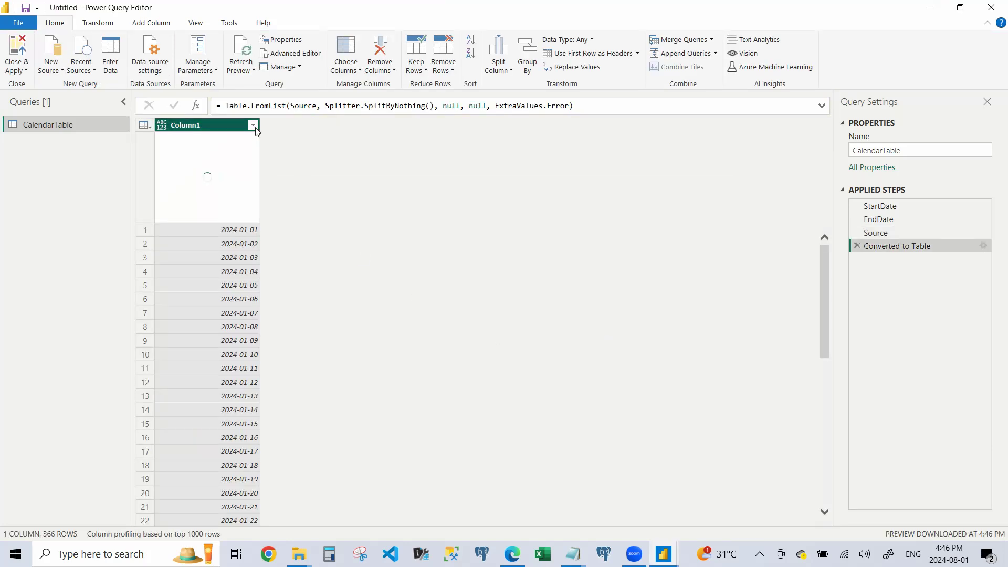
Check the last dates in Column1, and add +1 after Duration.Days(EndDate-StartDate) in the Source step's formula.
click(253, 126)
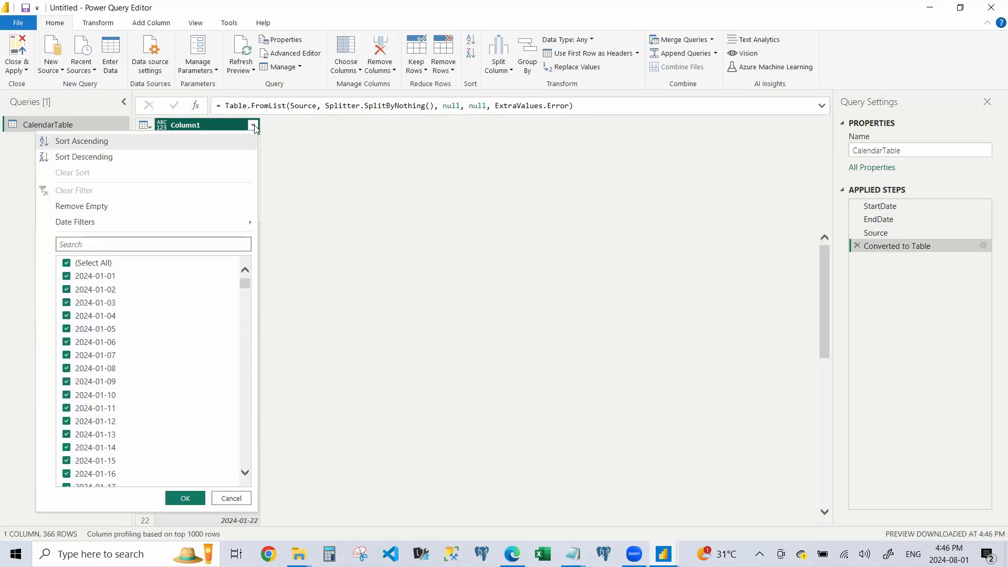
drag(247, 287, 232, 499)
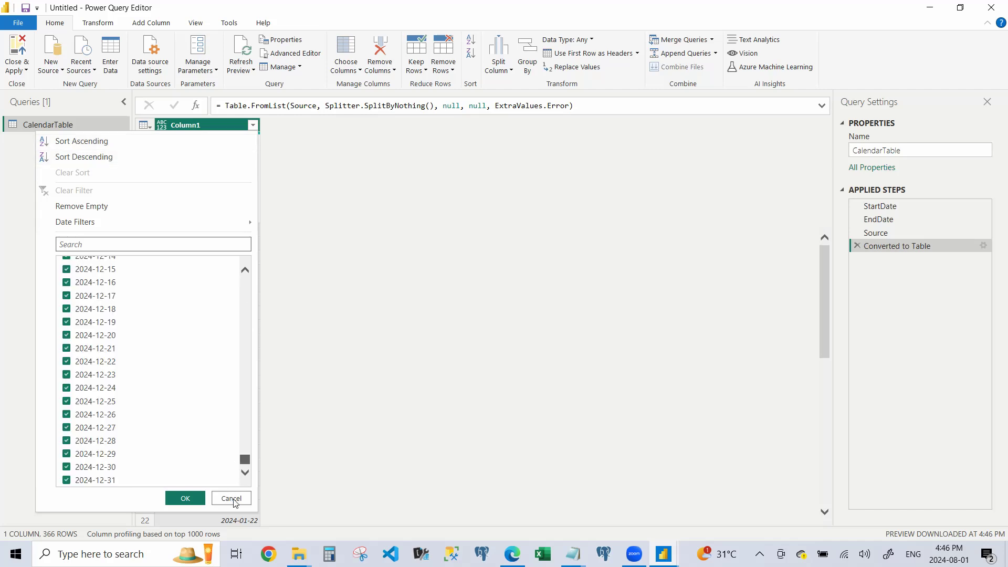
click(876, 232)
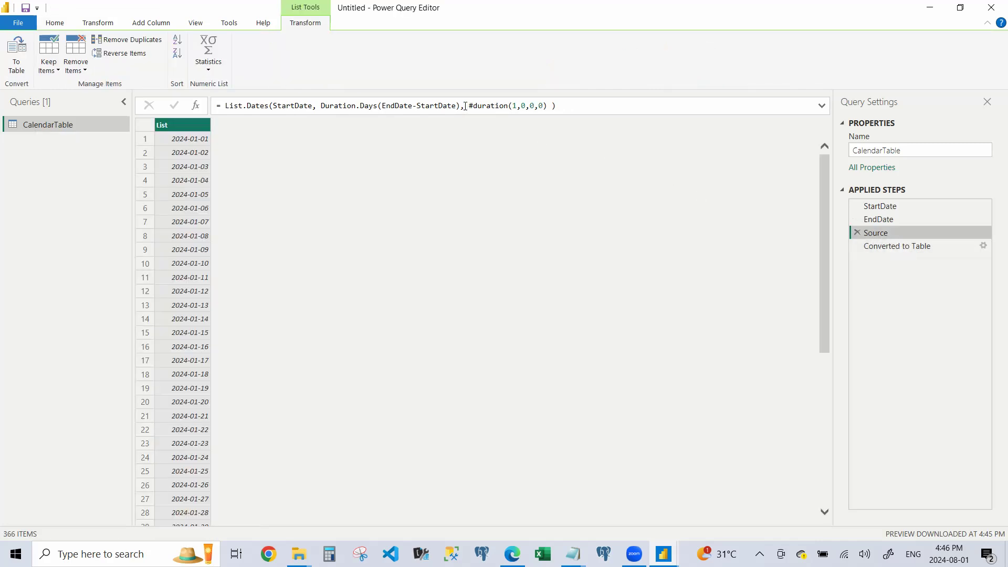
click(460, 105)
click(461, 200)
click(459, 105)
text(+1)
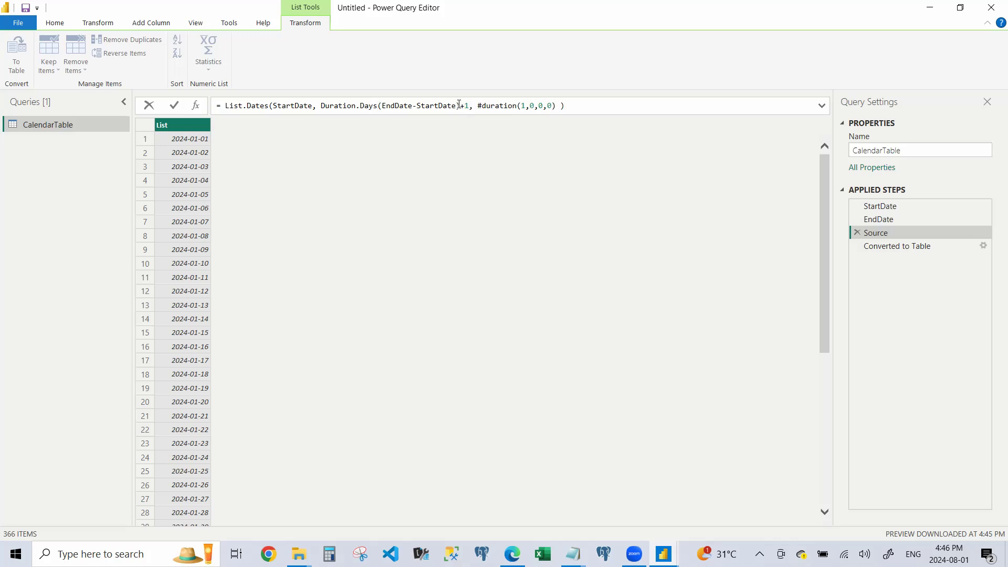
Return to the Converted to Table step and check the last dates in Column1's list of values.
click(904, 246)
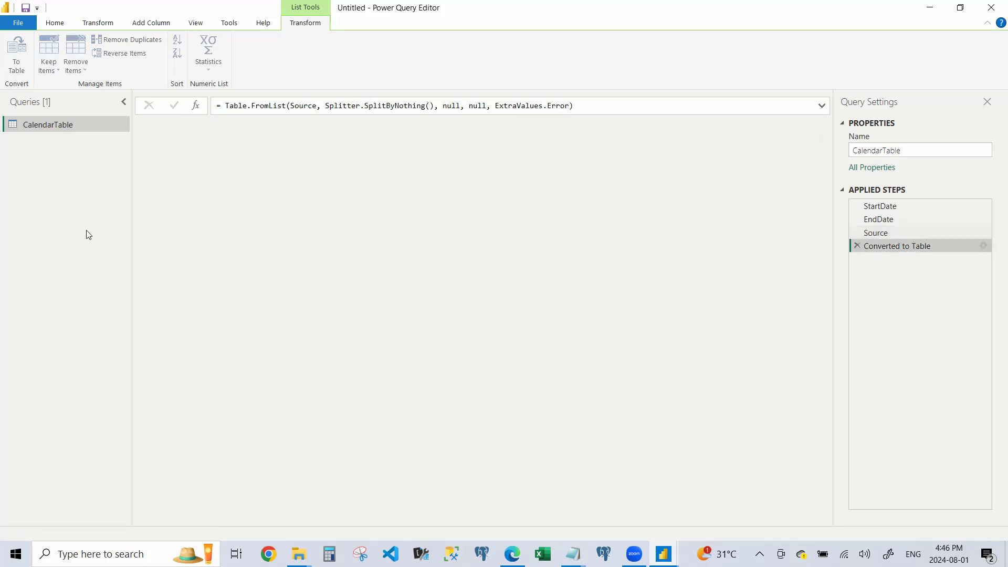
click(253, 125)
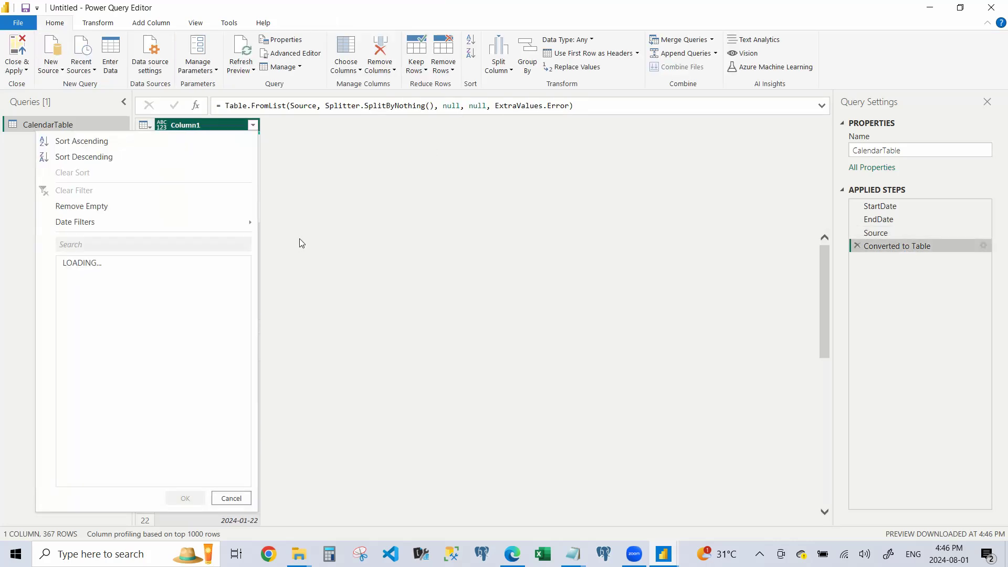
scroll(242, 298, down, 8)
drag(242, 298, 233, 508)
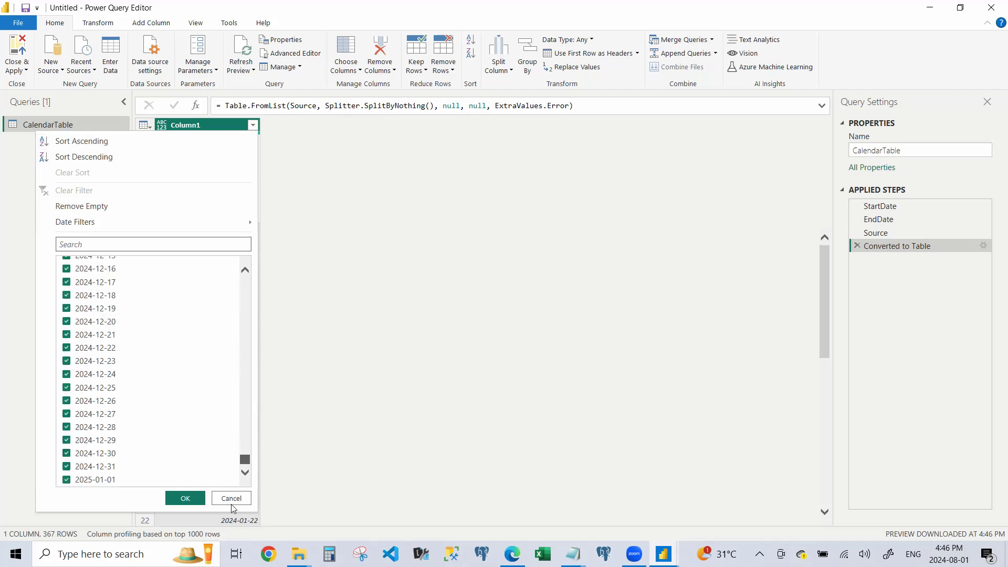
click(370, 205)
Change Column1's data type to Date and rename the column as Date.
click(161, 125)
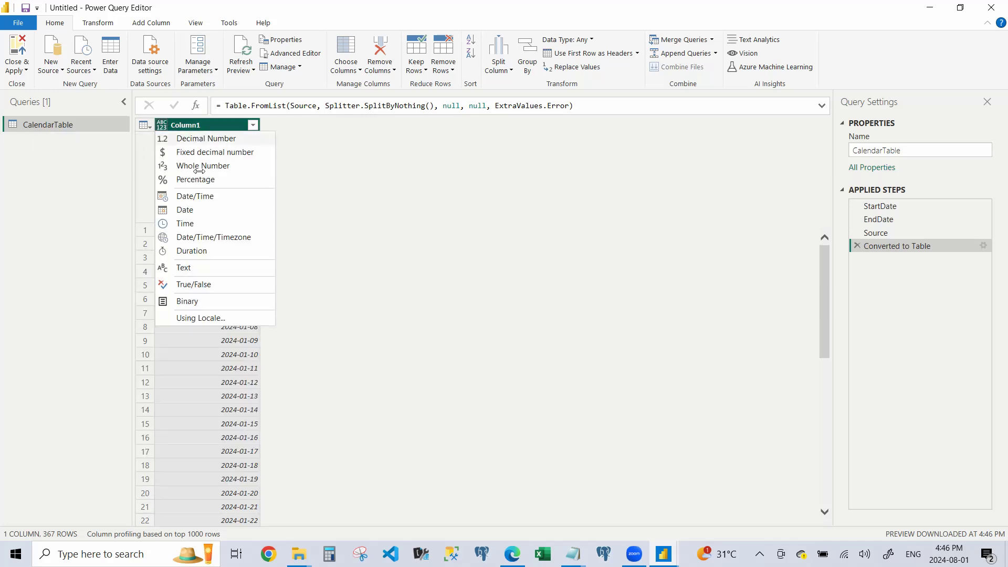
click(200, 208)
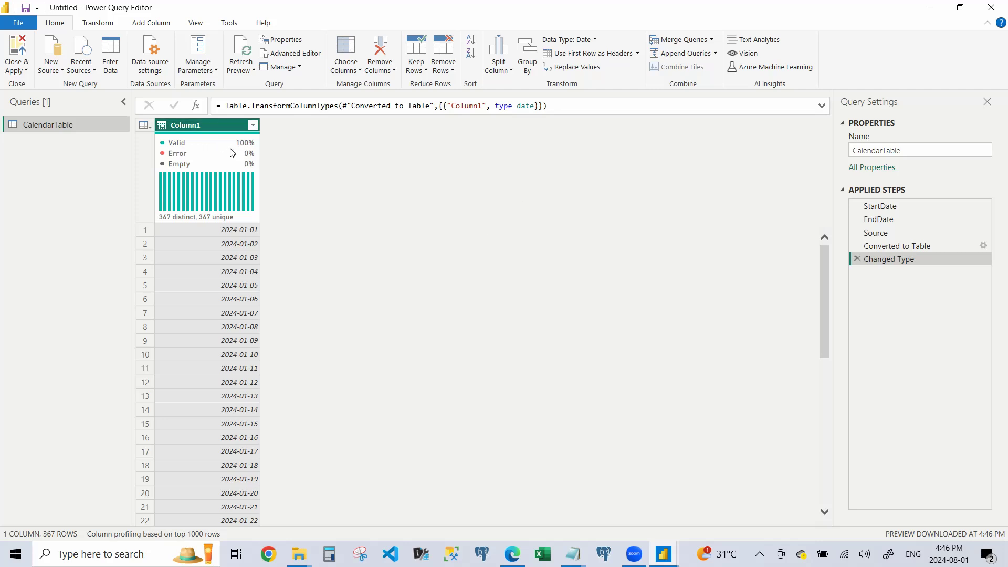
double_click(457, 105)
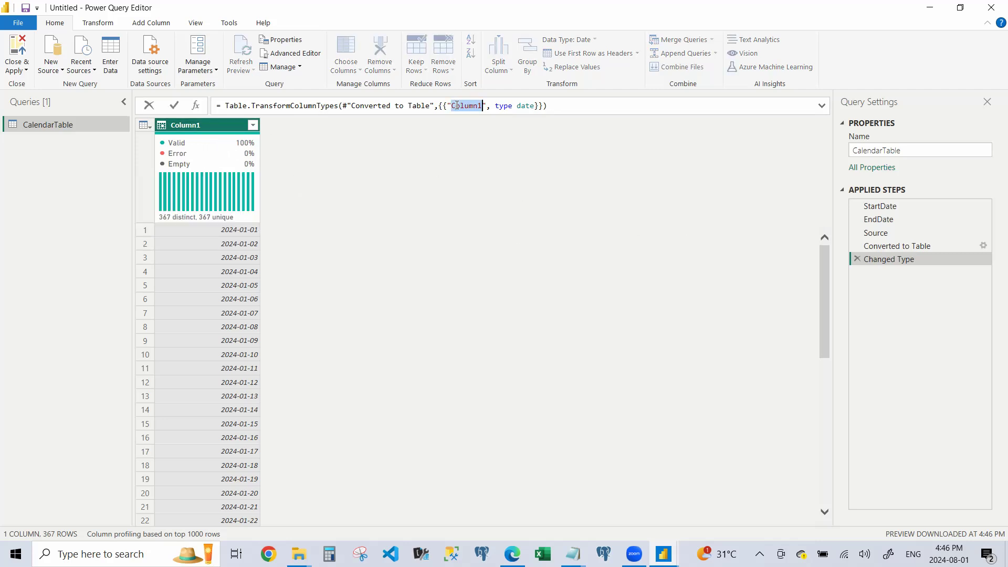
click(670, 273)
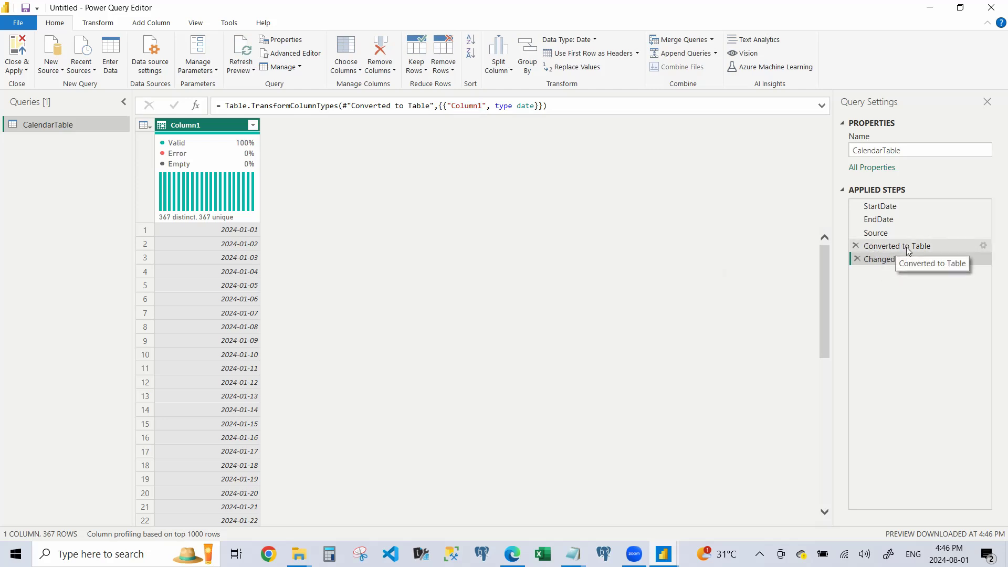
double_click(200, 128)
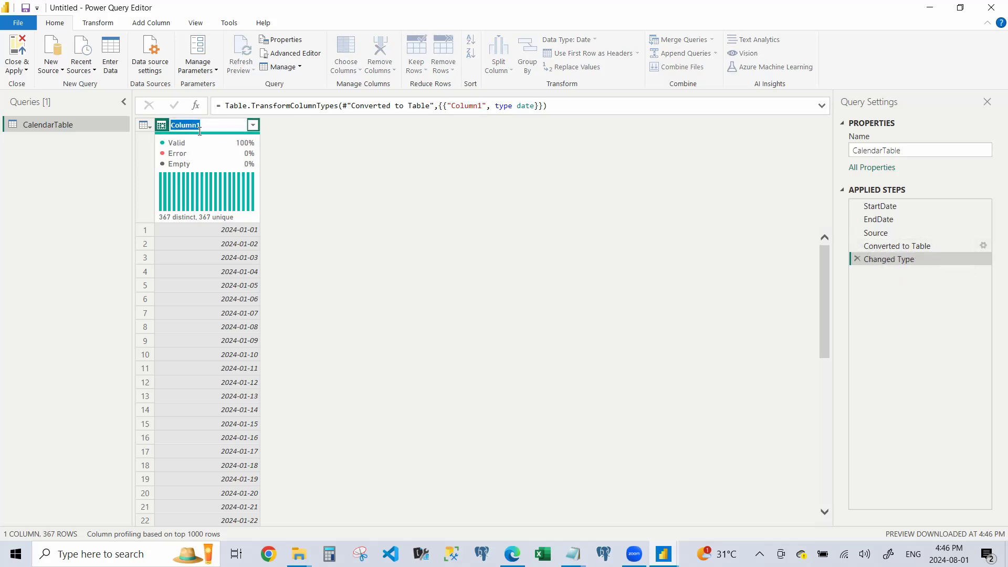
text(Date)
key(Return)
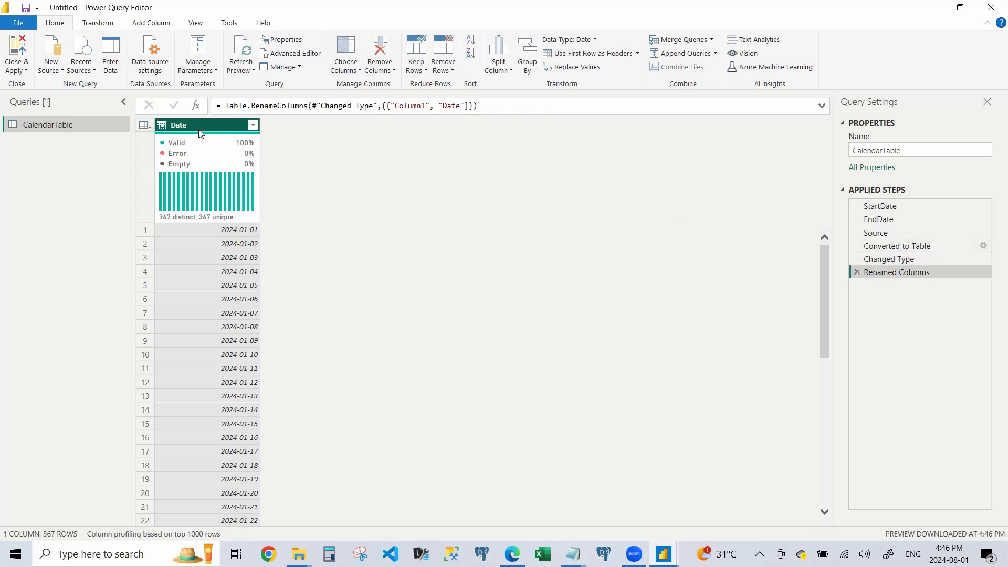
Add a Year column derived from the Date column.
click(112, 27)
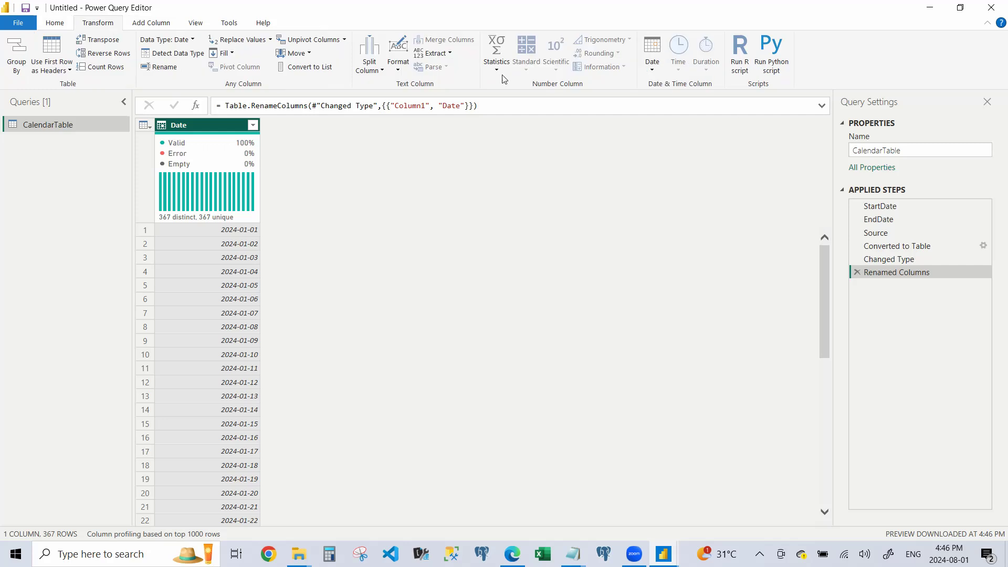
click(149, 23)
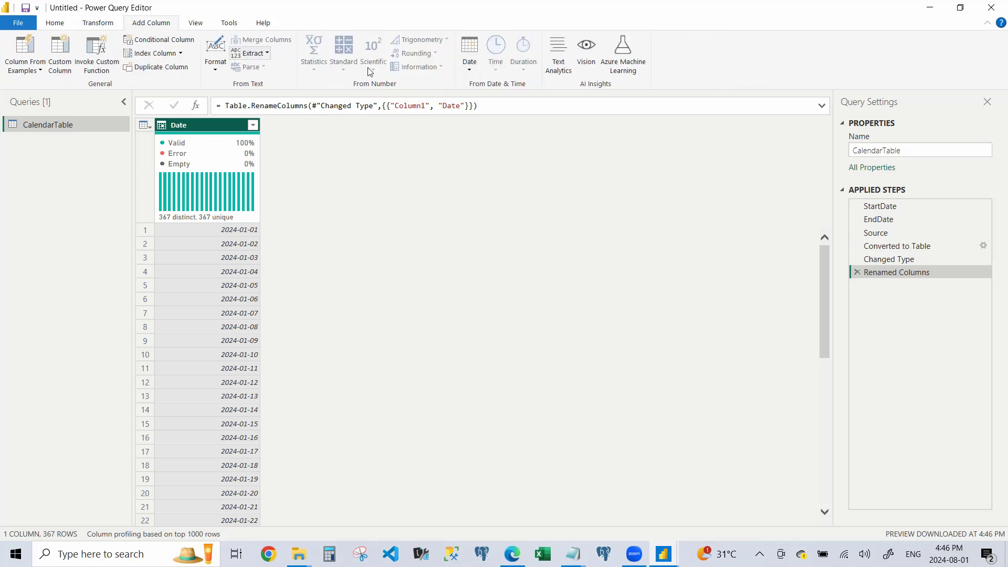
click(473, 72)
mouse_move(444, 130)
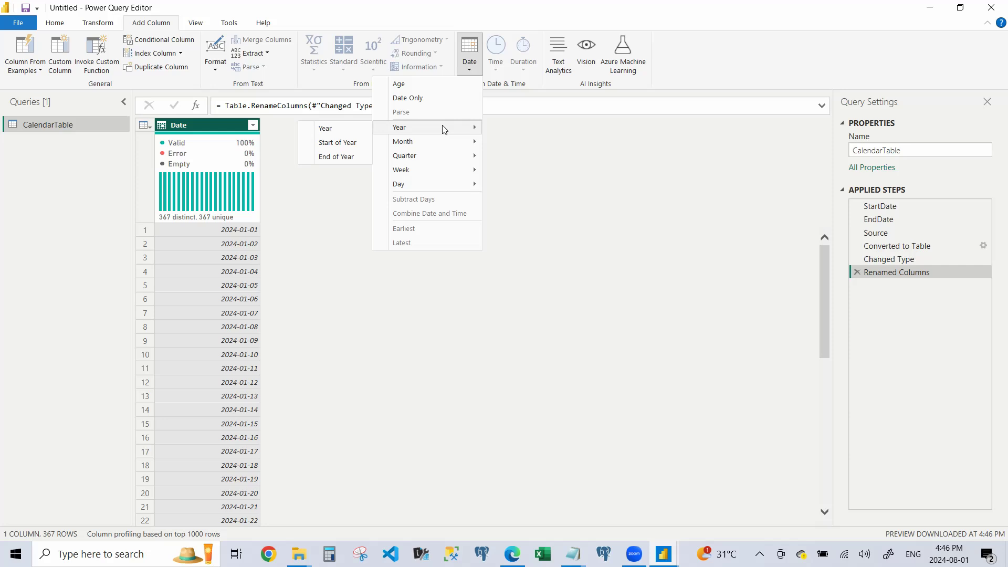
click(350, 128)
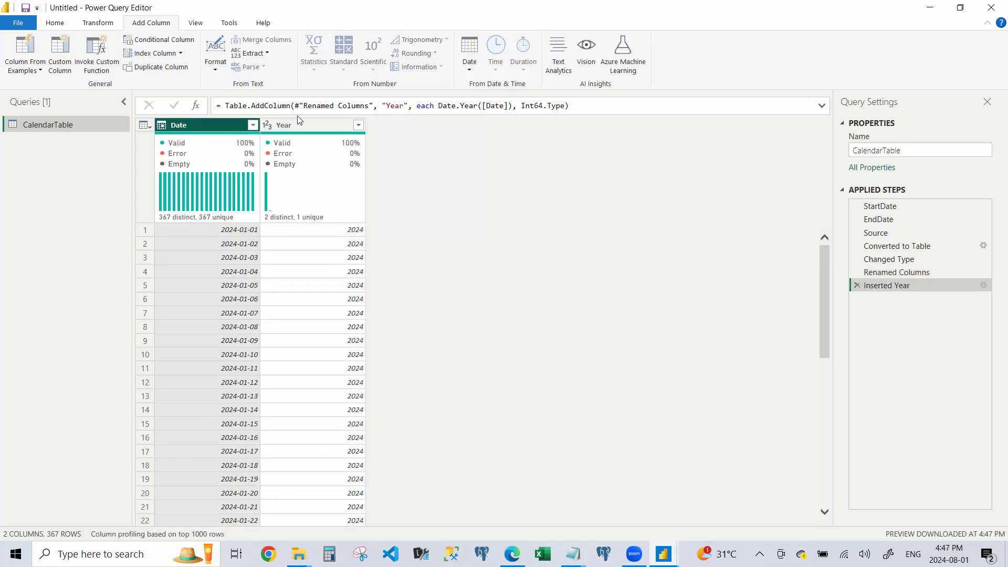
Add Start of Year and End of Year columns derived from the Date column.
click(478, 64)
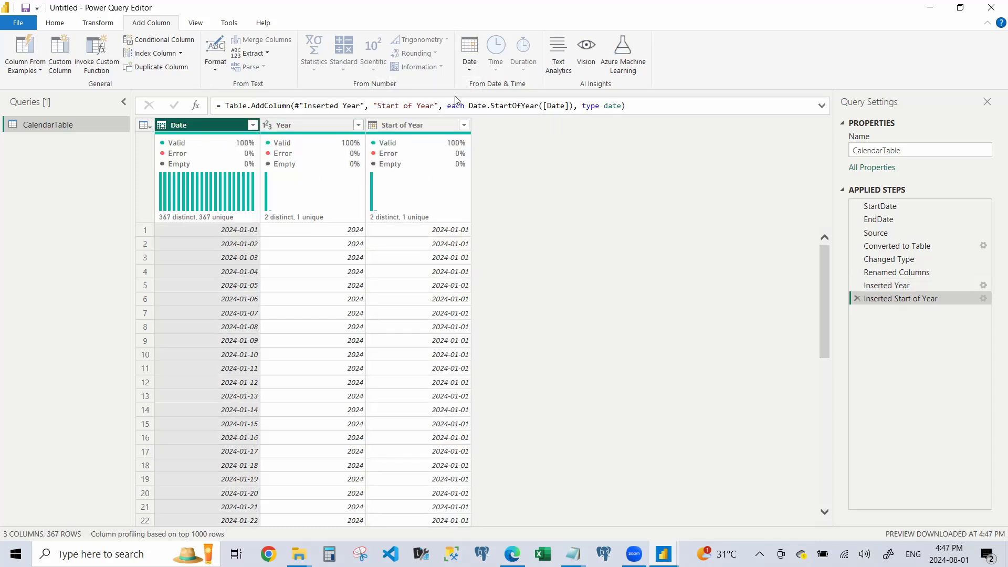
click(469, 63)
mouse_move(415, 127)
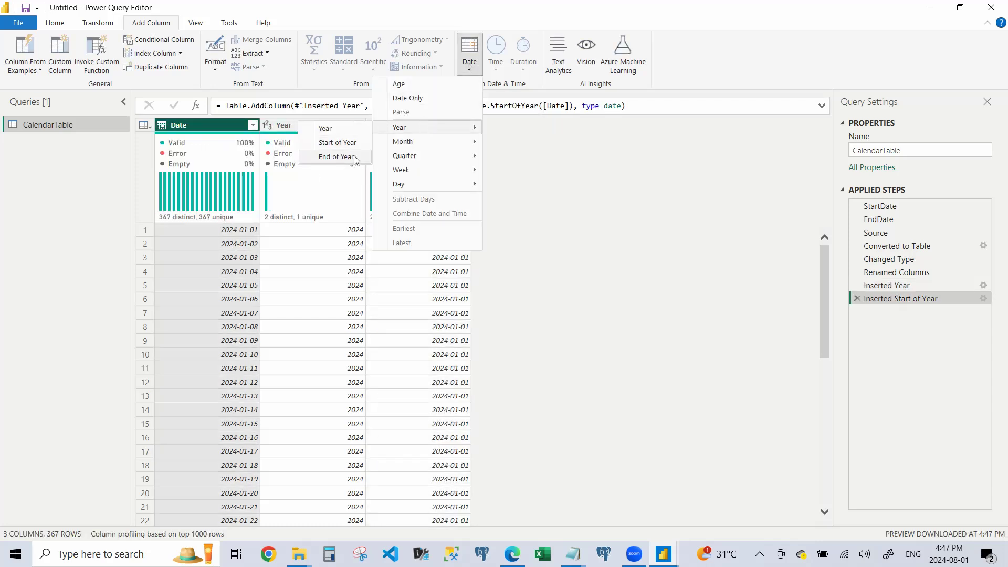
click(355, 159)
Add a Month number column derived from the Date column.
click(218, 127)
click(472, 66)
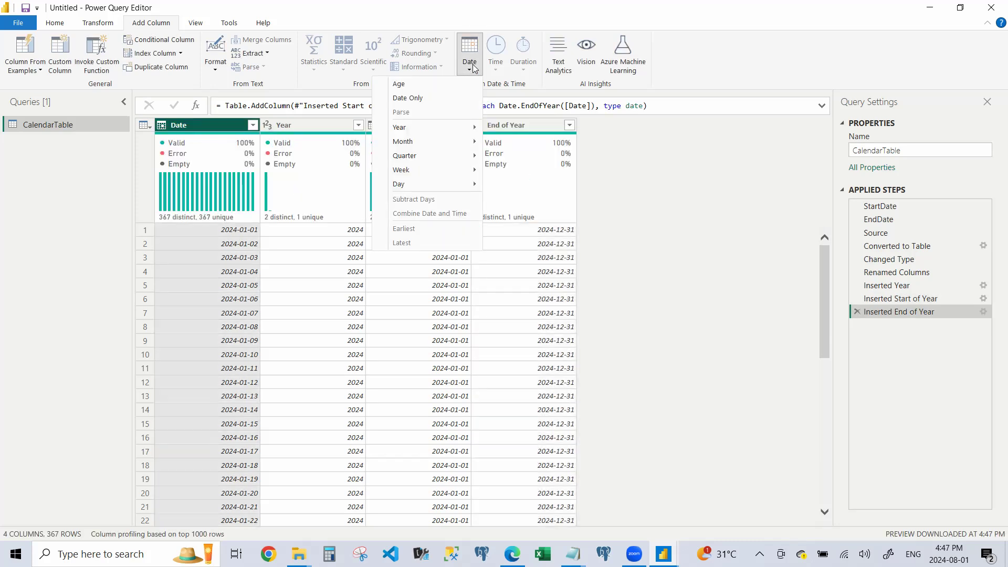
mouse_move(452, 150)
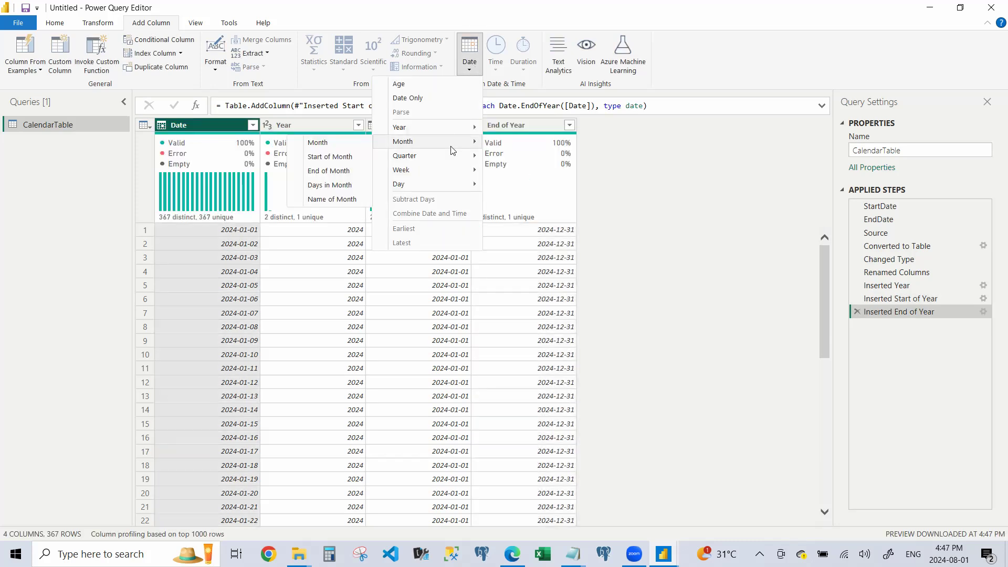
click(358, 144)
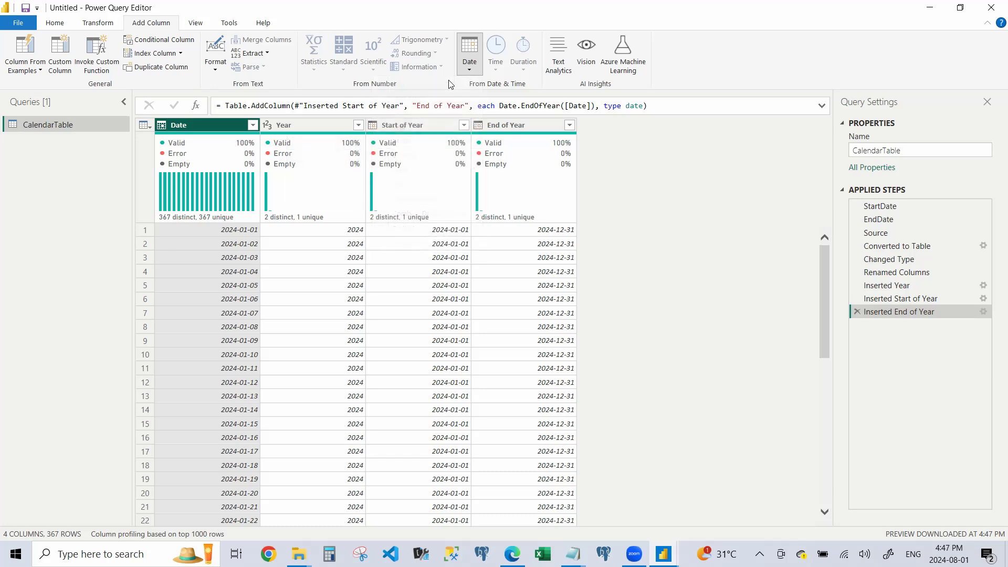
Add a Start of Month column derived from the Date column, keeping Date as the selected column.
click(197, 130)
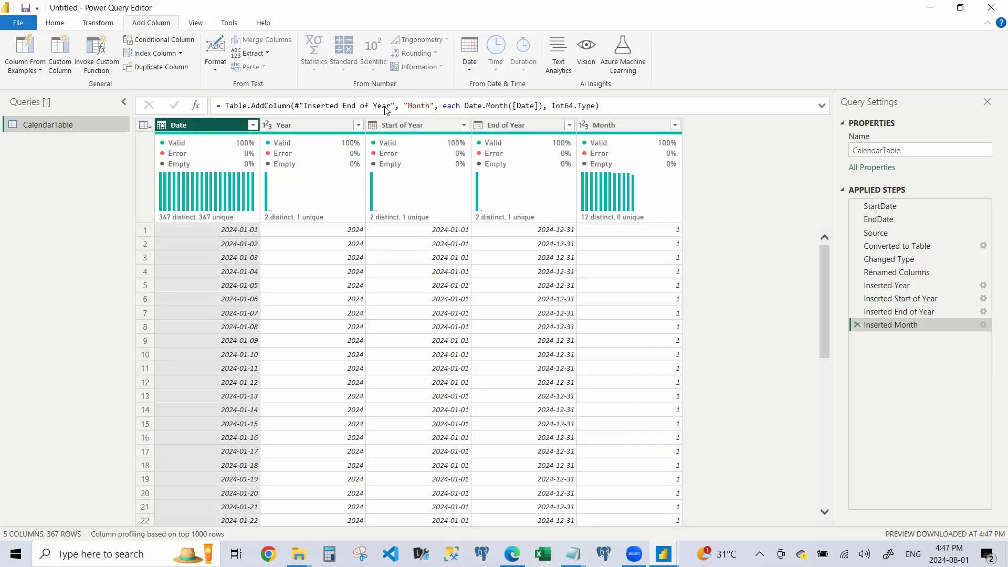
click(469, 62)
mouse_move(427, 142)
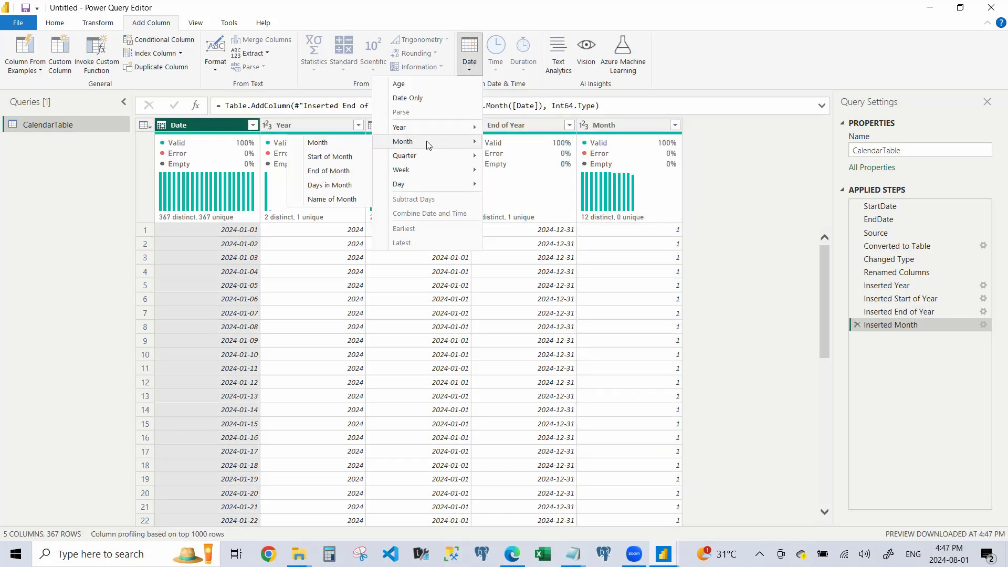
click(335, 158)
click(207, 128)
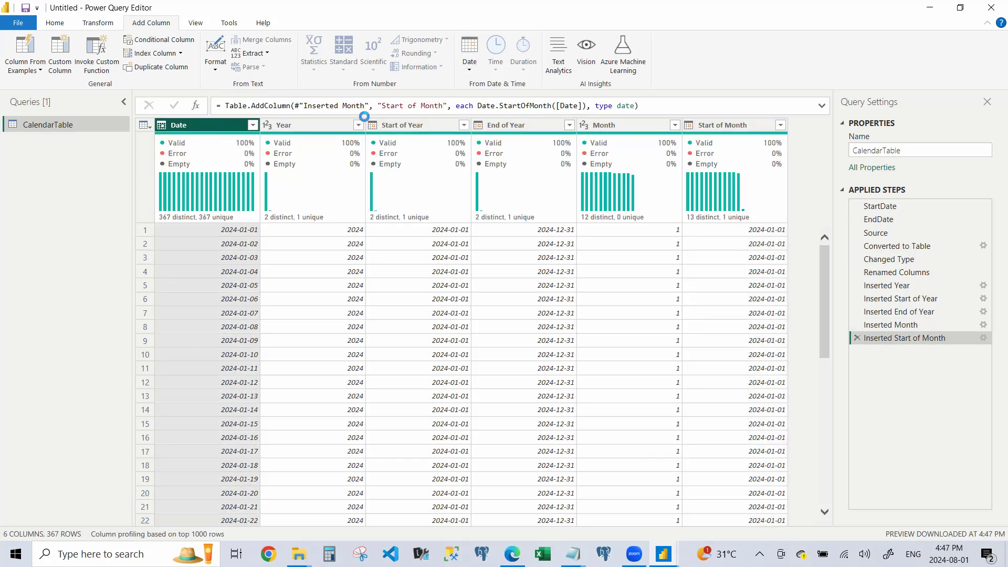
Add an End of Month column derived from the Date column, and reselect Date.
click(470, 63)
mouse_move(415, 141)
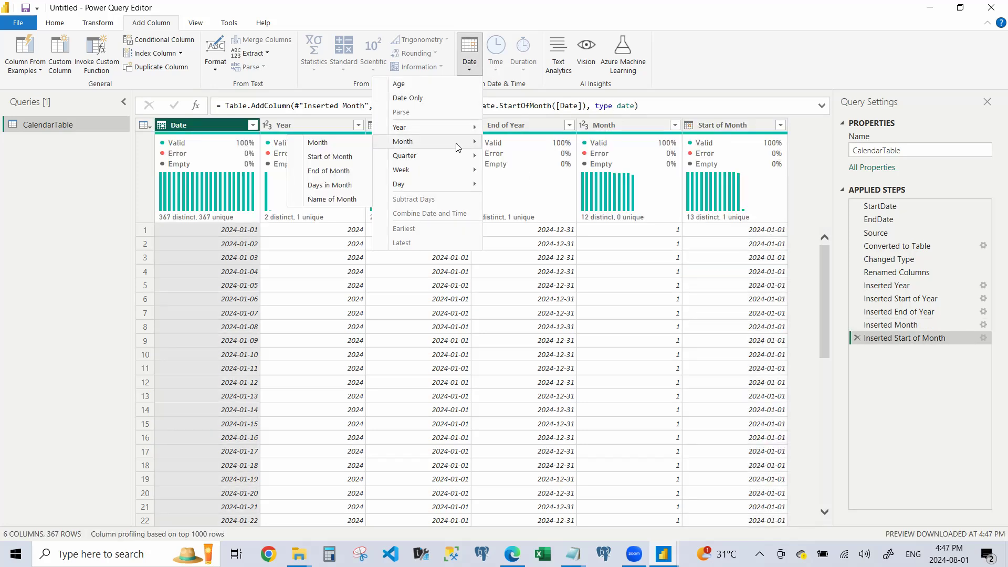
click(336, 171)
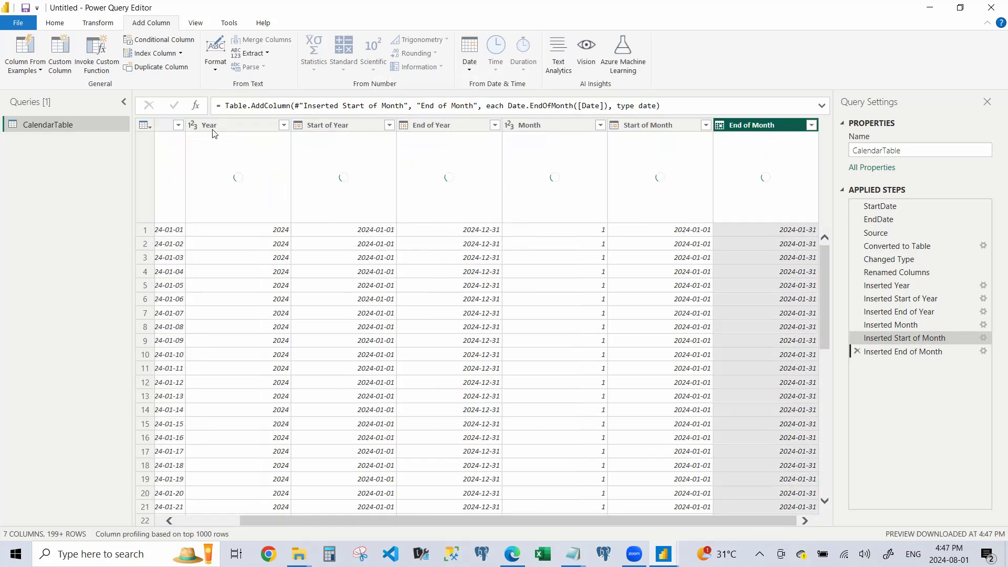
drag(225, 535, 218, 530)
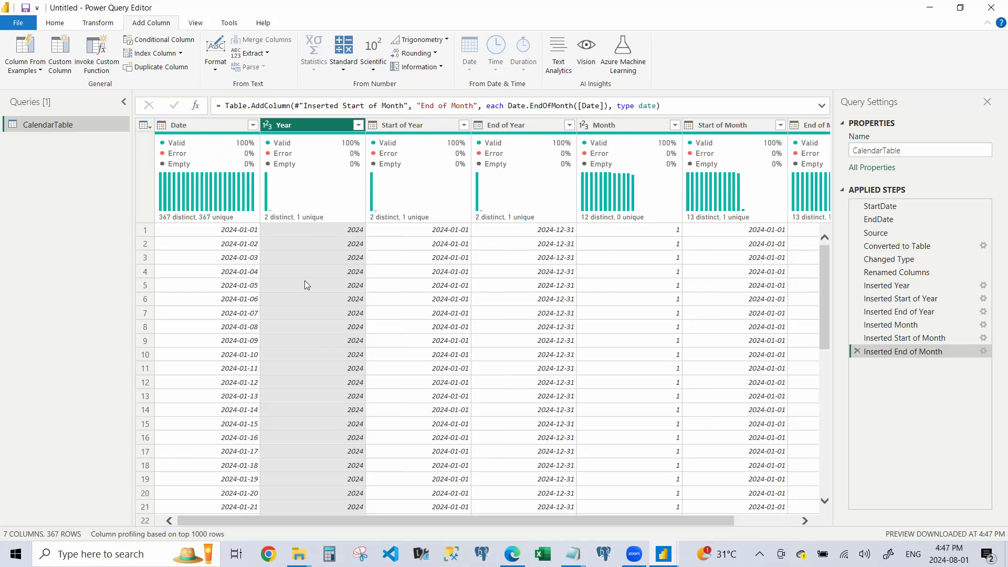
click(212, 147)
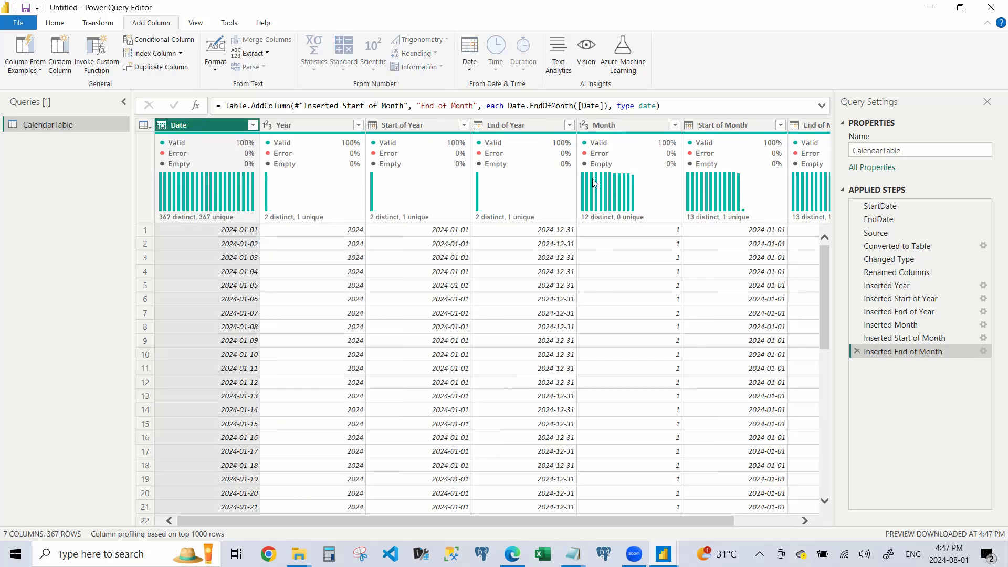
click(787, 521)
drag(769, 520, 707, 521)
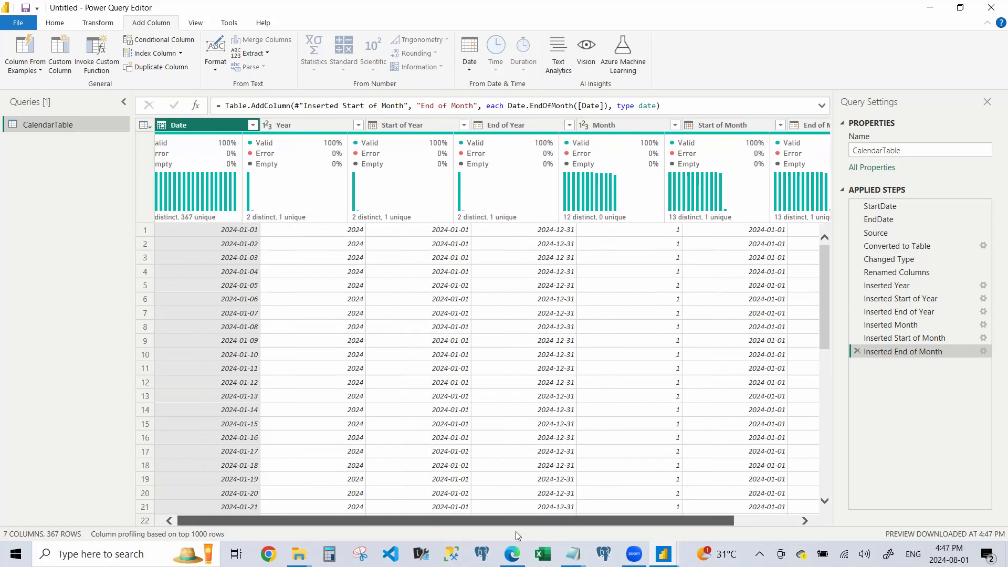
Add a Days in Month column derived from the Date column, and reselect Date.
click(470, 52)
mouse_move(432, 143)
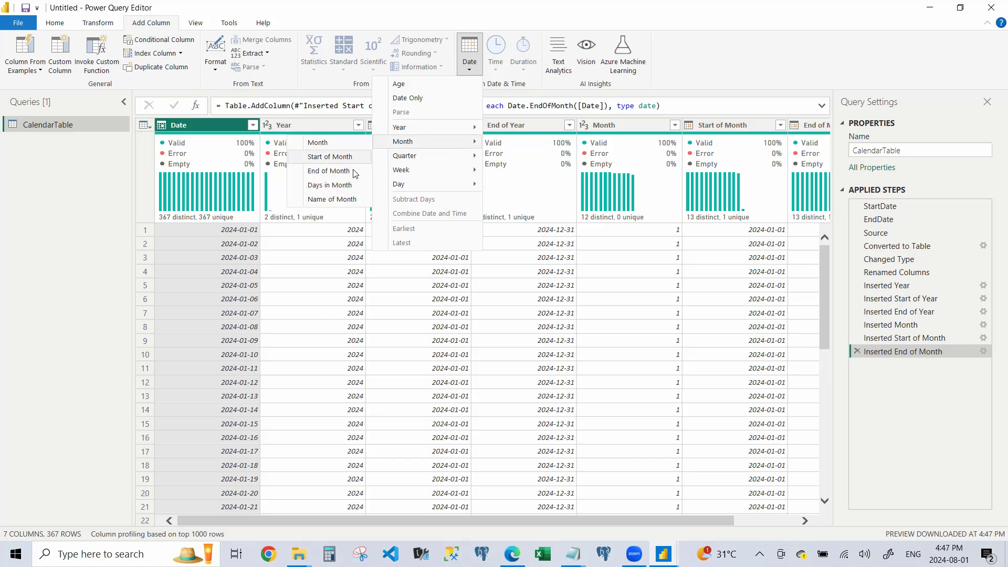
click(331, 187)
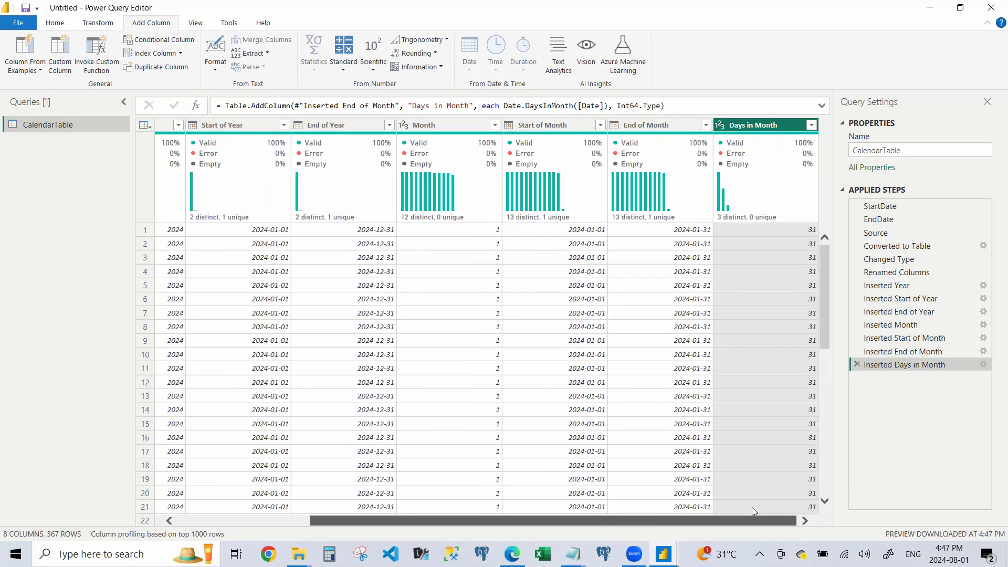
drag(750, 520, 253, 524)
drag(261, 130, 201, 152)
click(201, 152)
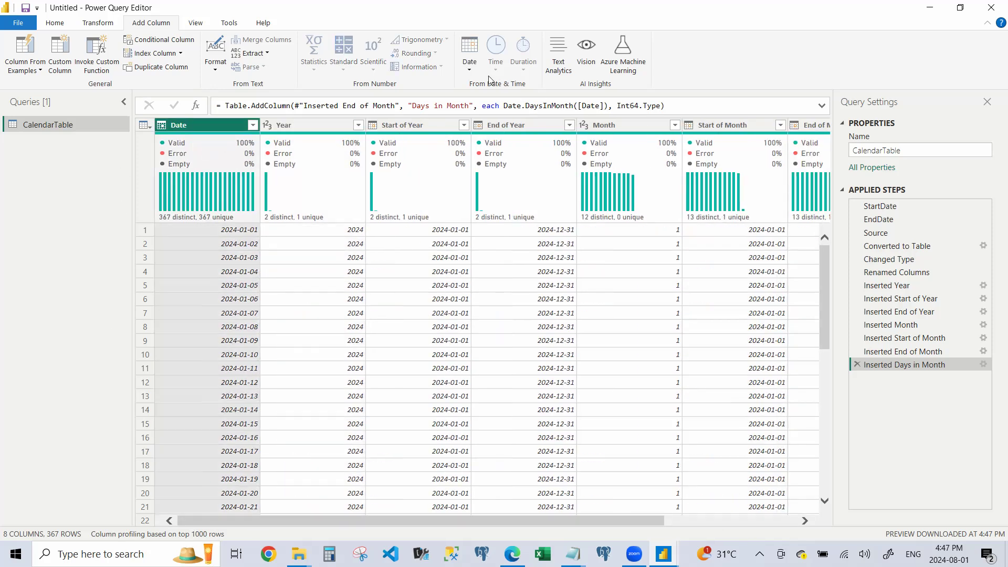
Add a Month Name column derived from the Date column.
click(469, 52)
mouse_move(459, 129)
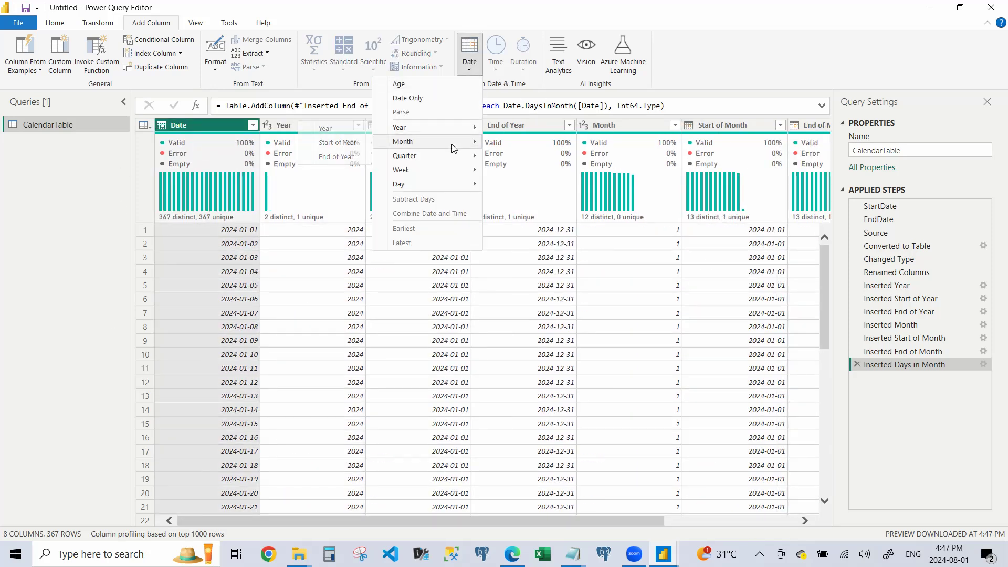
click(346, 202)
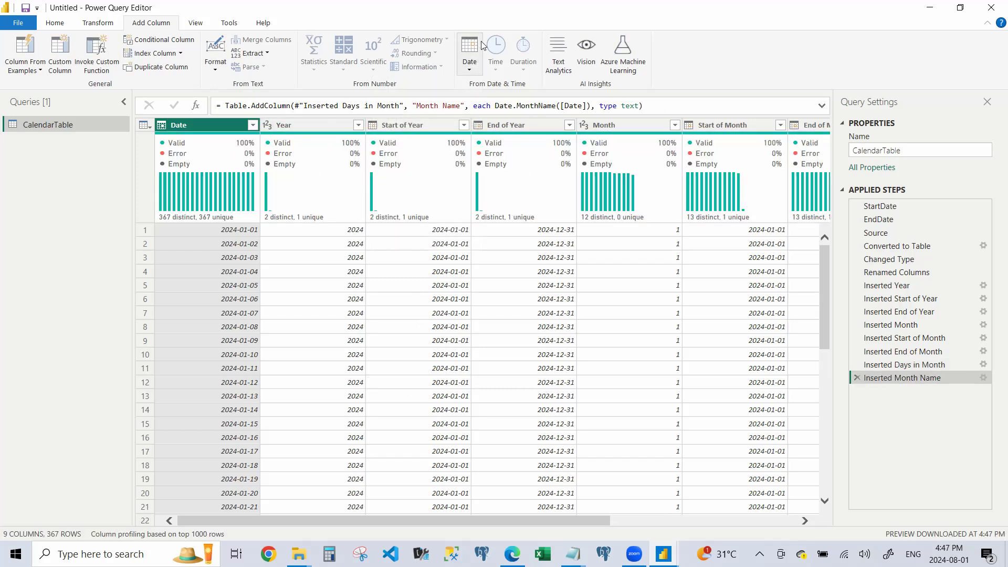
Add a Quarter of Year column derived from the Date column.
click(469, 53)
mouse_move(415, 155)
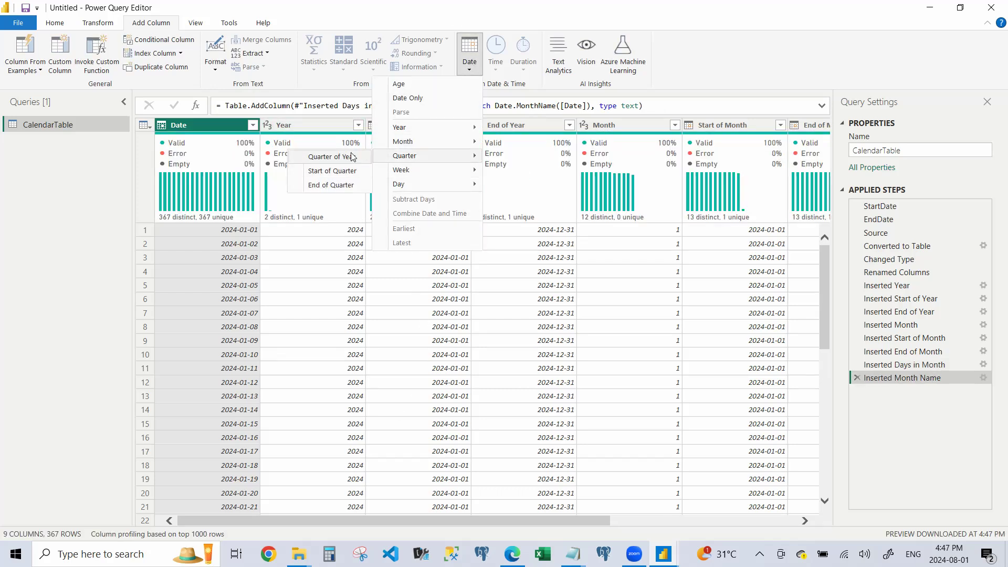
click(334, 156)
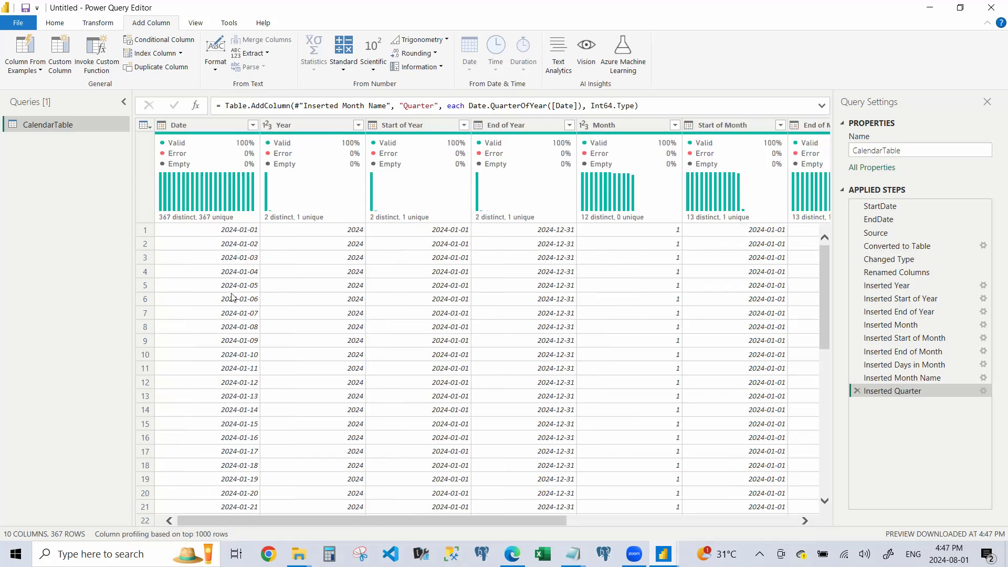
Add Start of Quarter and End of Quarter columns derived from the Date column.
click(469, 52)
mouse_move(415, 156)
click(332, 172)
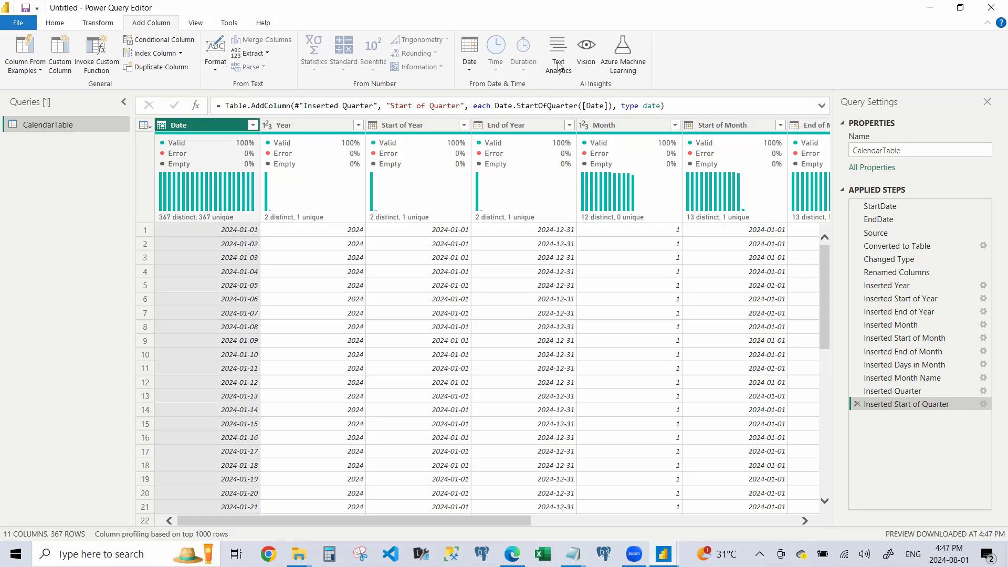
click(458, 75)
mouse_move(424, 158)
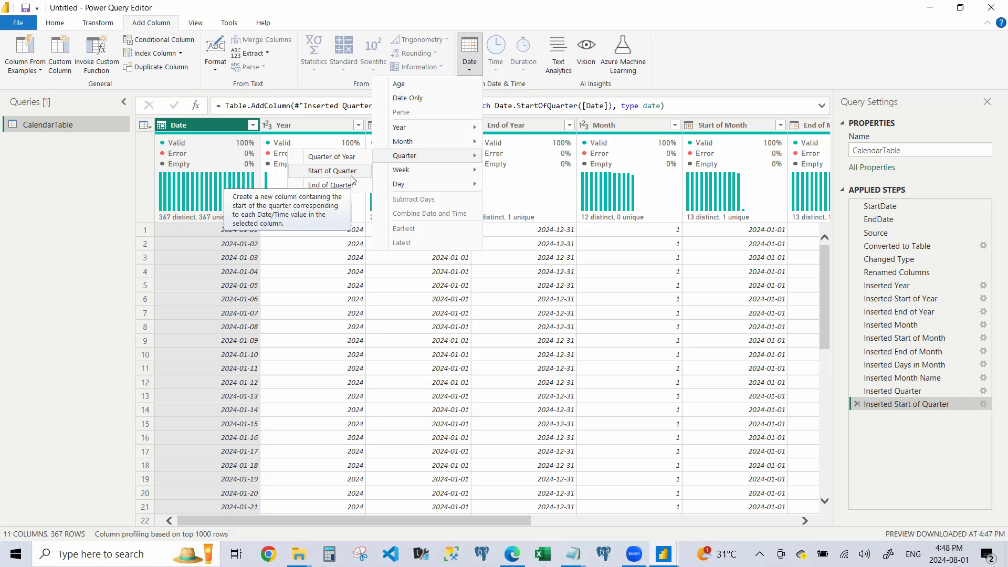
click(353, 184)
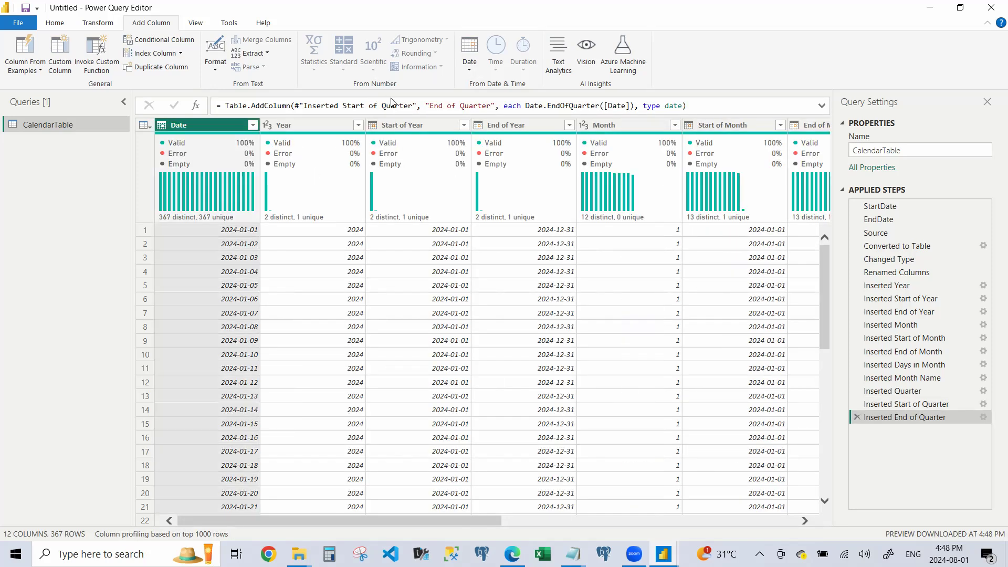
Add a Week of Year column derived from the Date column, and reselect Date.
click(474, 64)
mouse_move(401, 169)
click(335, 174)
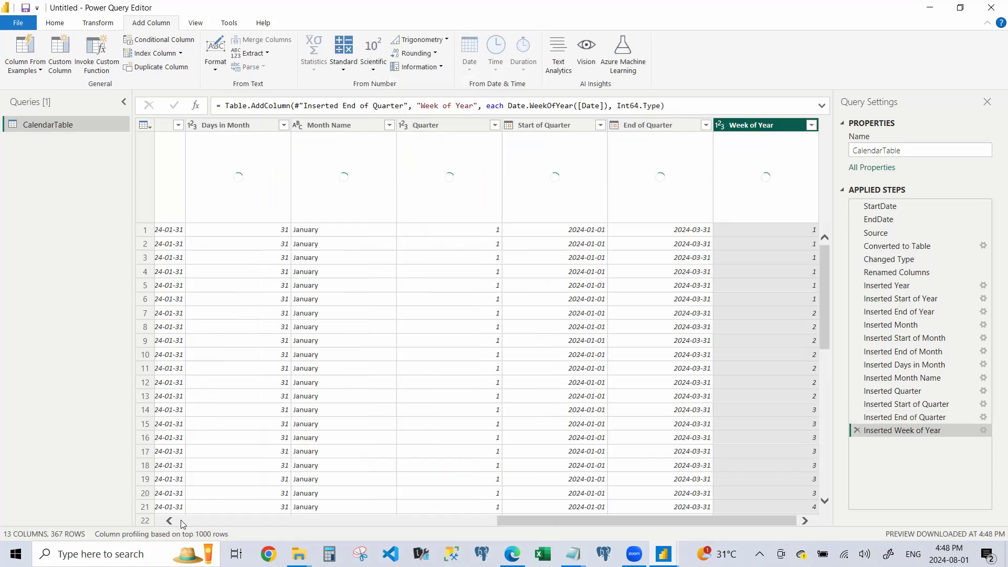
click(192, 521)
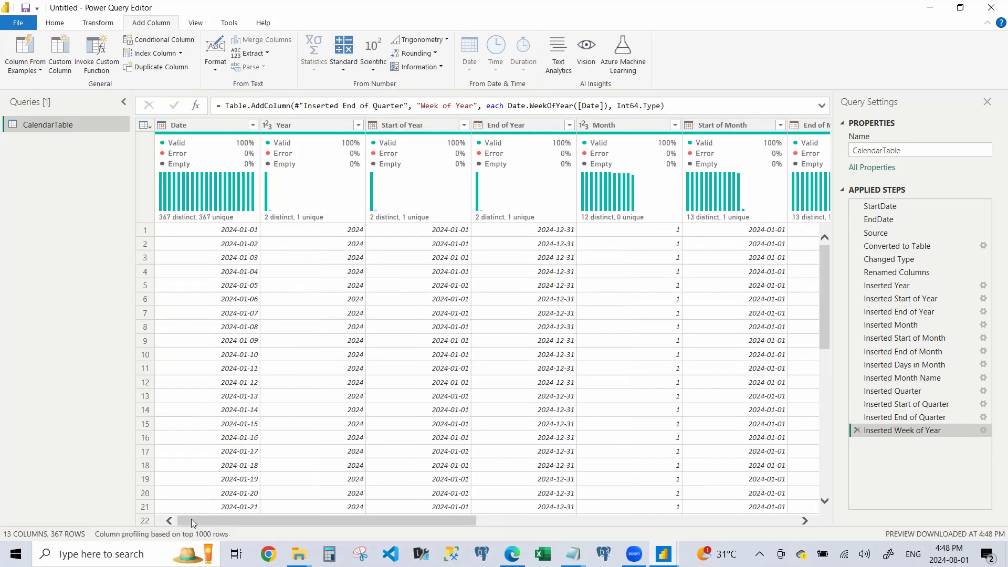
click(248, 127)
Add a Week of Month column derived from the Date column, and reselect Date.
click(469, 64)
mouse_move(421, 169)
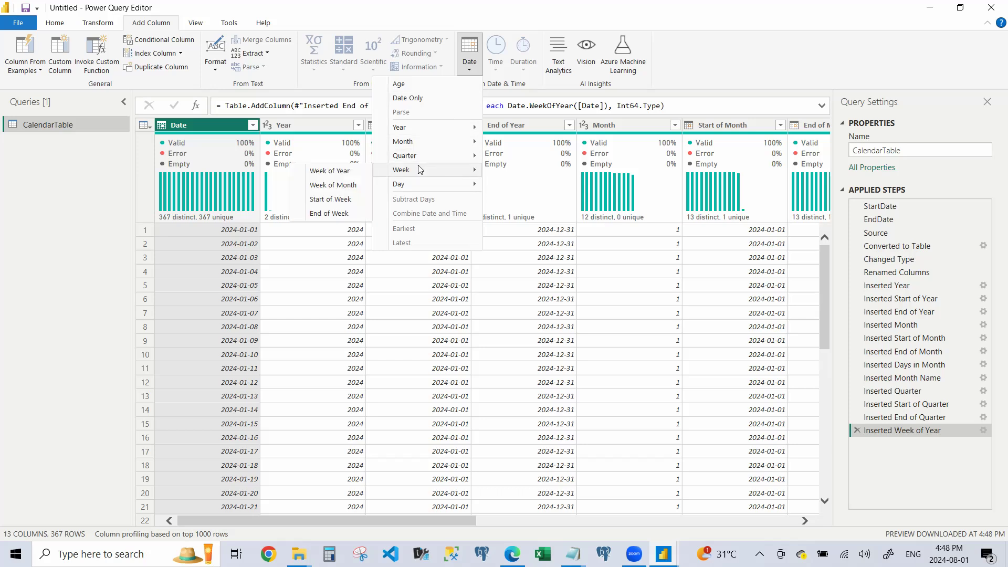
click(350, 189)
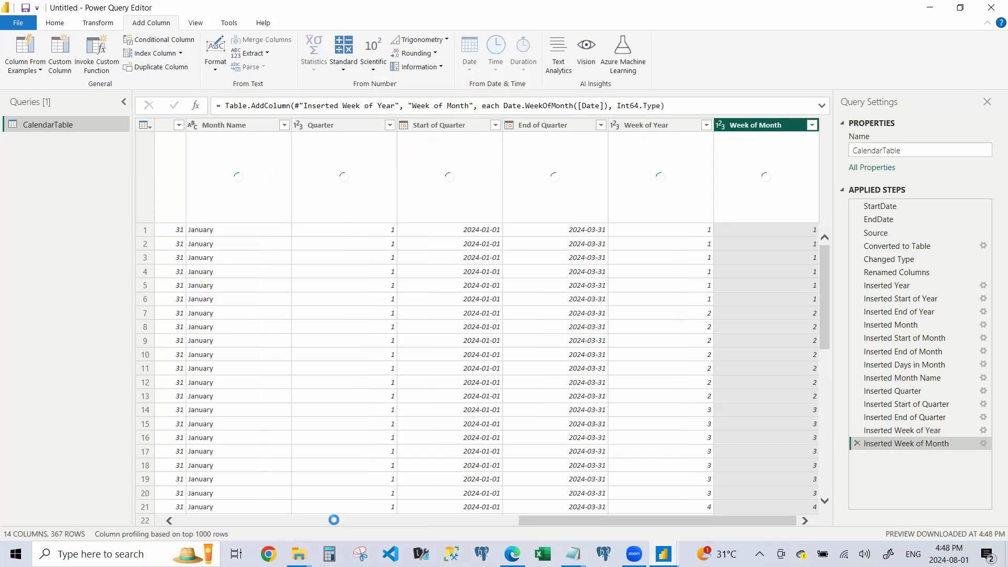
click(331, 519)
drag(332, 519, 125, 514)
click(234, 145)
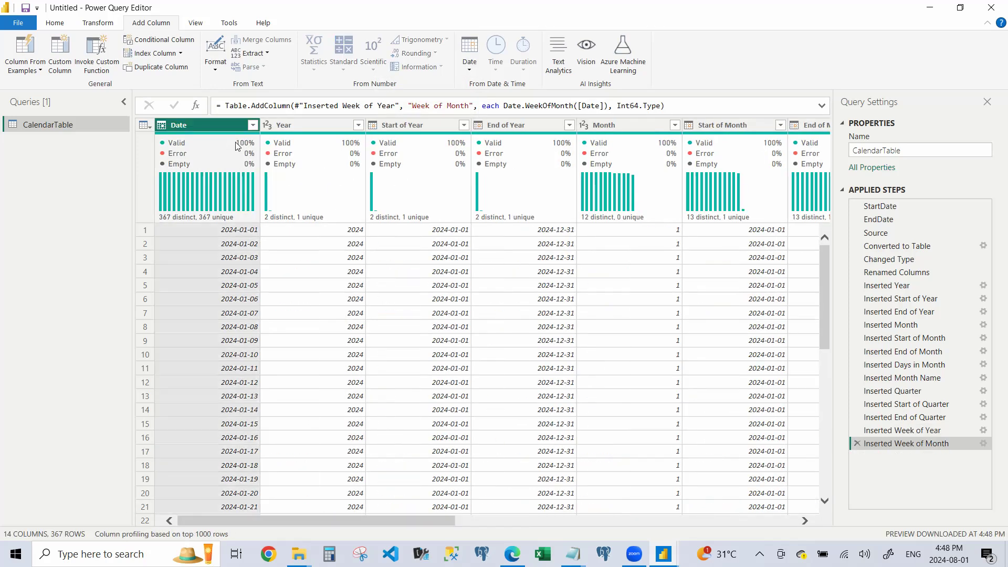
Add a Start of Week column derived from the Date column, and reselect Date.
click(470, 53)
mouse_move(414, 170)
click(330, 200)
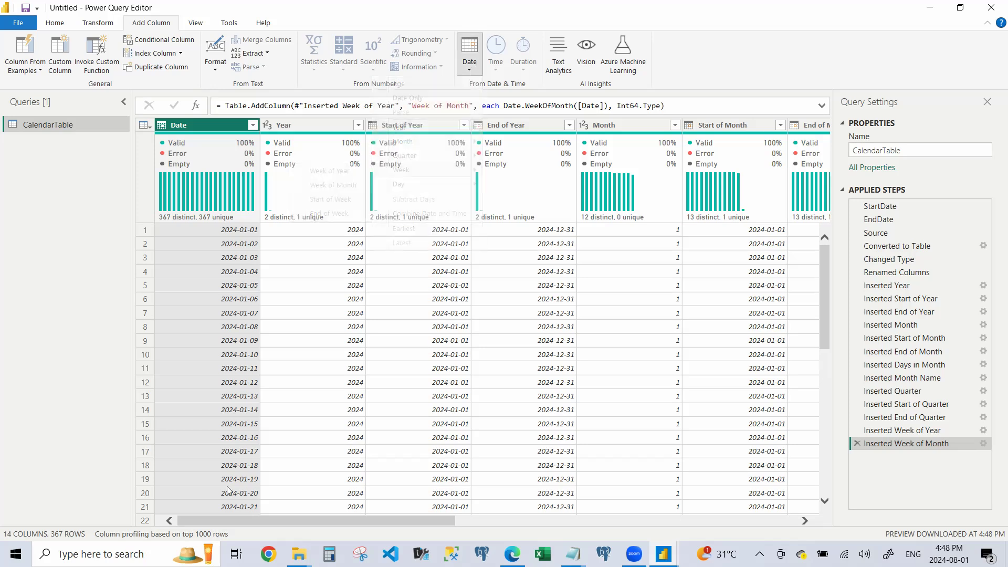
click(178, 523)
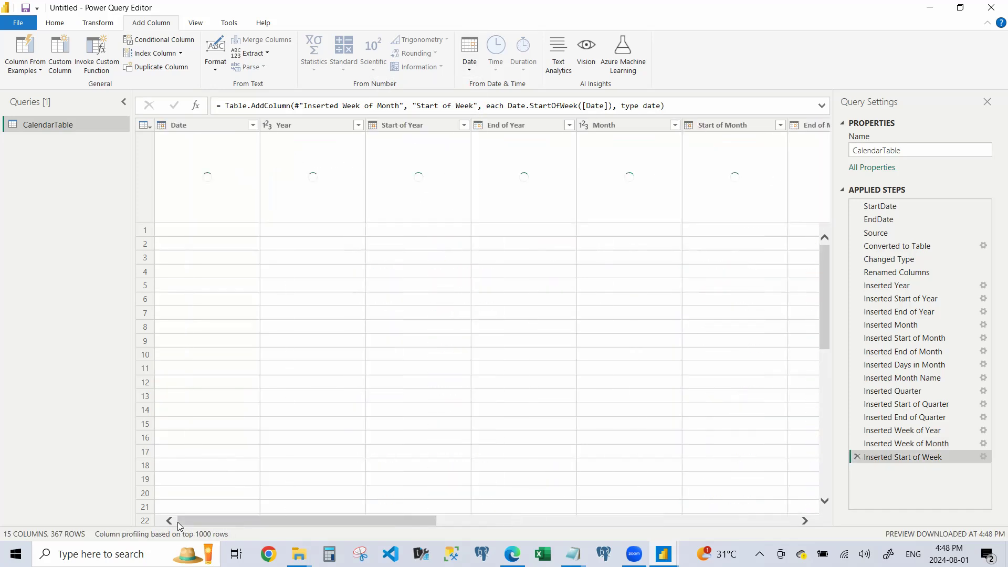
click(203, 173)
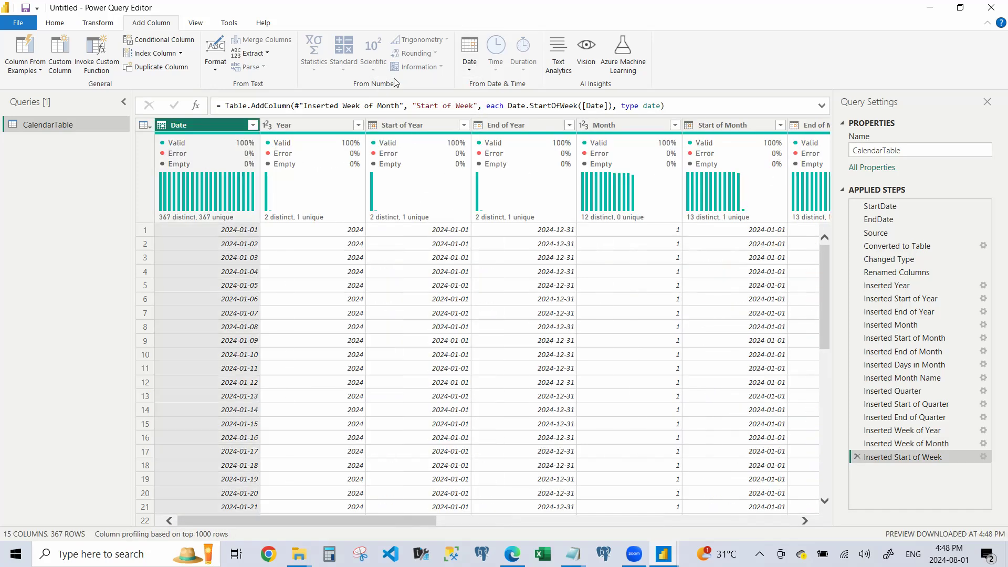
Add an End of Week column derived from the Date column.
click(469, 52)
mouse_move(416, 172)
click(329, 214)
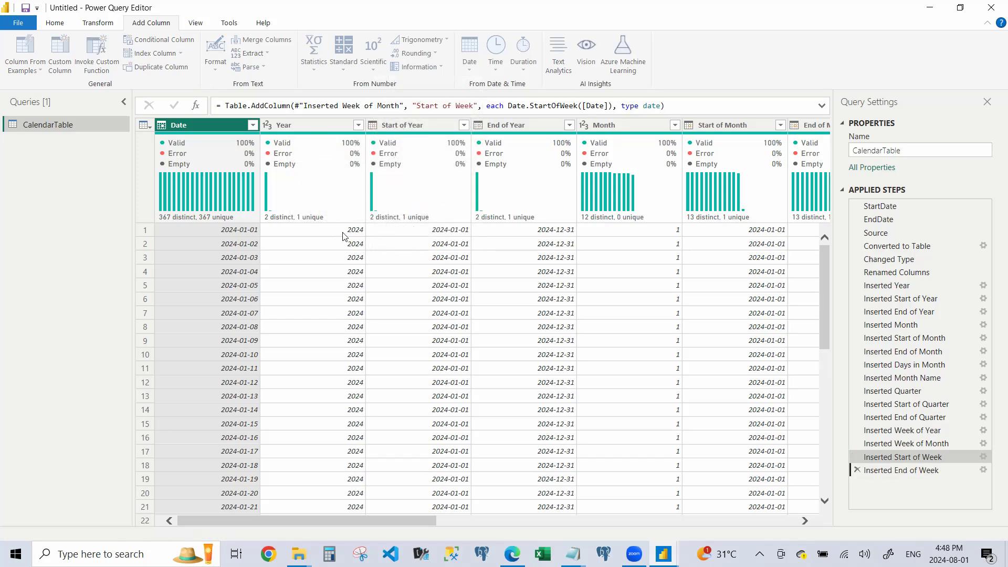
drag(627, 523, 630, 524)
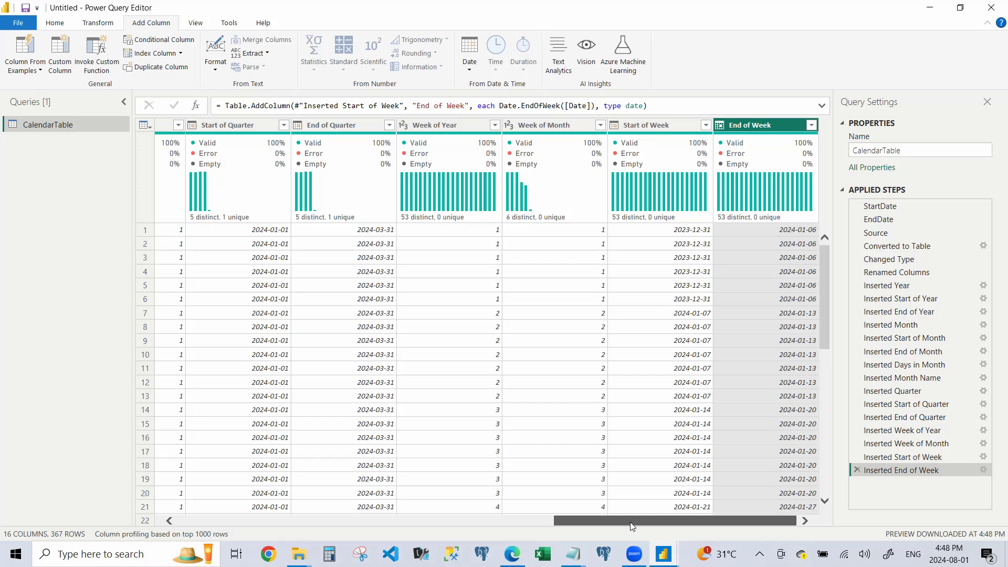
drag(632, 526, 223, 498)
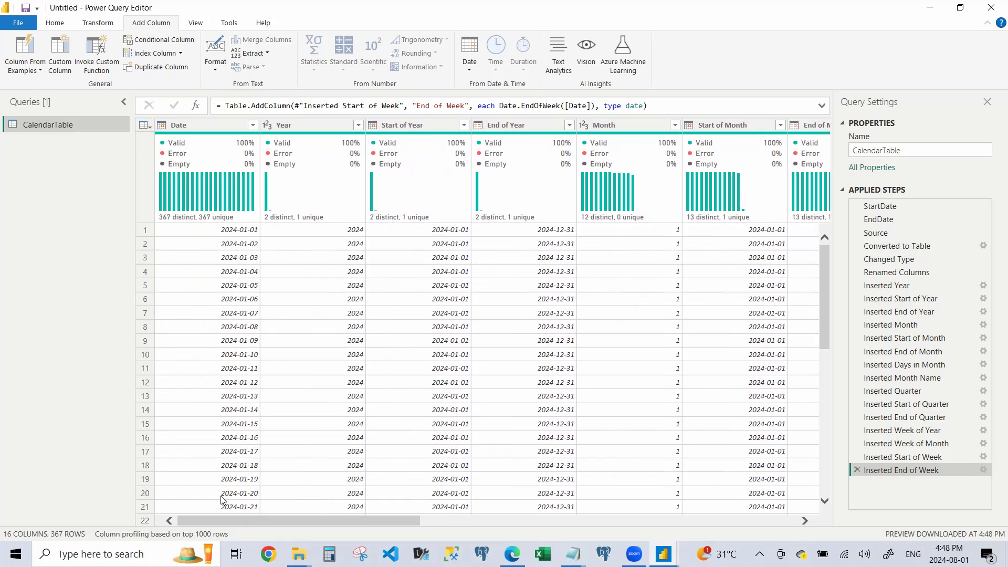
Open the CalendarTable query's M code in the Advanced Editor.
click(55, 23)
click(289, 53)
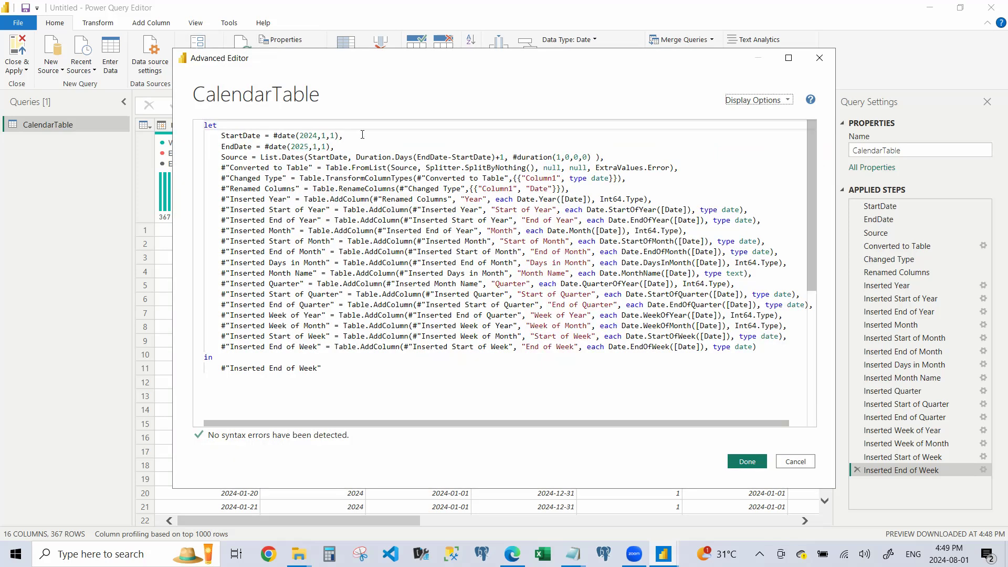
click(354, 147)
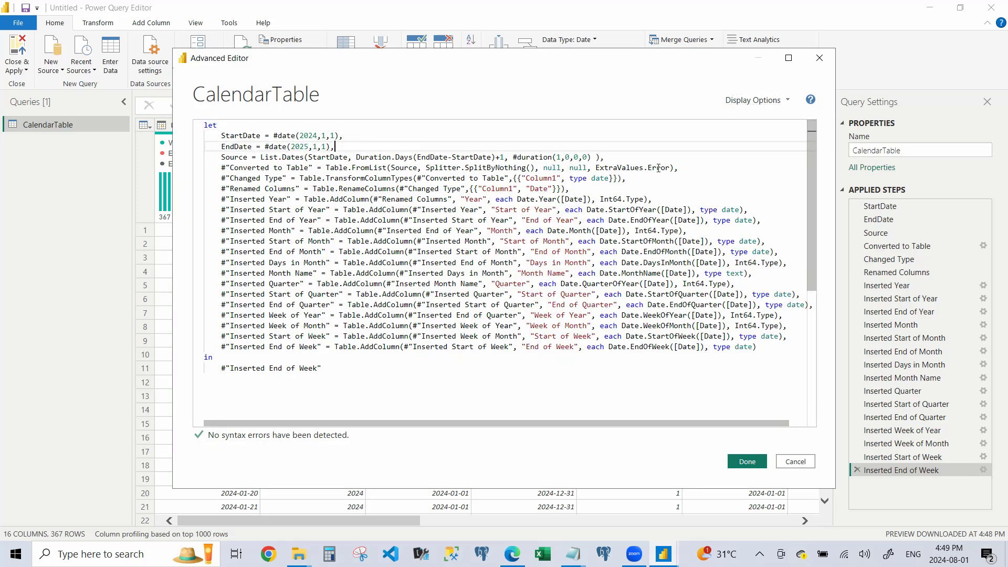
click(677, 168)
key(Return)
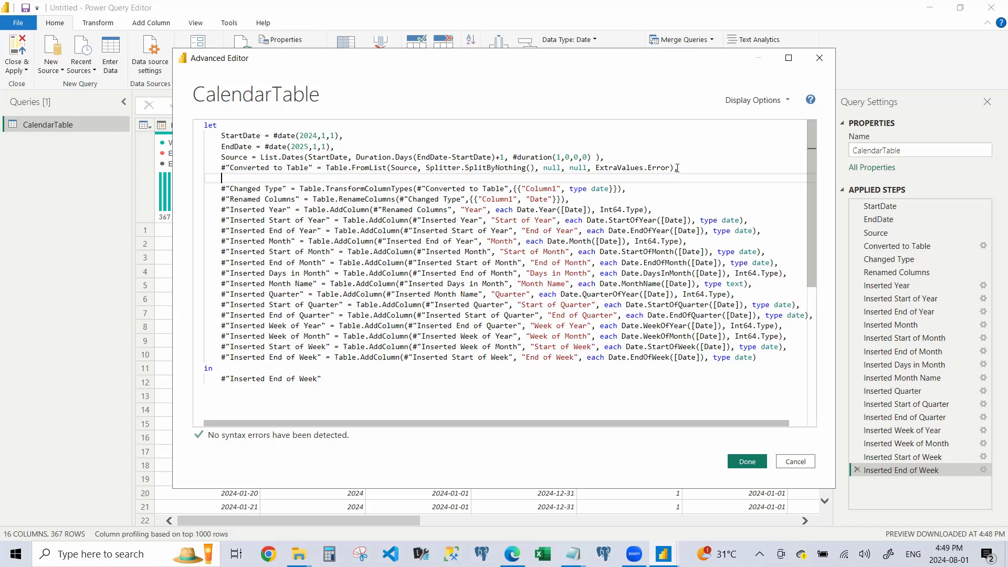
key(BackSpace)
Insert the comment "// Calendar Year Columns" above the Inserted Year line, with a blank line before it.
click(633, 186)
key(Return)
text(/ )
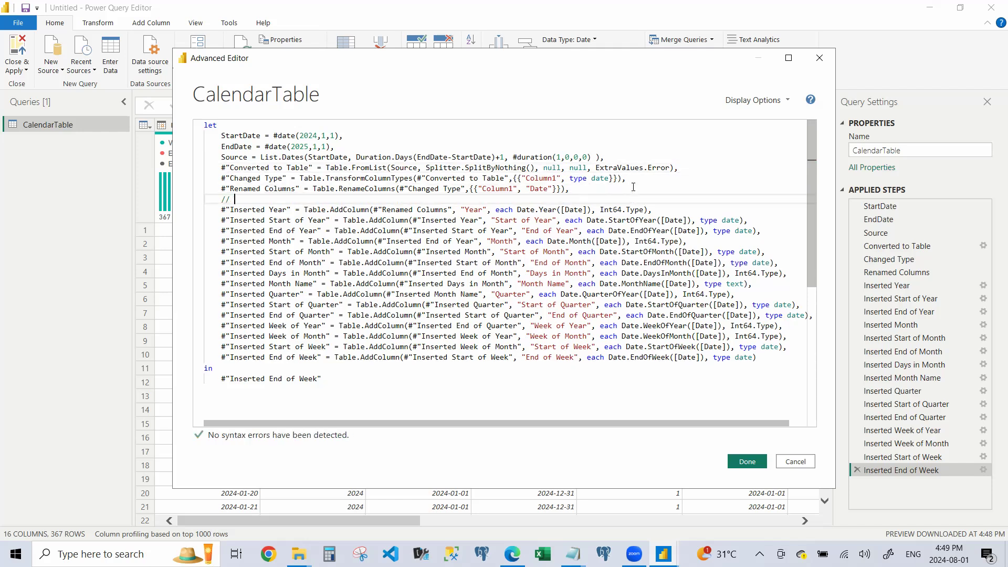
text(Calendart Year COl)
key(BackSpace)
key(BackSpace)
text(olumns)
click(222, 198)
key(Return)
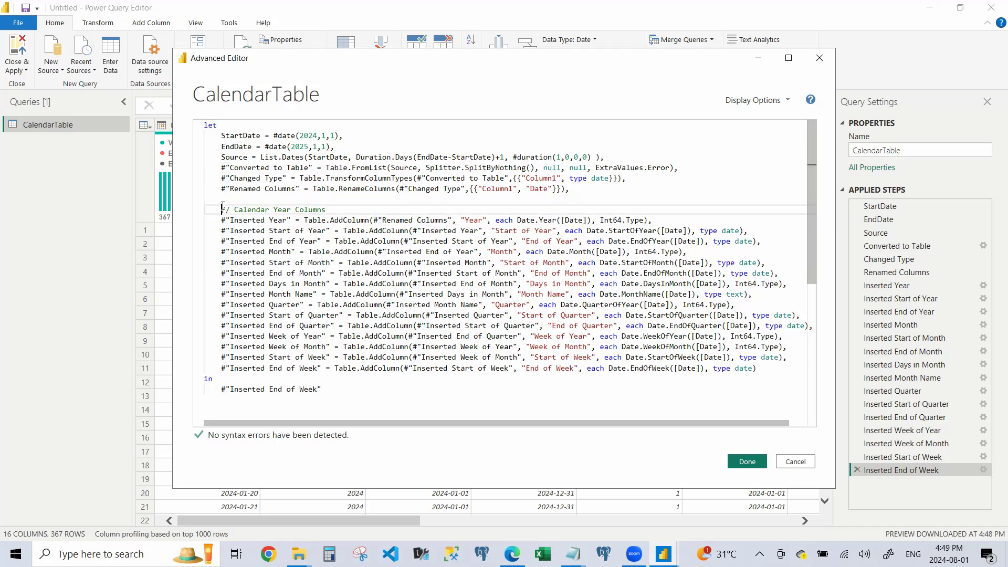
Add the comment "//Fiscal Year Calendar Creation" below the Inserted End of Week line, separated by a blank line.
key(Return)
key(Return)
text(//Fiscal )
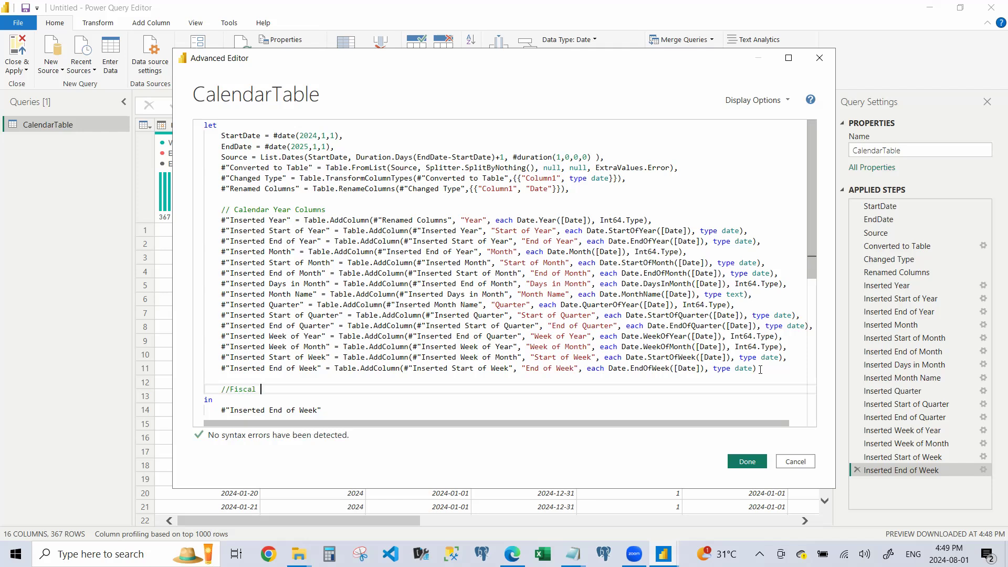
text(Year Calendar Creation)
Insert the comment "// Parameters" on its own line directly below let.
click(243, 127)
key(Return)
text(// Parameters)
Append the comment "// Change as required" to both the StartDate and EndDate lines.
click(349, 148)
text(// Change)
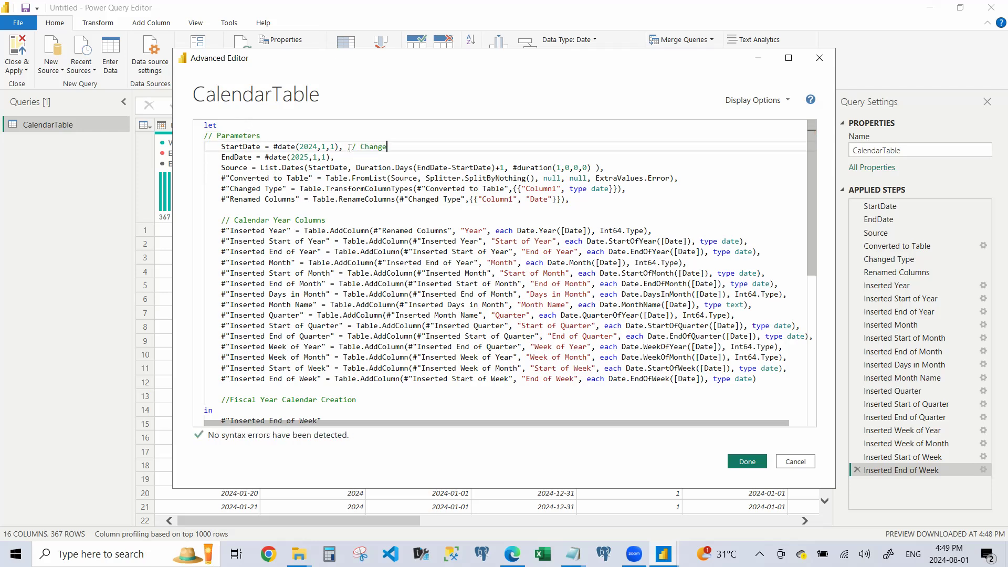
text( as required)
drag(449, 147, 344, 147)
key(ctrl+c)
click(342, 158)
key(ctrl+v)
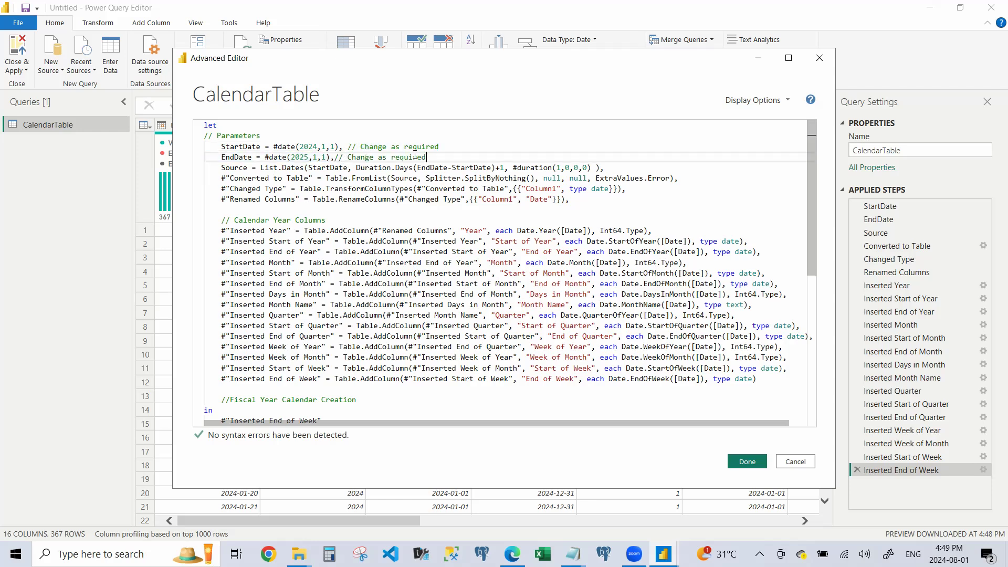
Insert the comment "//Create a list of dates" above the Source line, with a blank line before it.
key(Return)
key(Return)
text(.)
key(BackSpace)
text(//C)
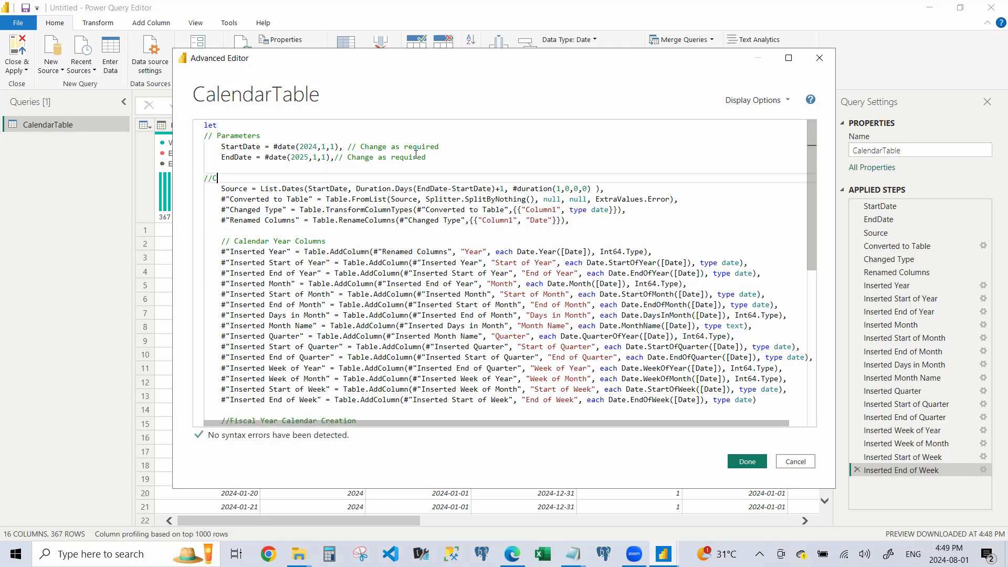
text(reate a list of dates)
click(238, 223)
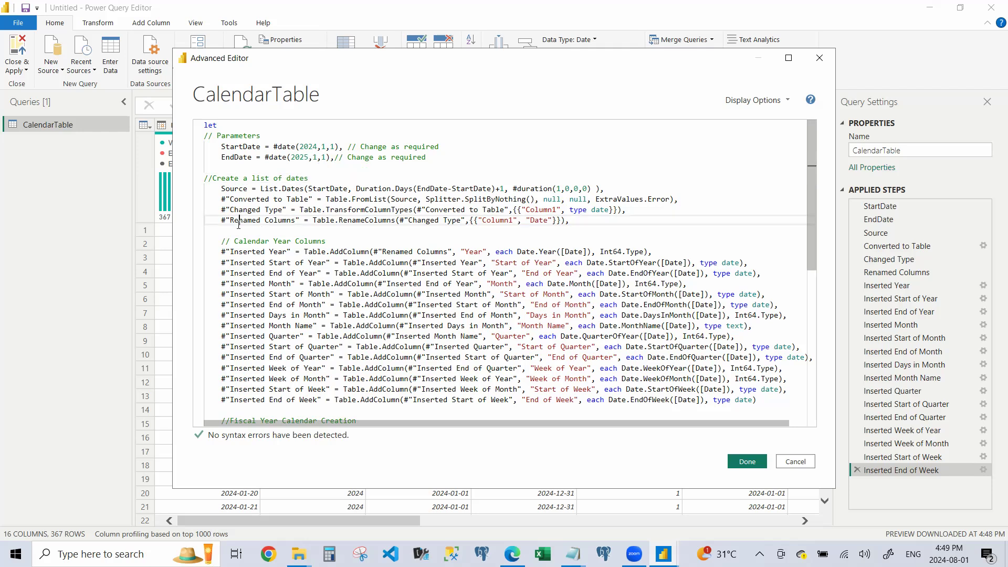
key(Down)
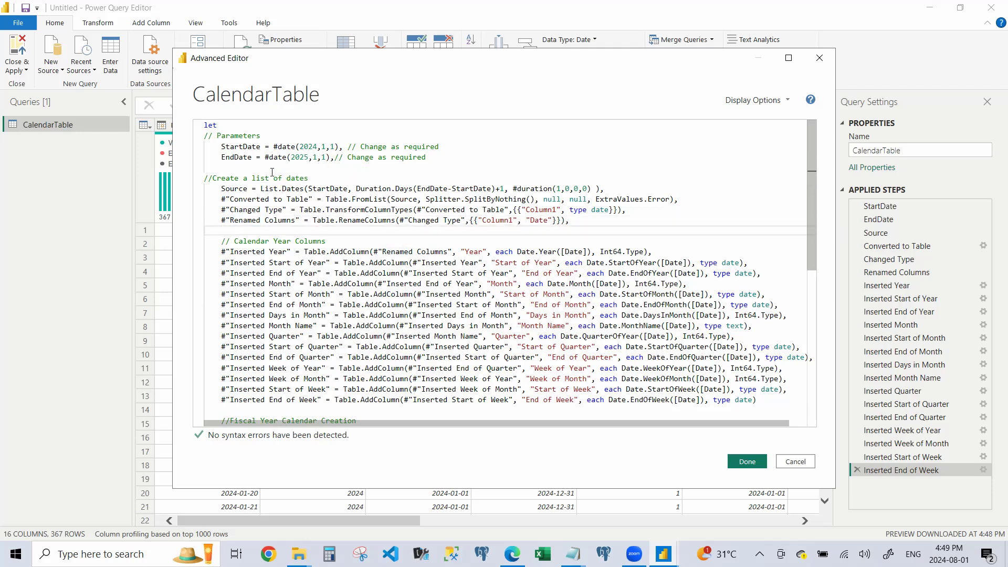
Extend the comment above the Source line to read "//Convert (into a table) and Create a list of dates".
click(226, 177)
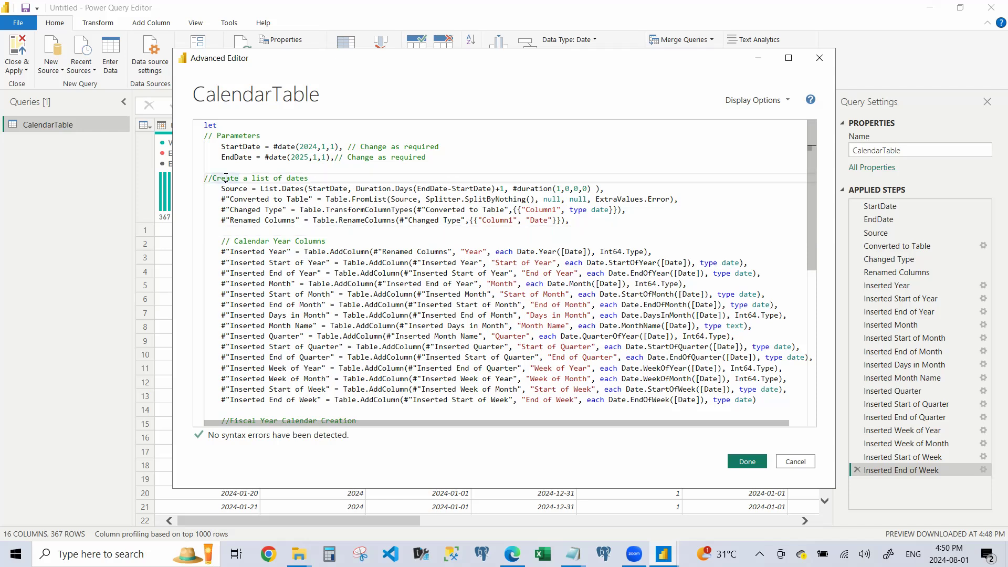
scroll(225, 178, down, 1)
key(Left)
key(Left)
key(Left)
text(Convert )
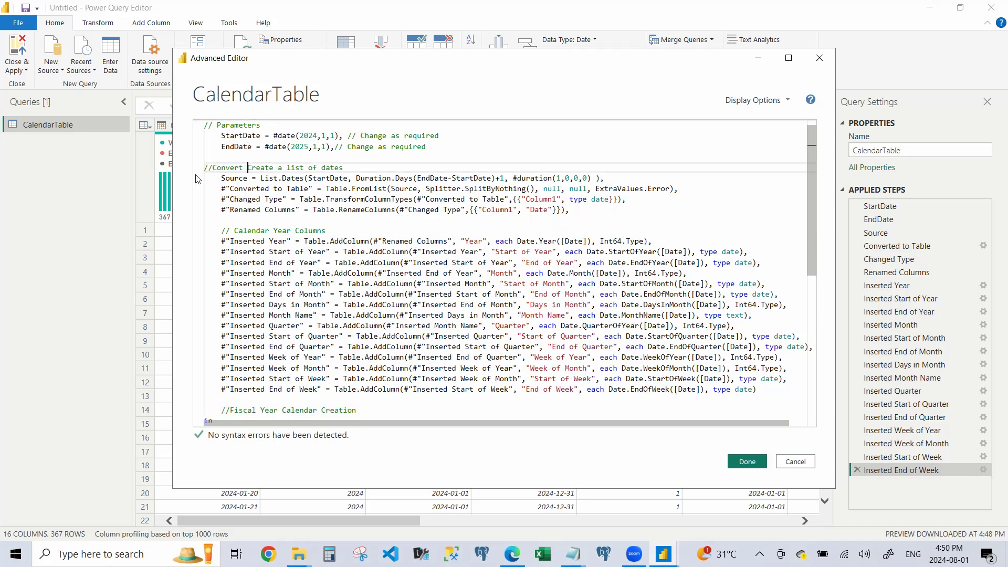
text(and )
text( (into a table)
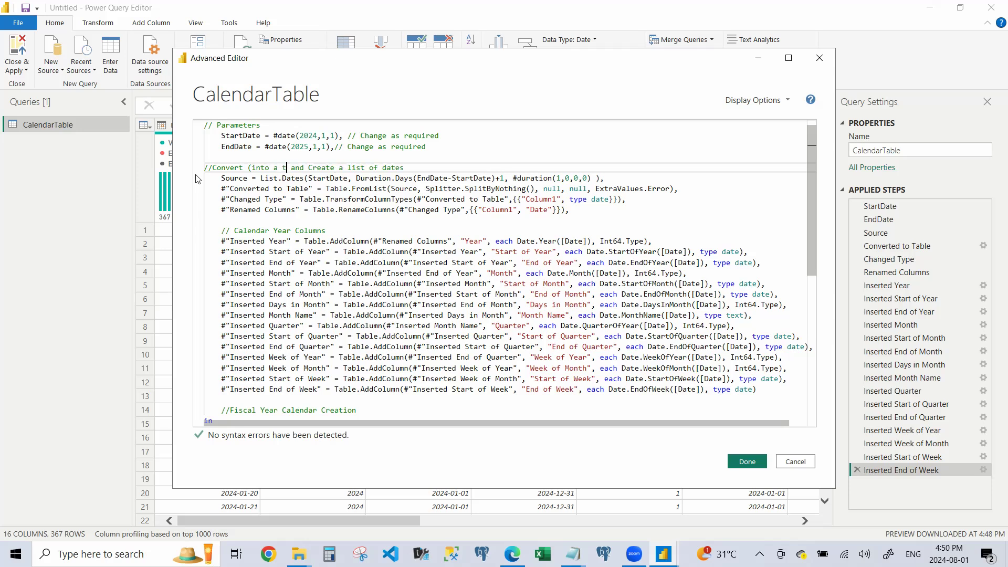
text())
Add the parameter FiscalYear_IndexMonth = 4 below EndDate, with the comment "// Assuming April 1st until 31st March".
key(Up)
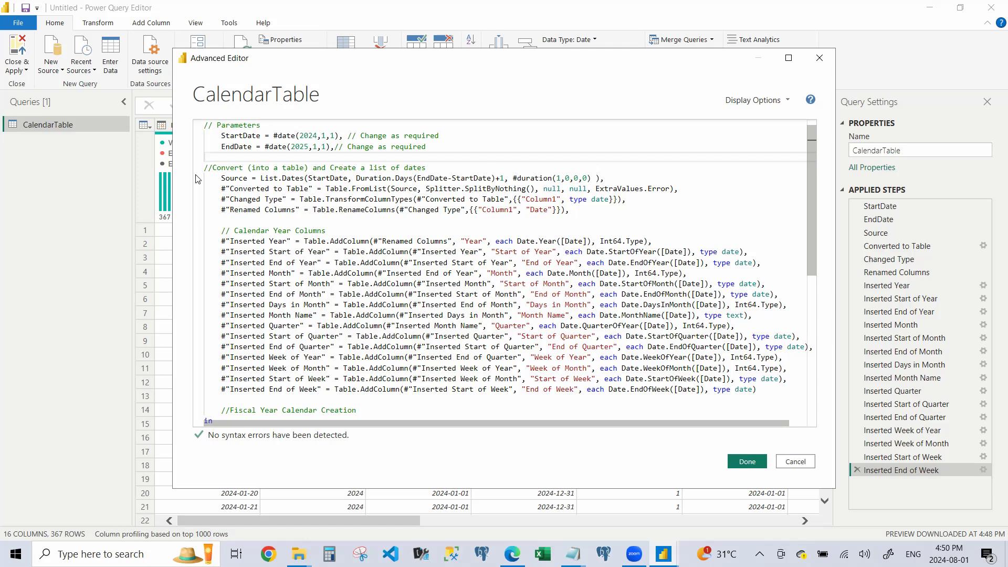
text(Fiscal)
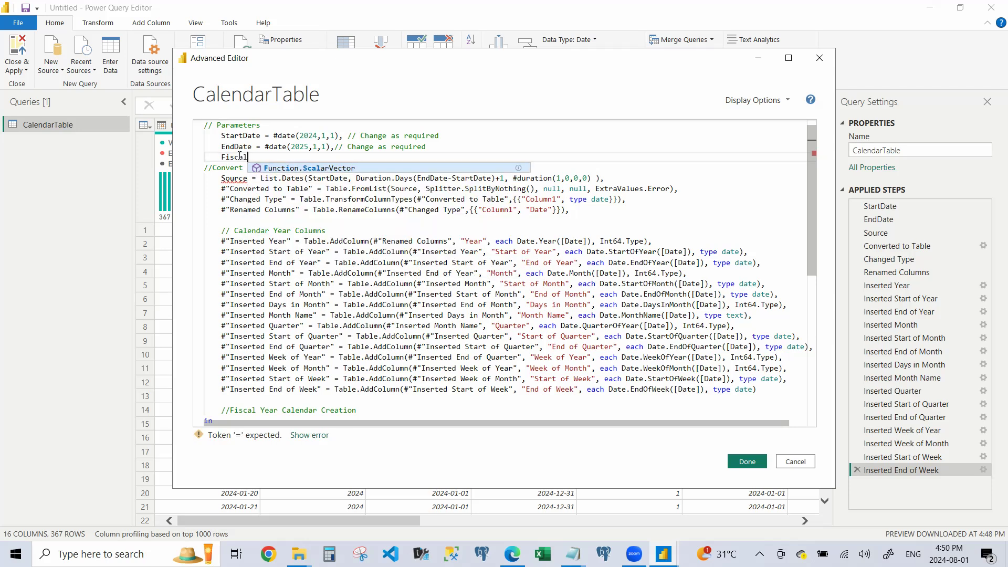
text(Year)
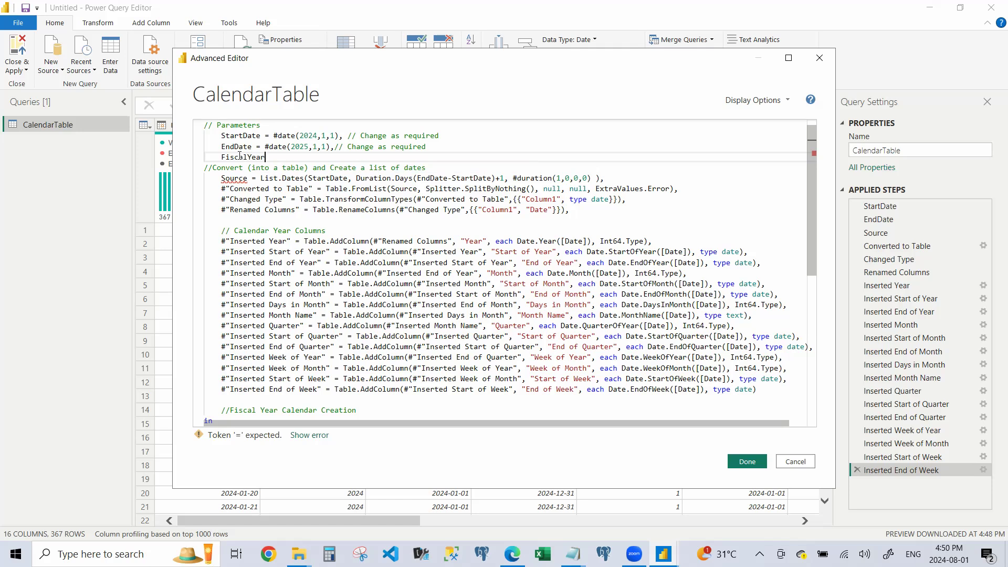
text(_IndexMonth = 4 // Assuming )
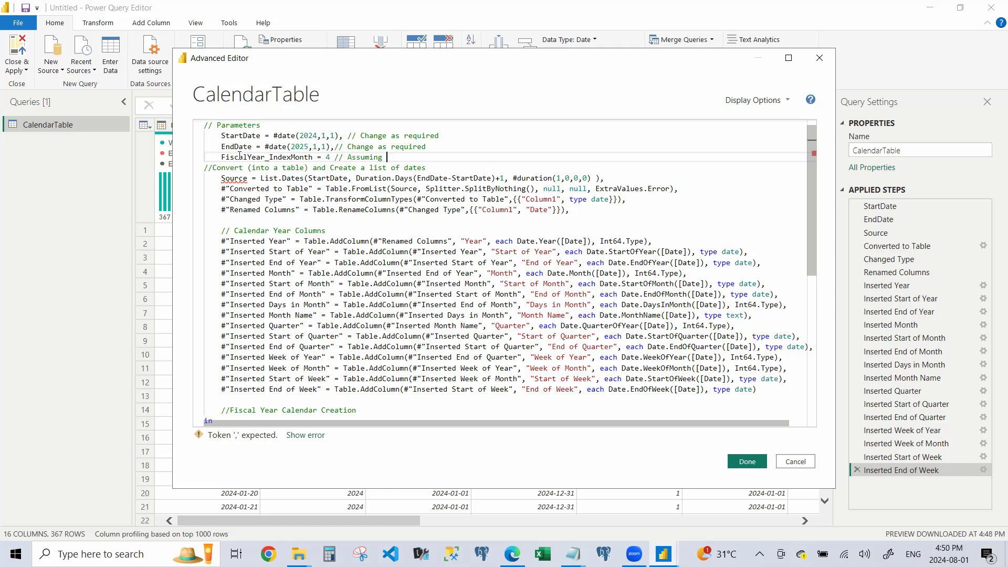
text(April  1st until 31st Marxh)
Add the missing comma after the 4 in the FiscalYear_IndexMonth line and apply the edited M code.
double_click(273, 159)
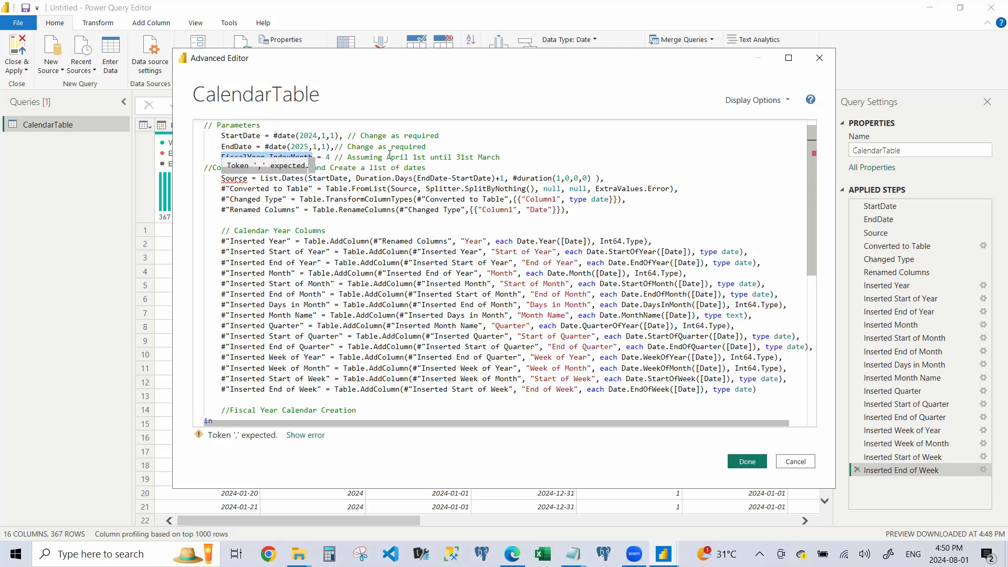
click(351, 178)
click(335, 157)
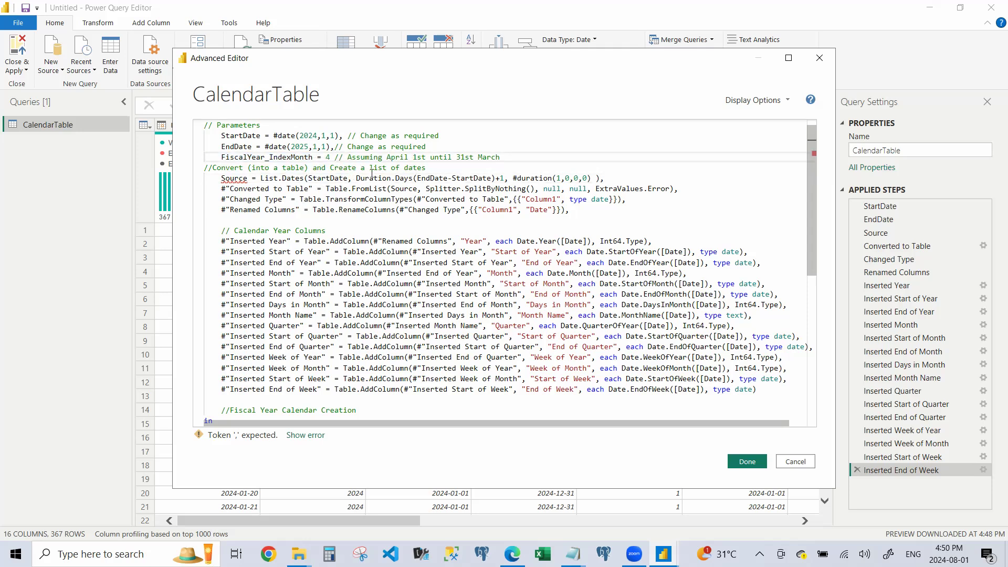
text(,)
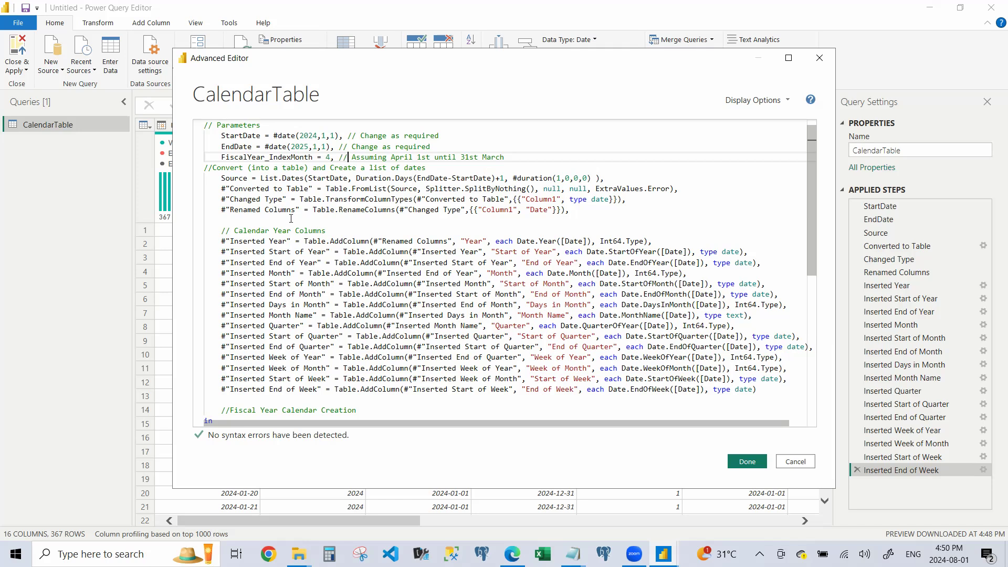
scroll(291, 218, down, 2)
click(291, 354)
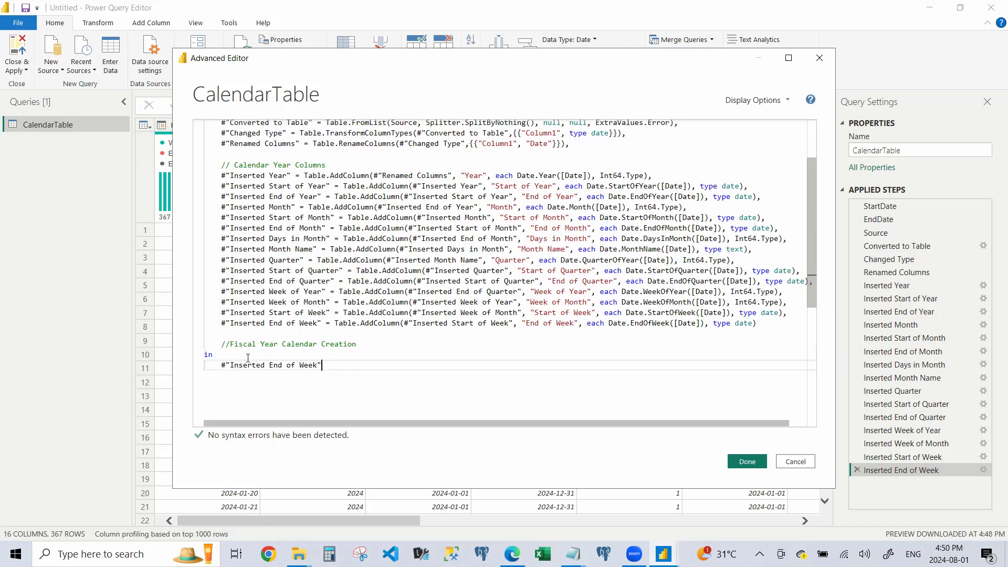
click(742, 467)
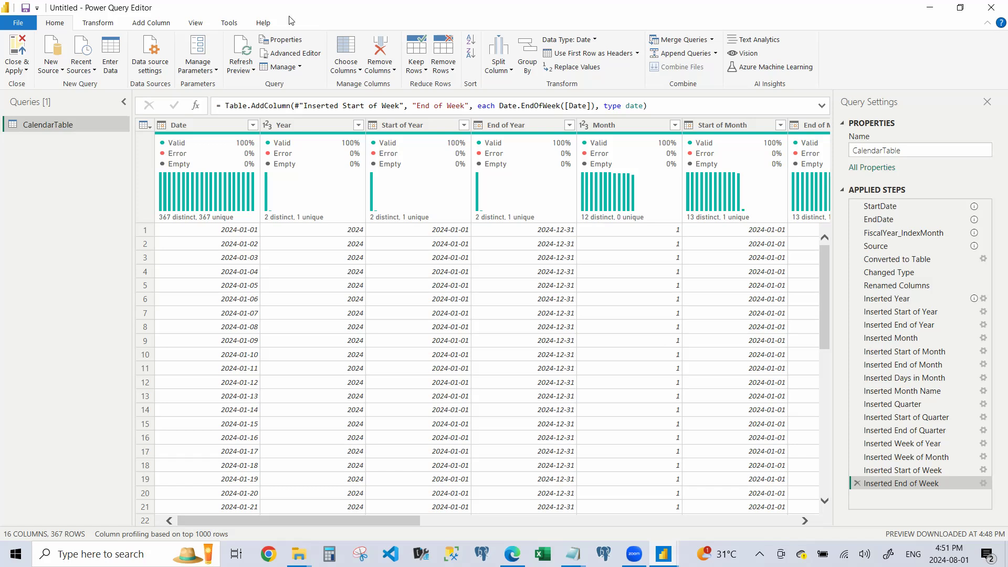
Start a new custom column named FiscalYear.
click(151, 23)
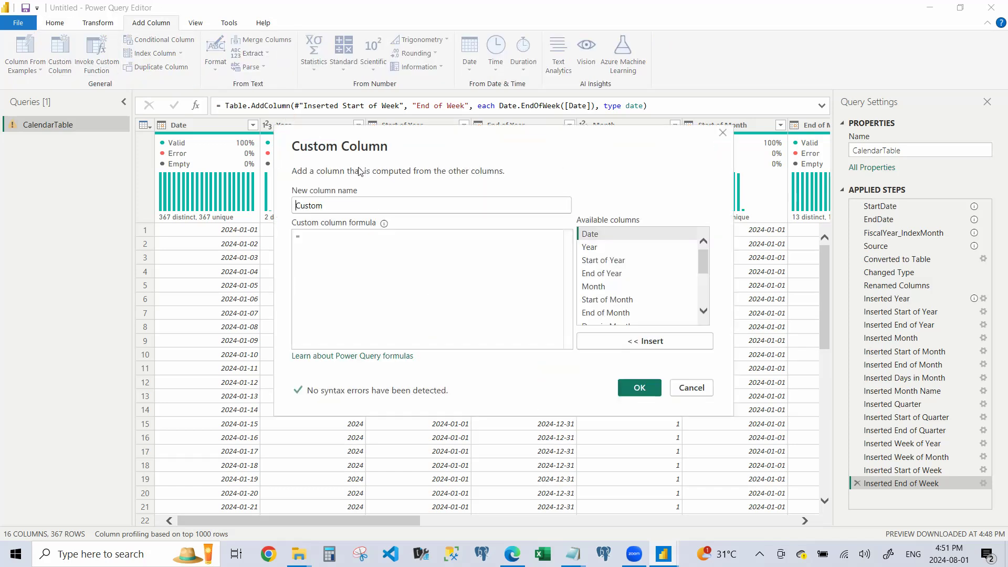
text(FiscalYear)
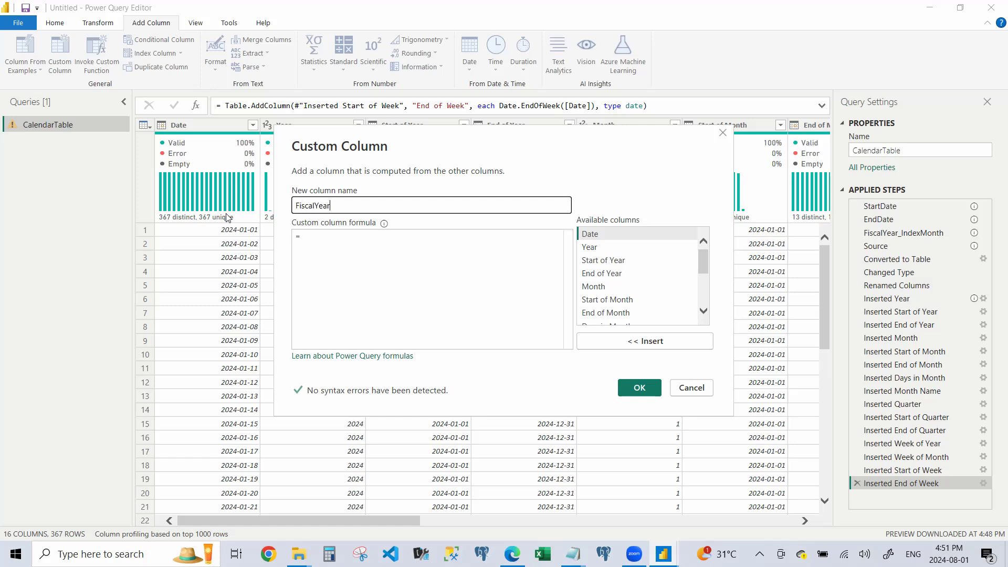
key(Tab)
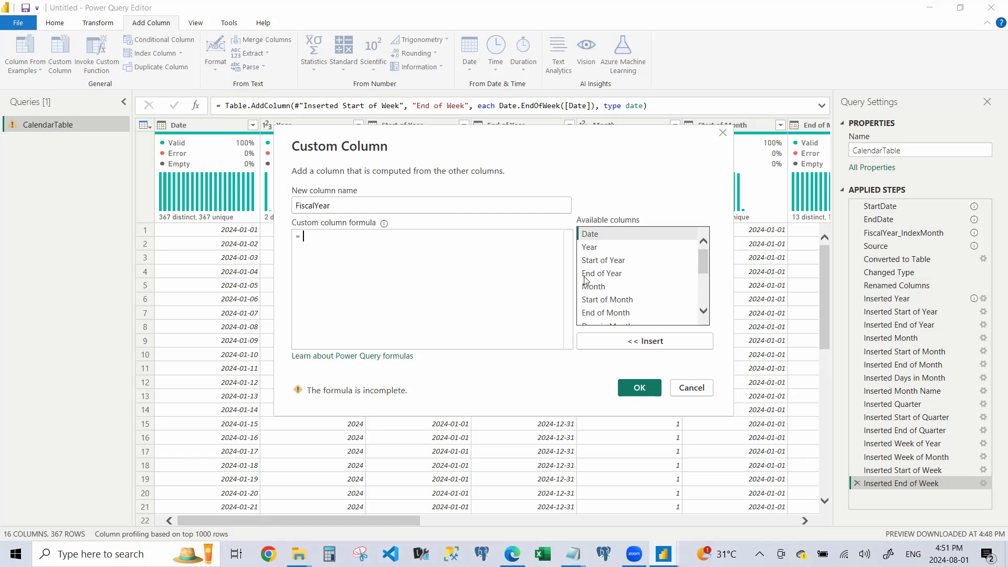
Begin the FiscalYear column formula with the condition if [Month] < FiscalYear_IndexMonth.
text(if)
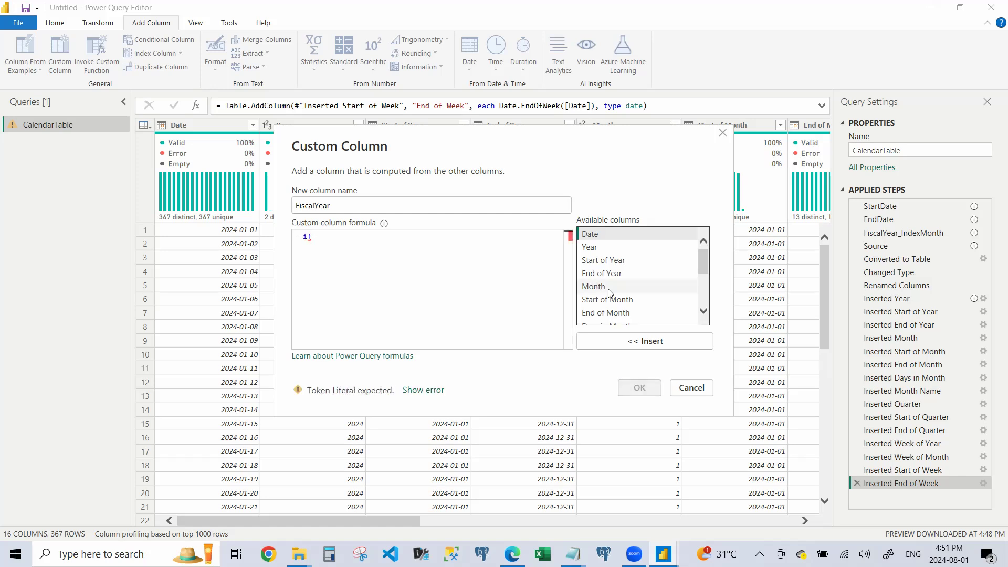
double_click(607, 288)
text(< inde)
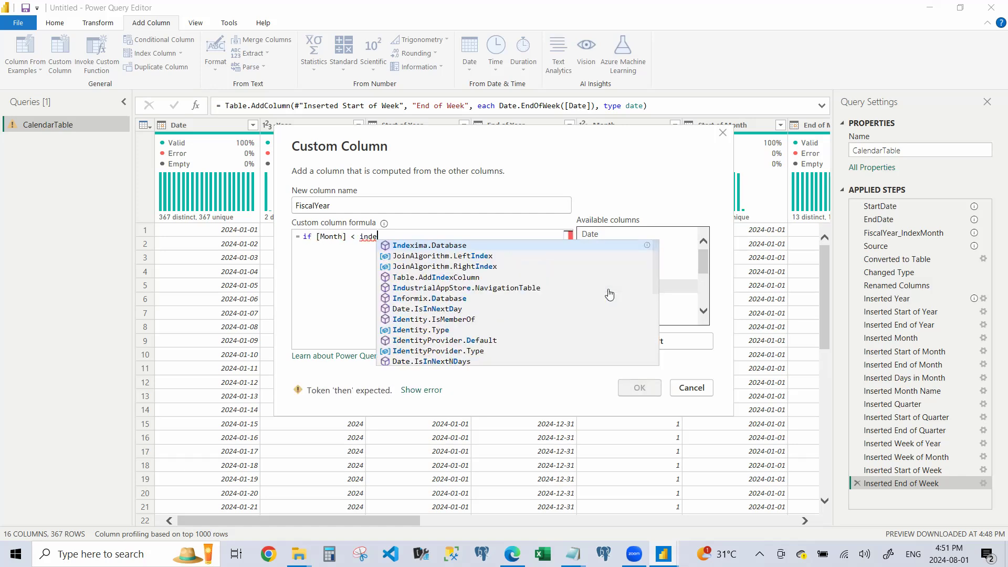
key(BackSpace)
key(BackSpace)
key(BackSpace)
key(BackSpace)
text(Fyss)
key(BackSpace)
key(BackSpace)
key(BackSpace)
text(iscalyea)
key(BackSpace)
key(BackSpace)
key(BackSpace)
text(Year)
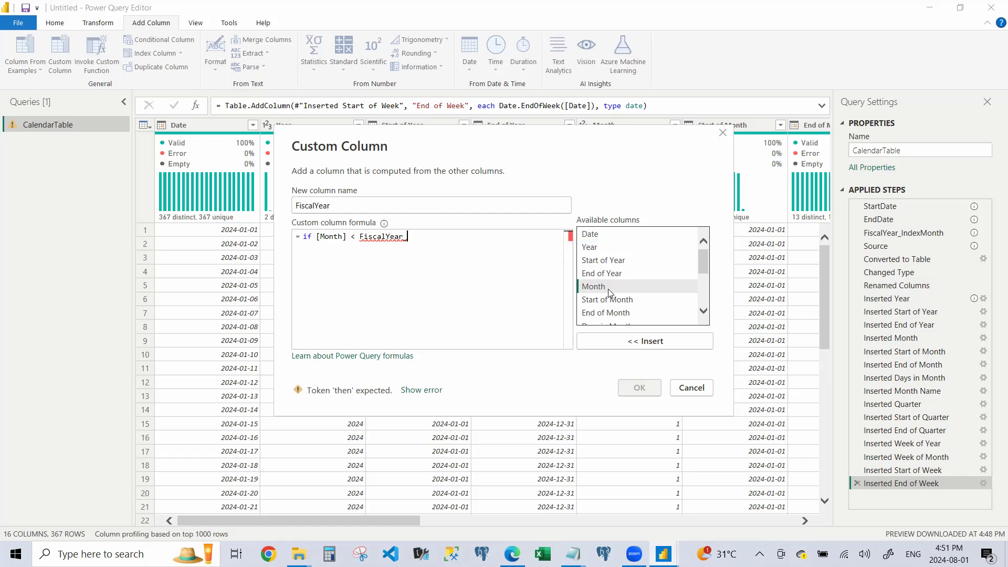
text(_Ine)
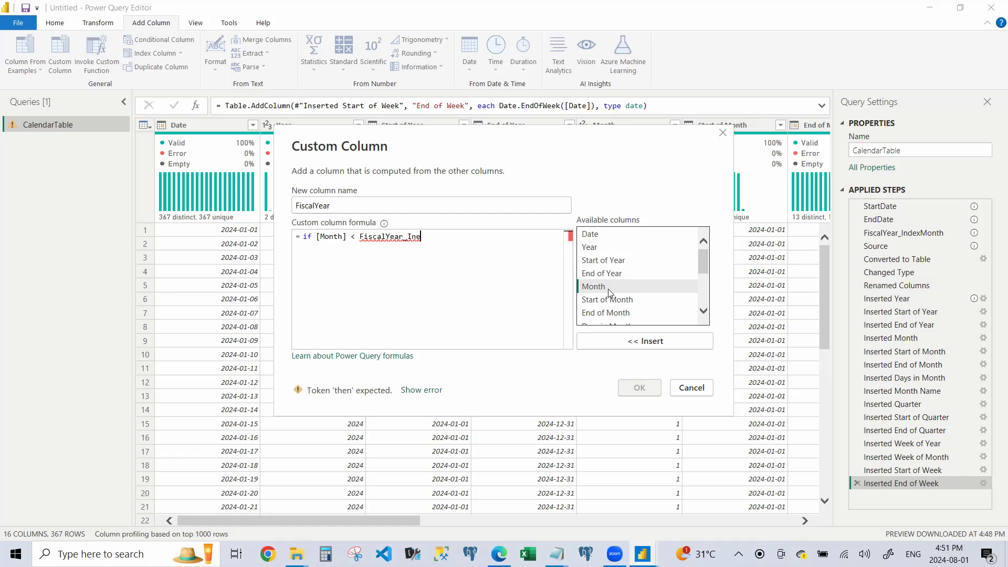
key(BackSpace)
text(dexMonth thn)
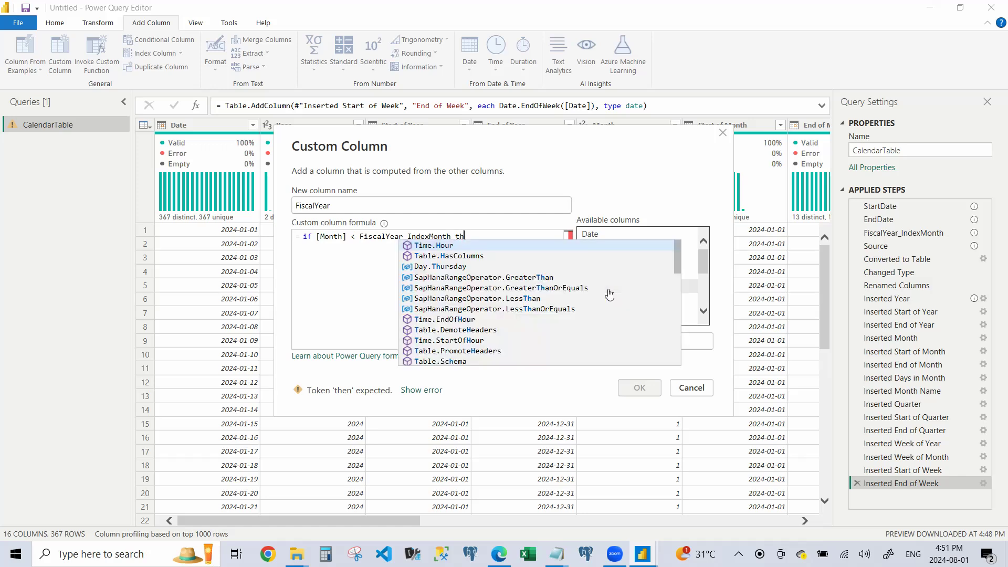
Complete the formula with then [Year] else [Year] +1 and create the FiscalYear column.
key(BackSpace)
key(BackSpace)
text(en)
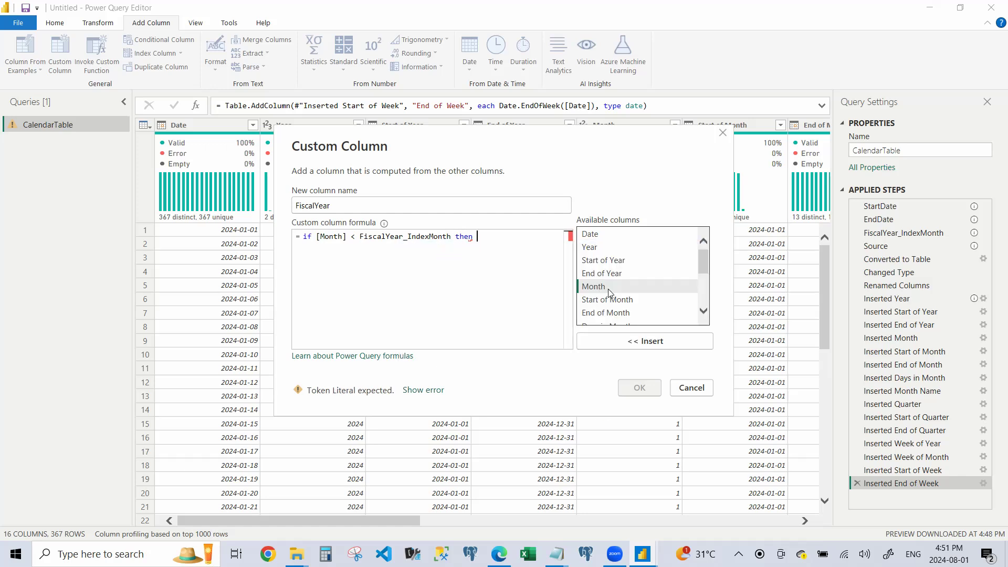
double_click(603, 248)
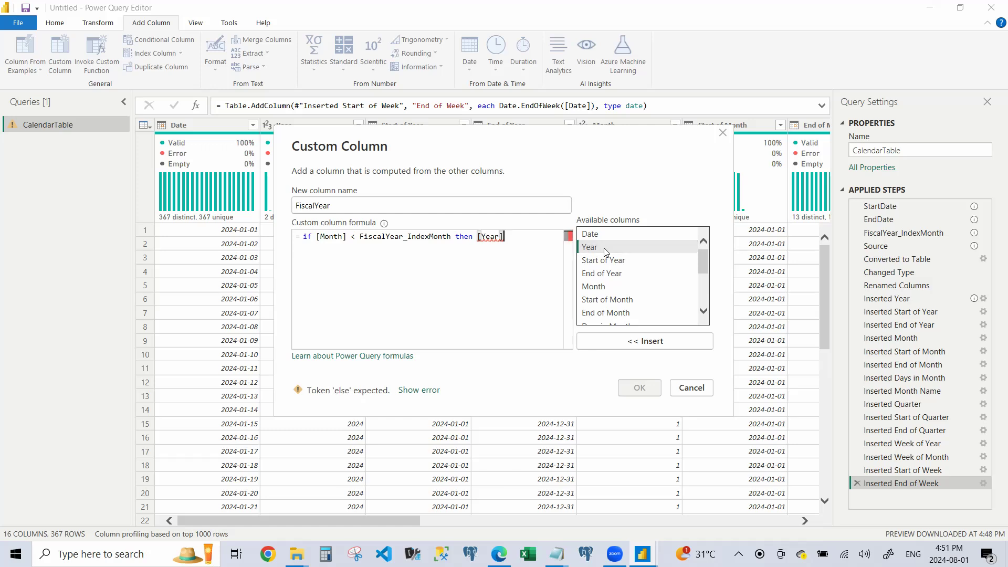
text(else)
click(592, 251)
double_click(592, 251)
text(+1)
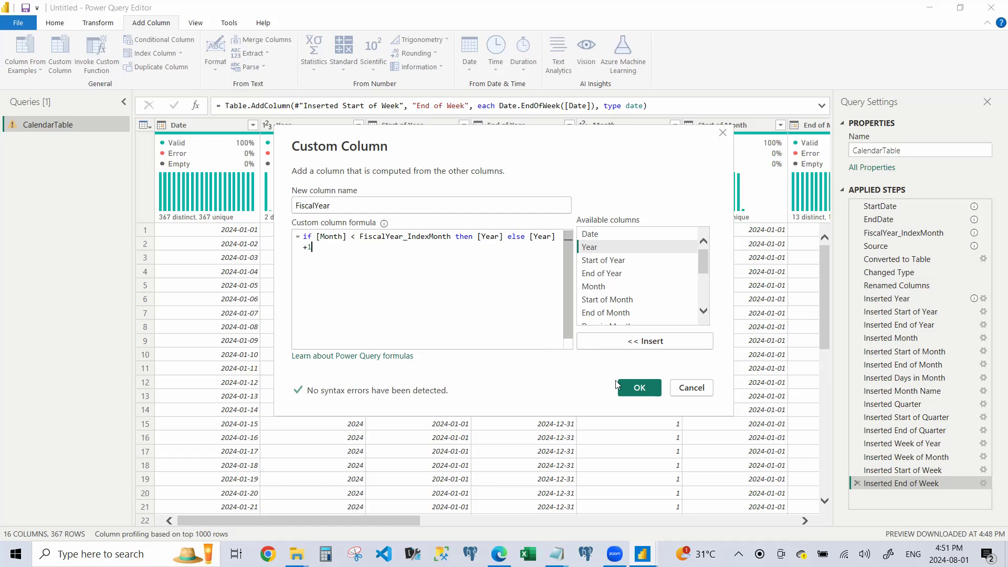
click(640, 387)
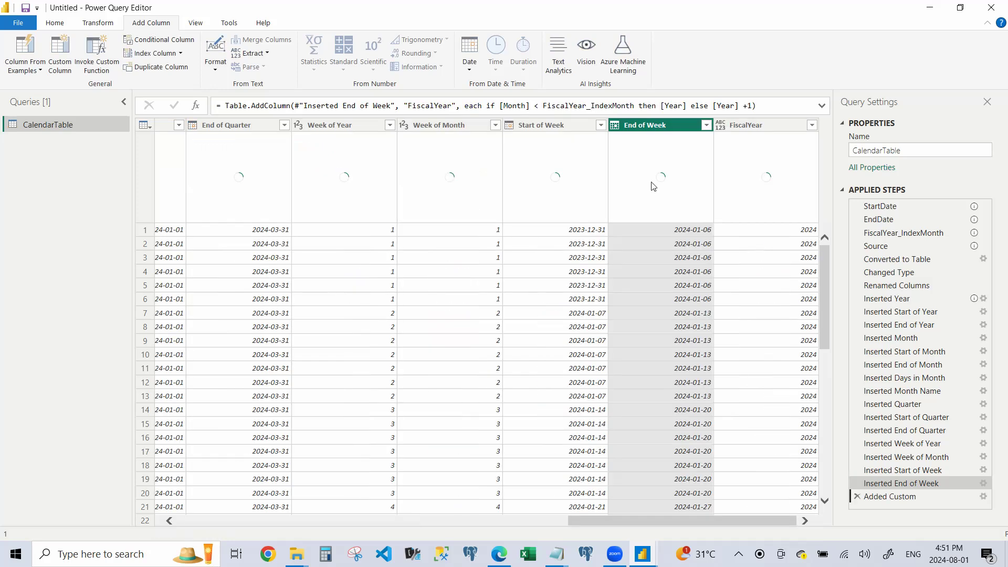
Rename the Added Custom step as FiscalYear, reusing the column name from its formula.
click(436, 106)
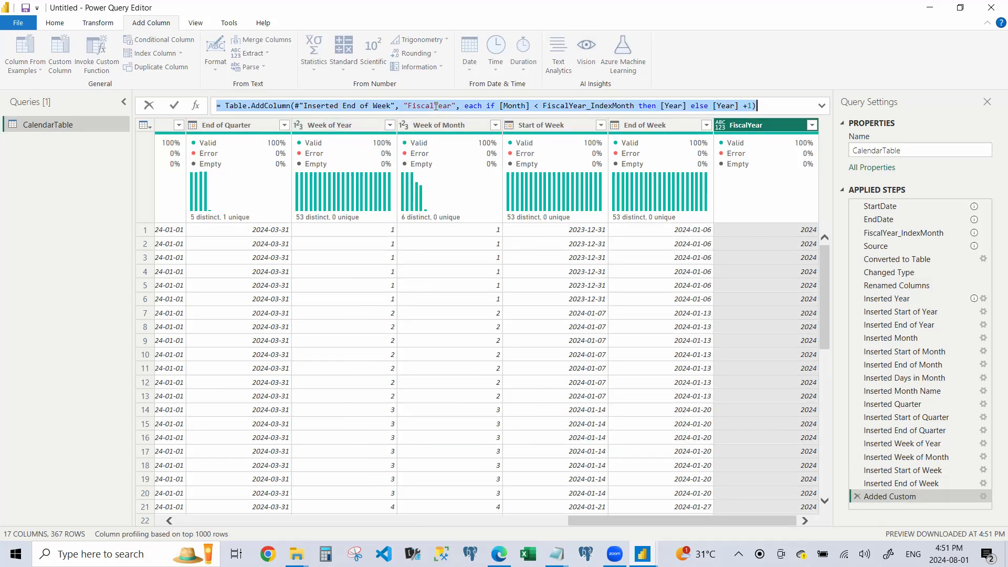
double_click(436, 106)
key(ctrl+c)
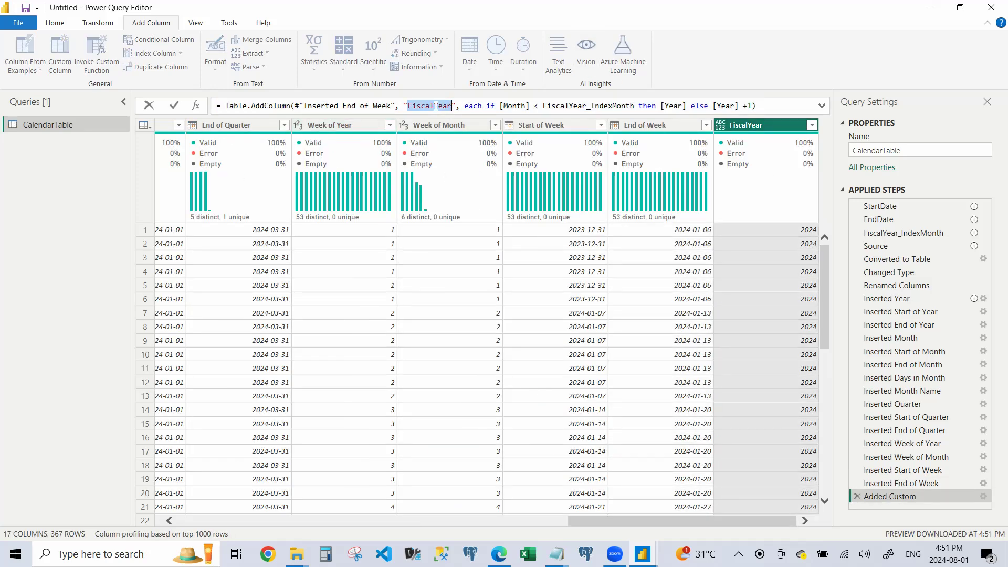
right_click(882, 501)
click(923, 397)
key(ctrl+v)
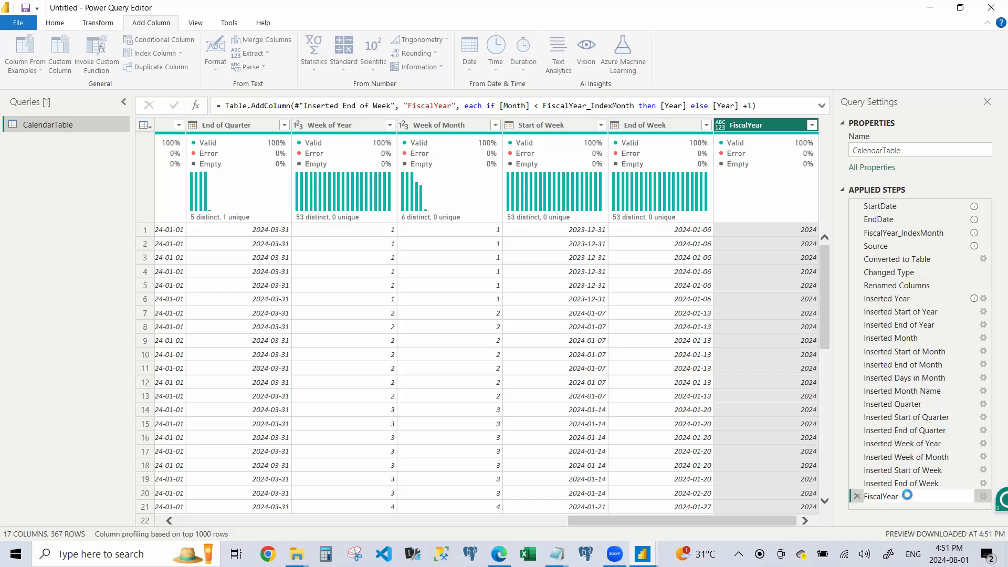
key(Return)
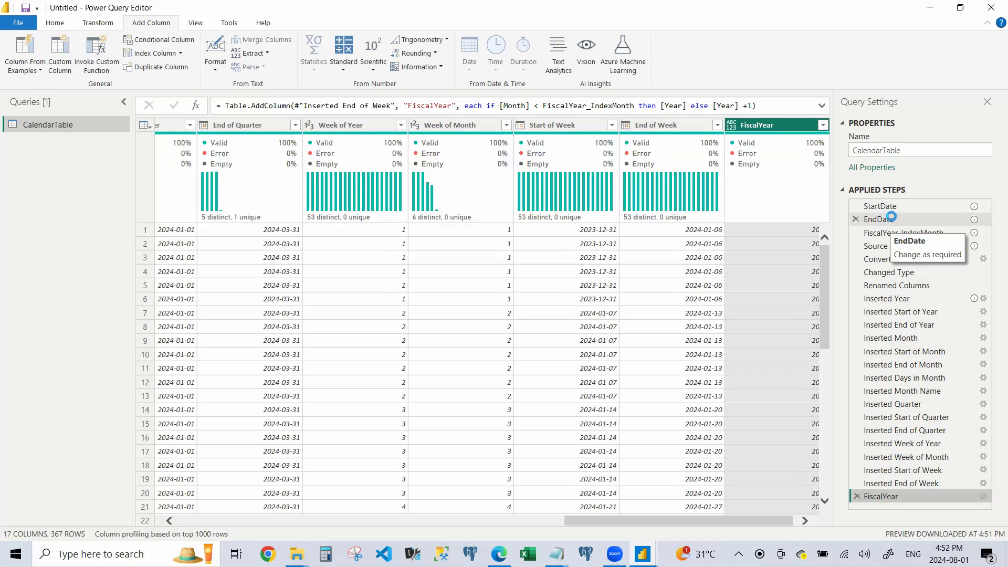
Set the EndDate step to 2027-01-01 and return to the FiscalYear step to view the FiscalYear column.
click(891, 219)
click(230, 105)
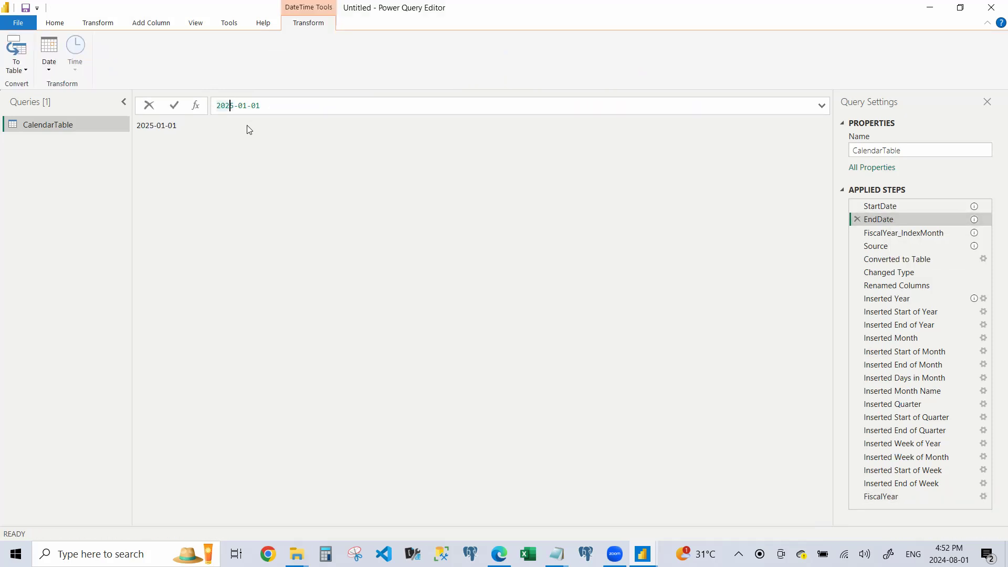
key(Delete)
text(7)
key(Return)
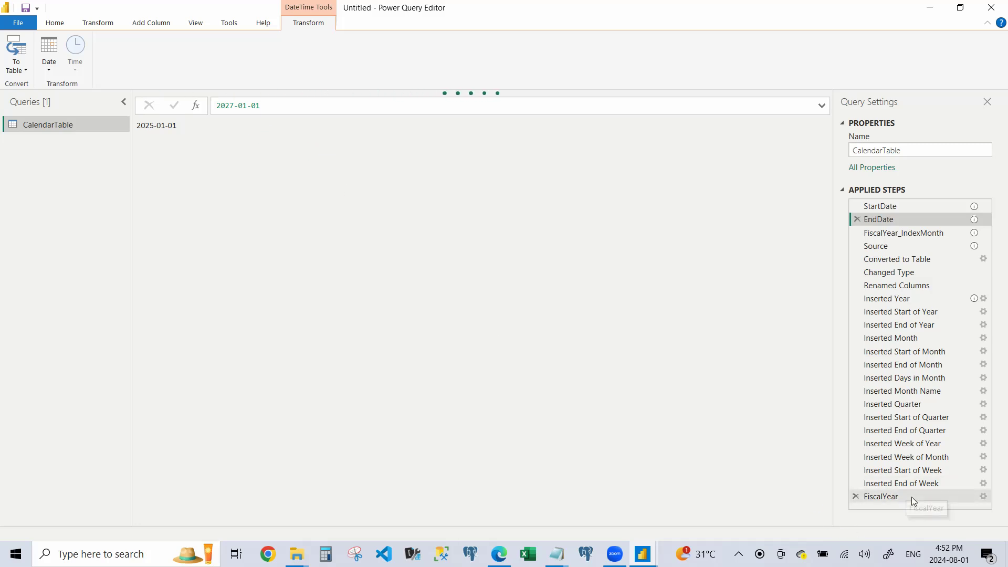
click(912, 498)
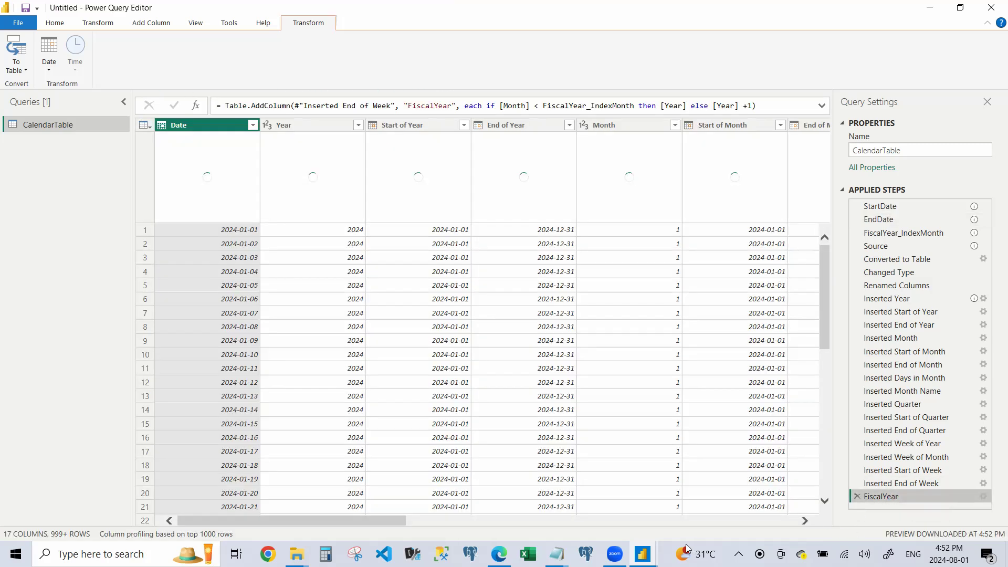
click(752, 520)
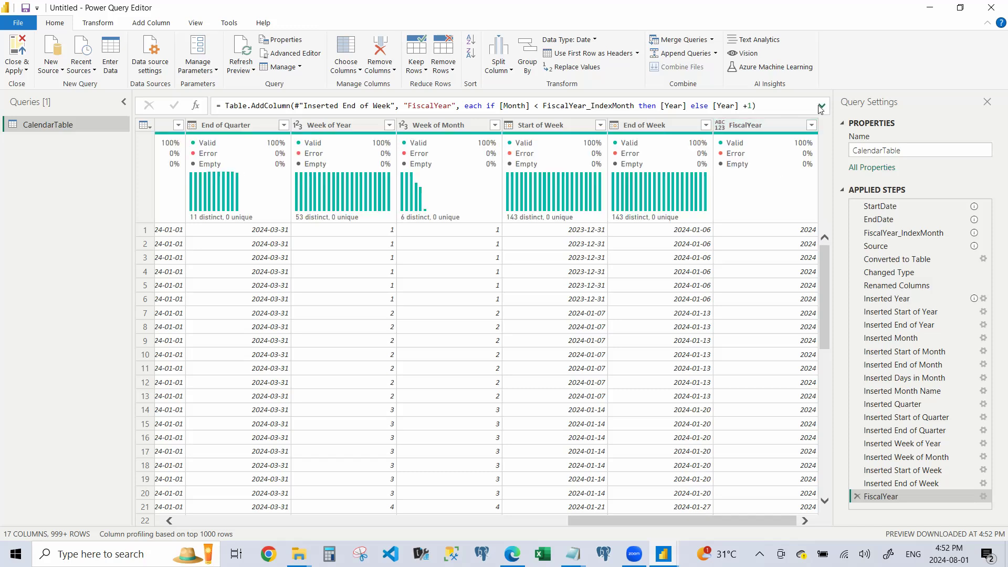
Expand the FiscalYear step's formula and begin a type argument after [Year] +1.
click(821, 106)
click(767, 108)
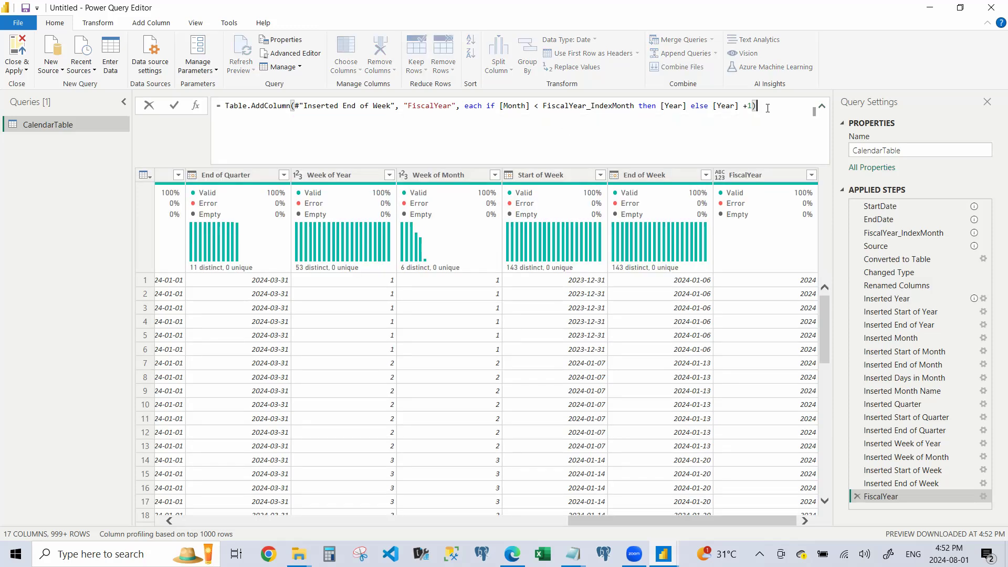
text(, type)
key(BackSpace)
key(BackSpace)
key(BackSpace)
key(BackSpace)
text(int)
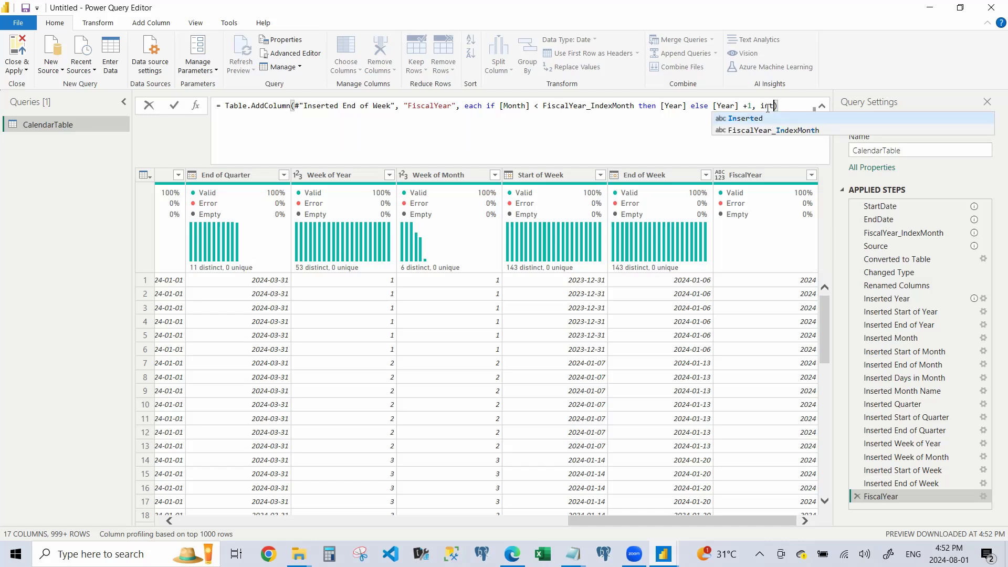
key(BackSpace)
key(BackSpace)
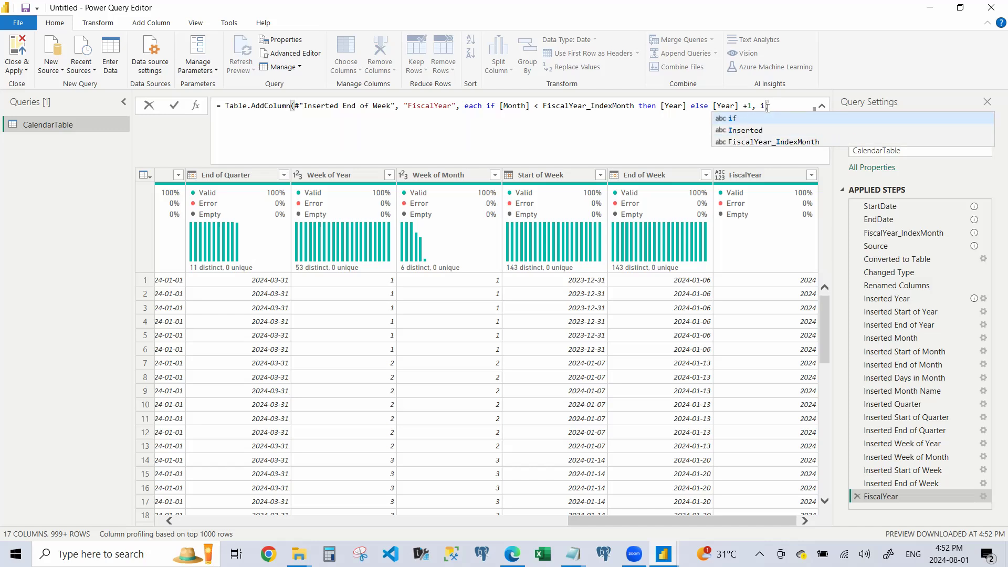
key(BackSpace)
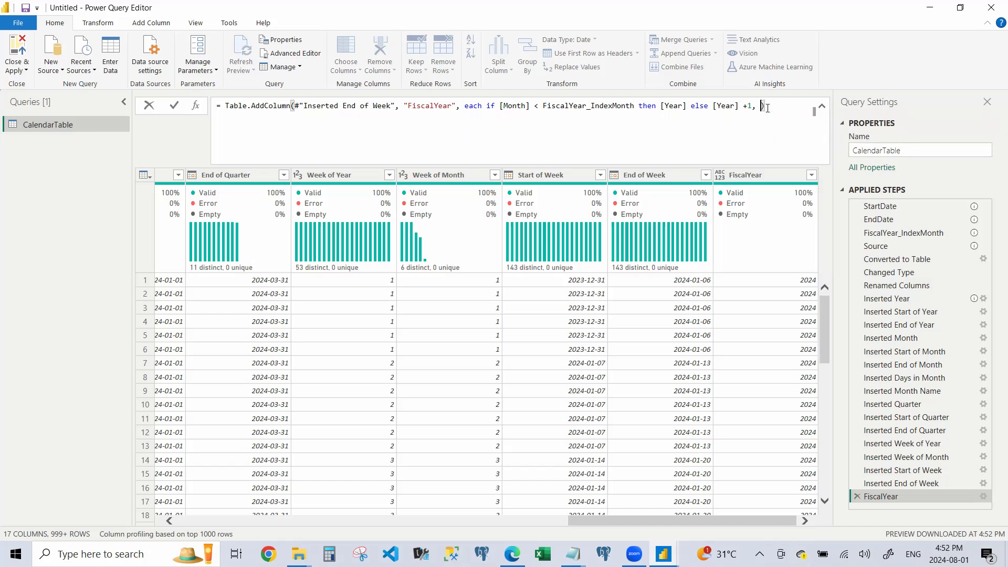
text(Insert)
key(BackSpace)
key(BackSpace)
key(BackSpace)
key(BackSpace)
key(BackSpace)
text(, Int.G)
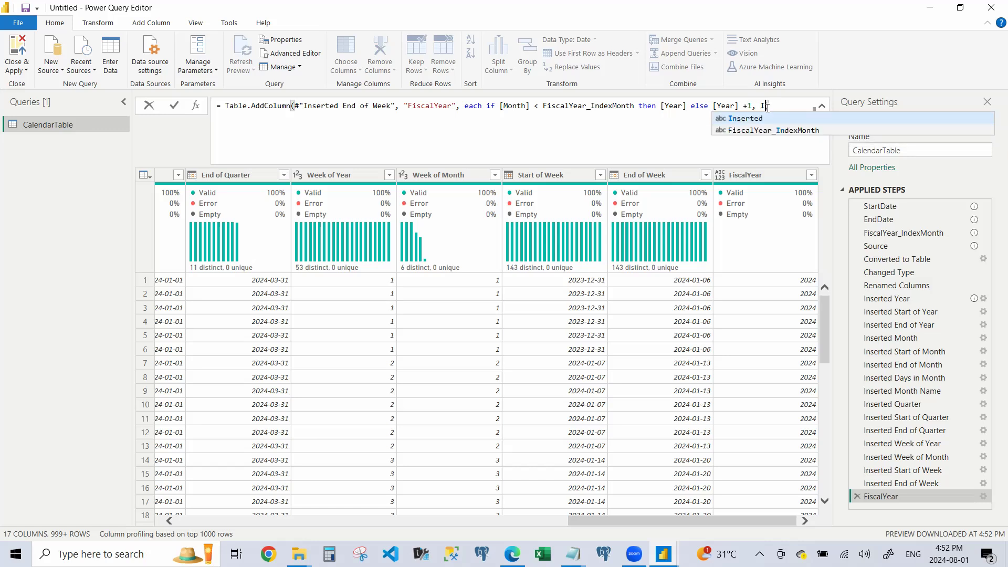
key(BackSpace)
key(BackSpace)
key(BackSpace)
Complete the FiscalYear formula with type number as the new column's data type.
text(type)
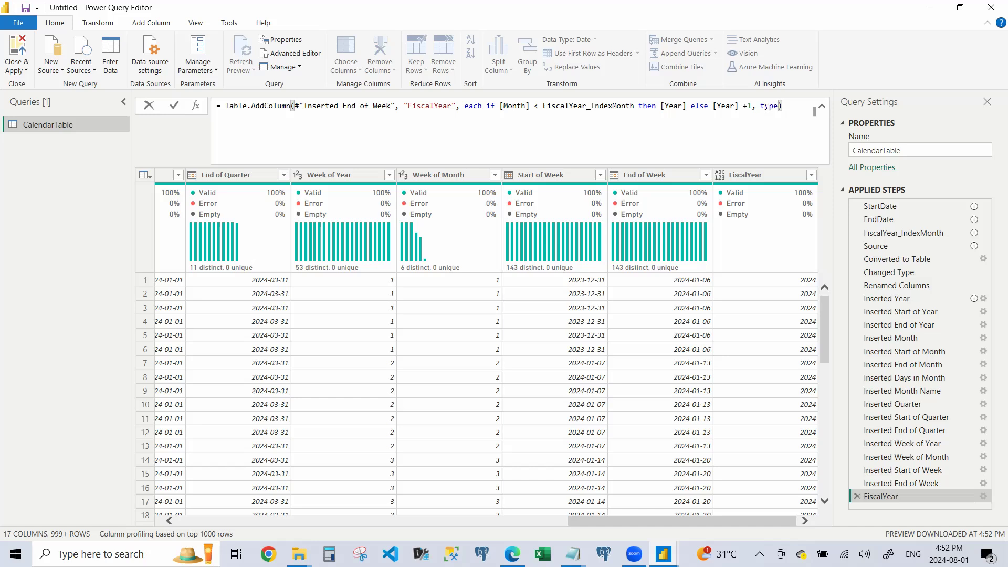
text( number)
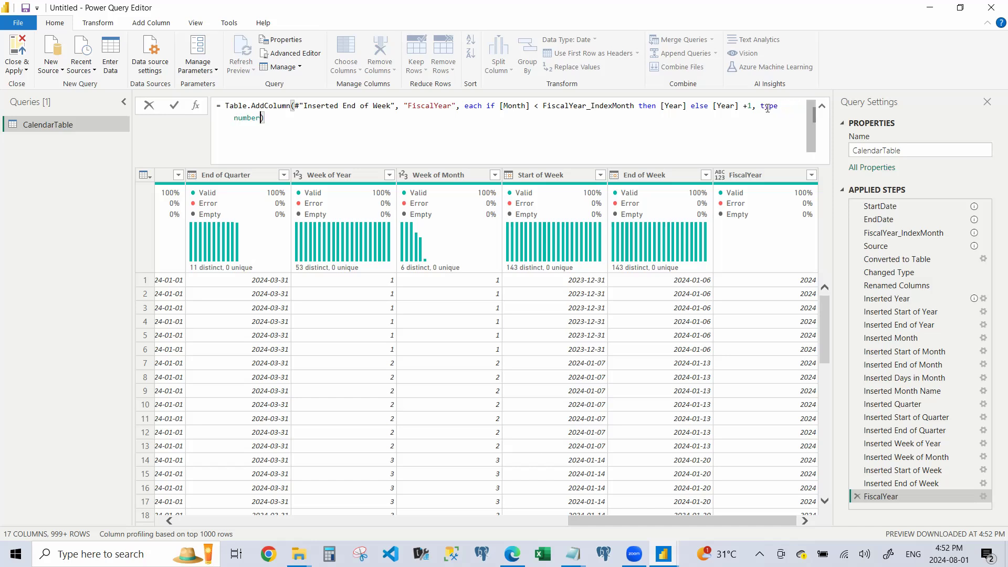
key(Return)
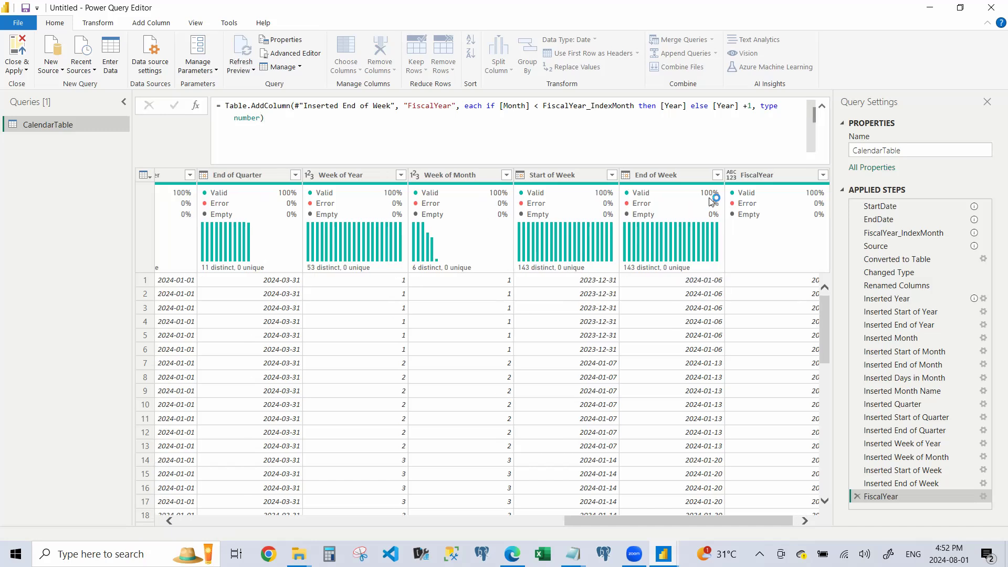
Filter the FiscalYear column to show only the rows of 2025.
drag(792, 525, 795, 525)
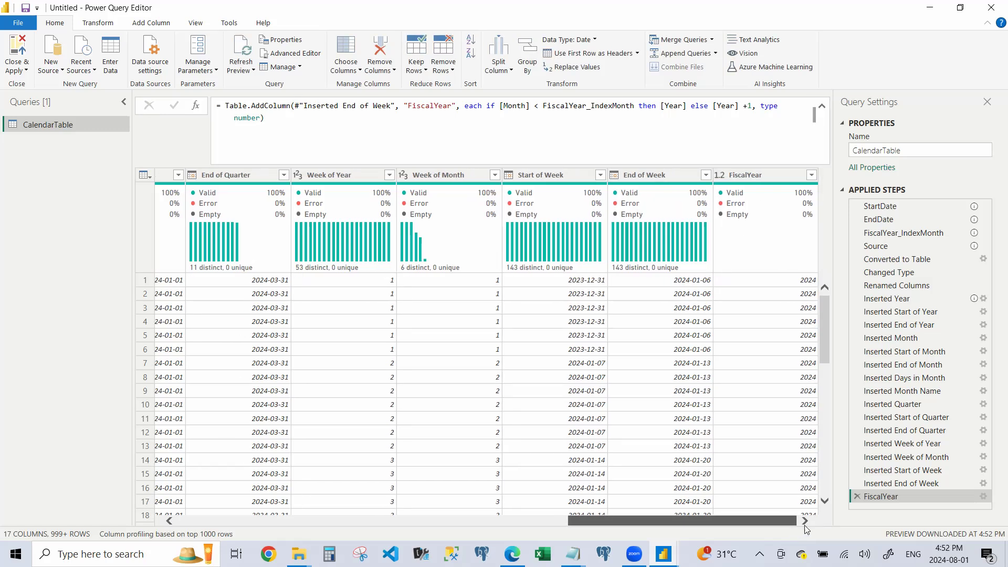
click(811, 174)
click(663, 284)
click(664, 300)
click(743, 373)
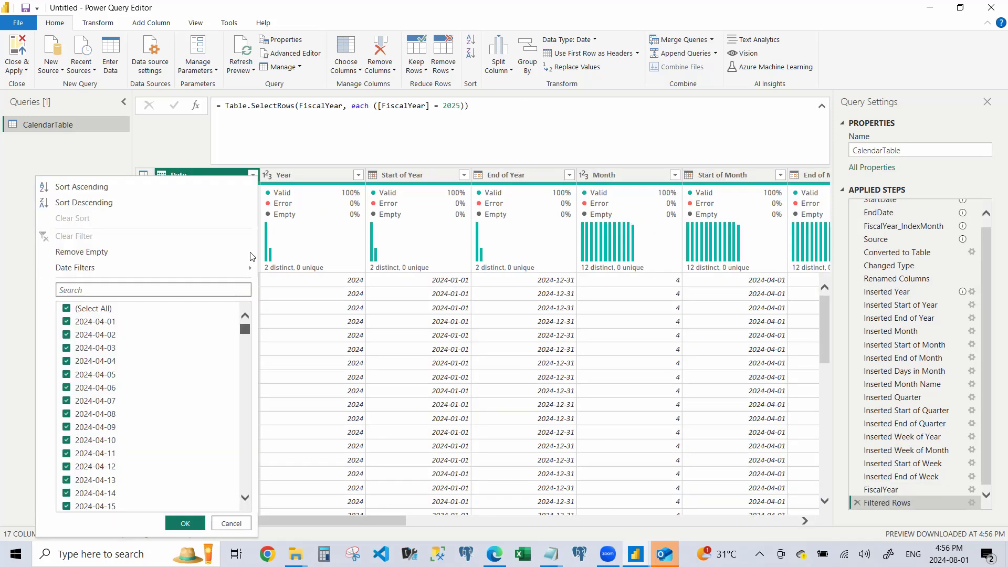
Examine the first and last dates of fiscal year 2025 in the Date column's filter list.
drag(245, 329, 244, 494)
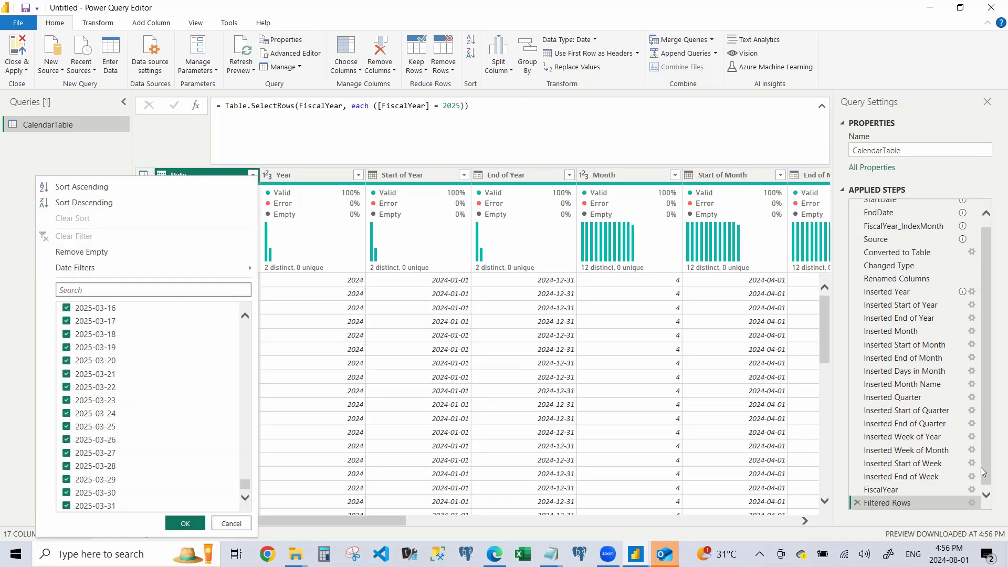
click(880, 514)
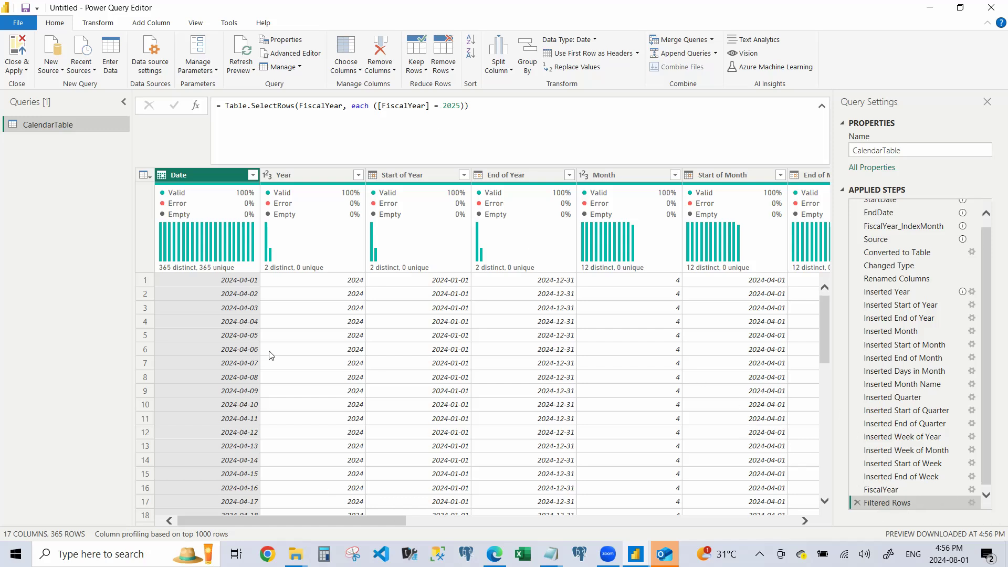
click(253, 175)
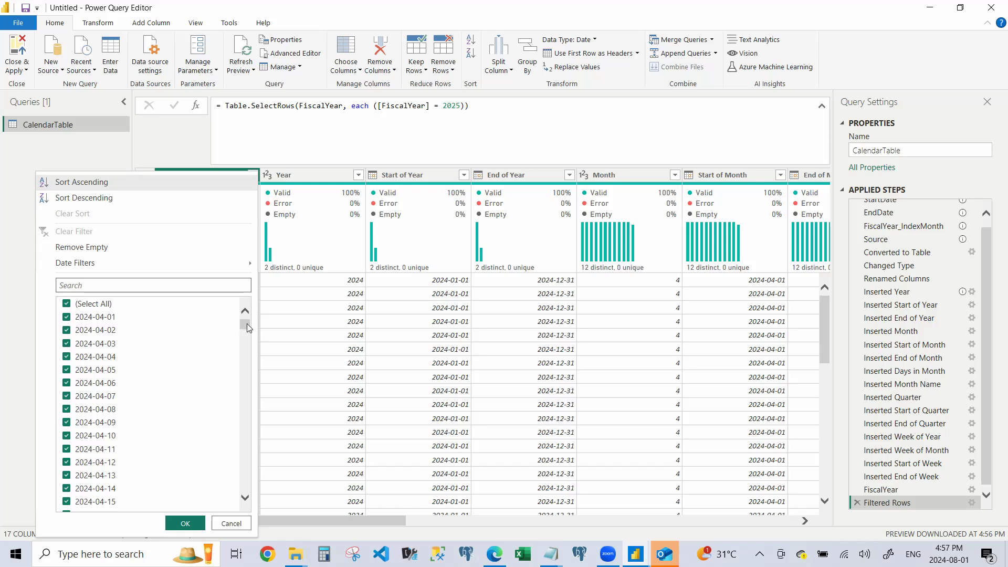
drag(246, 325, 244, 483)
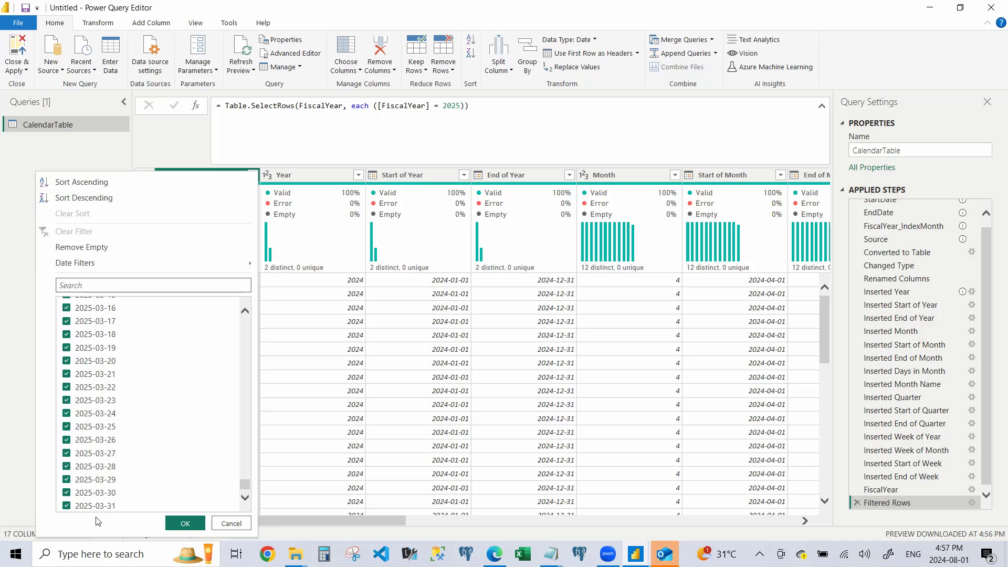
Set the fiscal year in the Filtered Rows formula to 2026.
click(458, 107)
double_click(457, 114)
text(6)
key(Return)
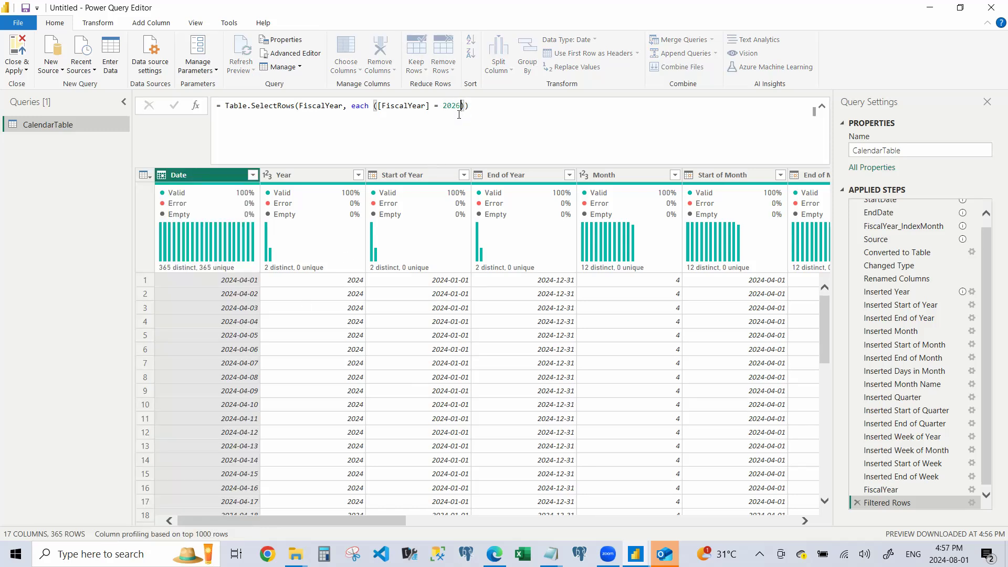
click(253, 175)
click(79, 175)
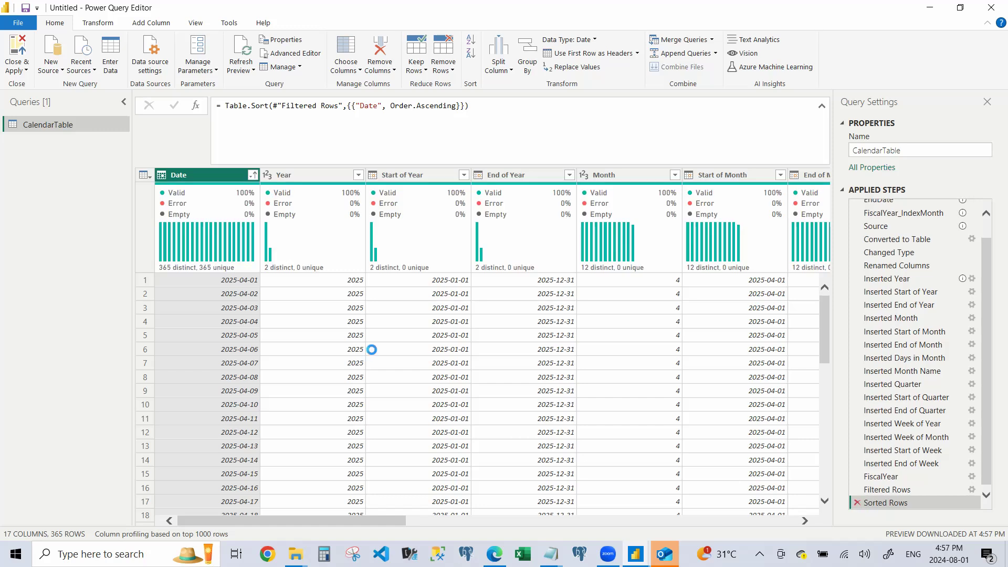
click(857, 504)
Check the date range of fiscal year 2026 in the Date column's filter list and remove the Filtered Rows step.
click(252, 175)
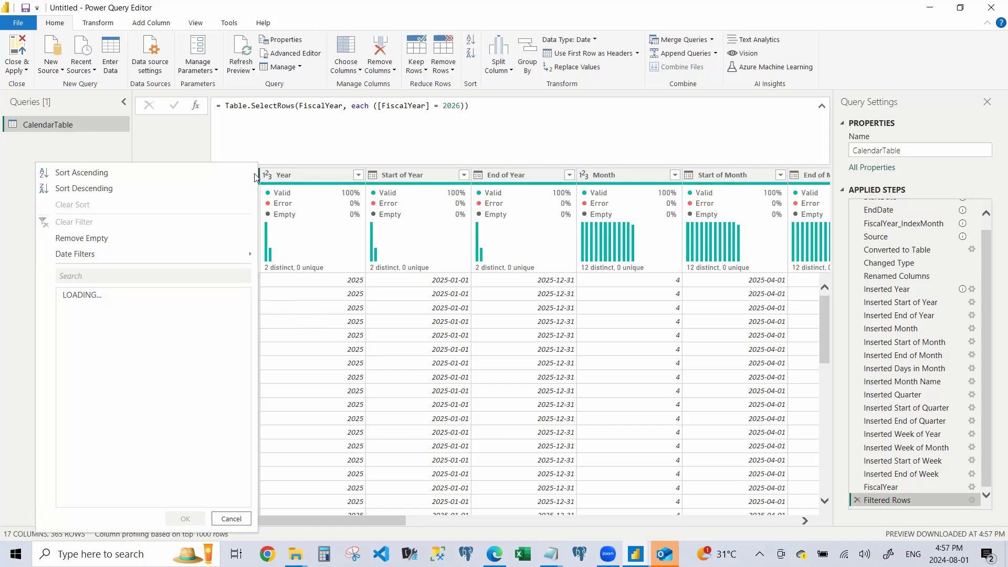
drag(247, 312, 245, 517)
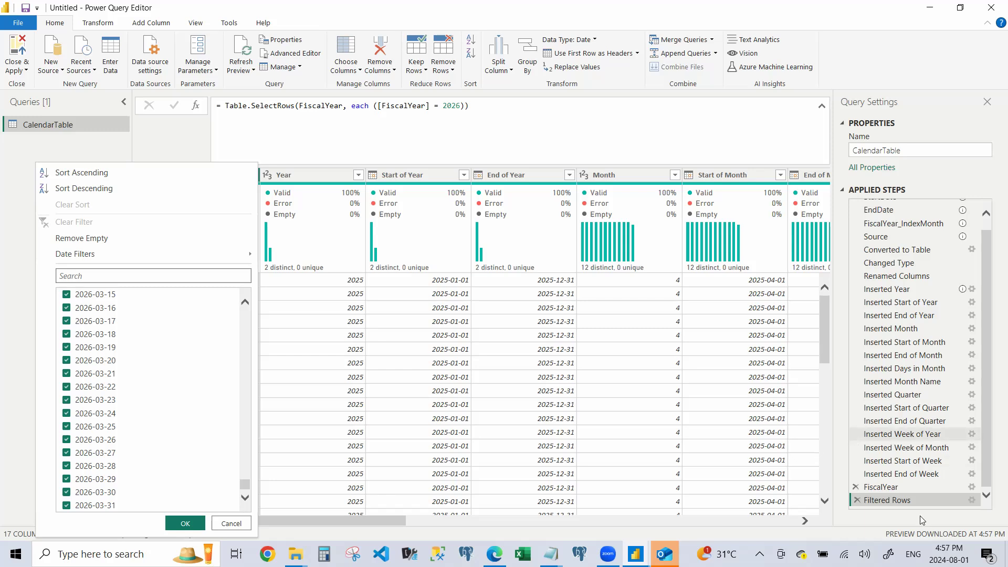
click(900, 514)
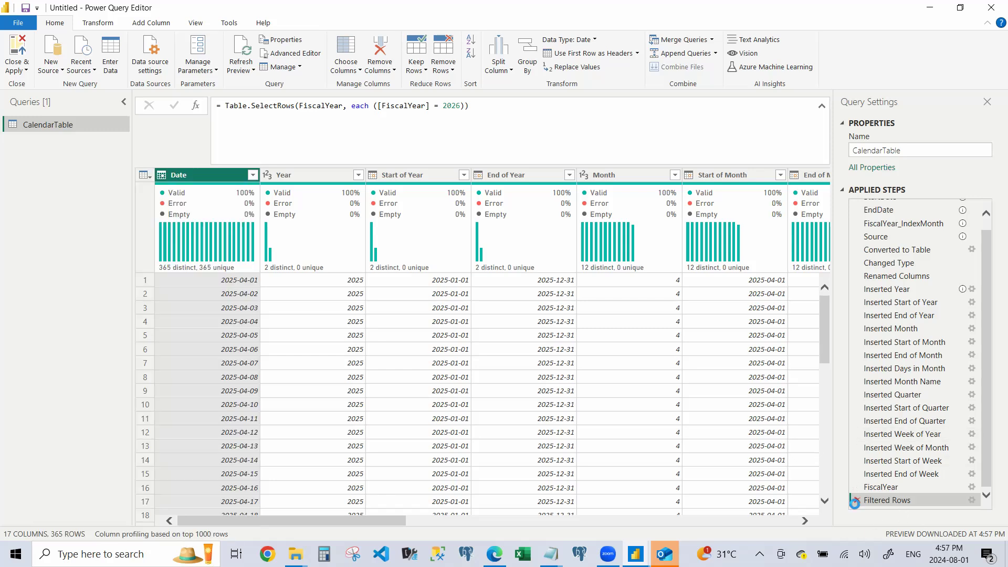
click(856, 500)
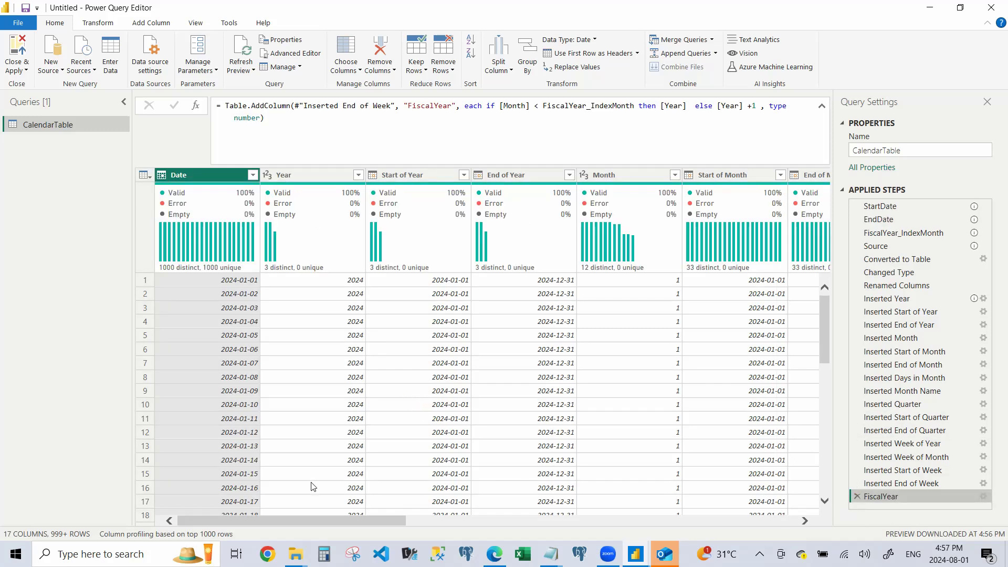
drag(331, 521, 21, 548)
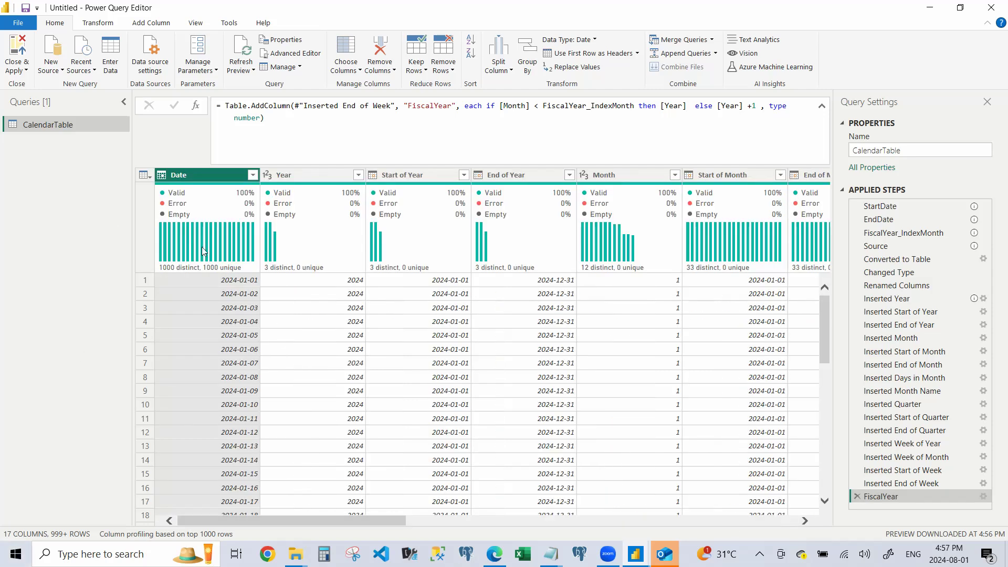
Start a new custom column and name it FiscalMonthNumber.
click(163, 25)
click(68, 67)
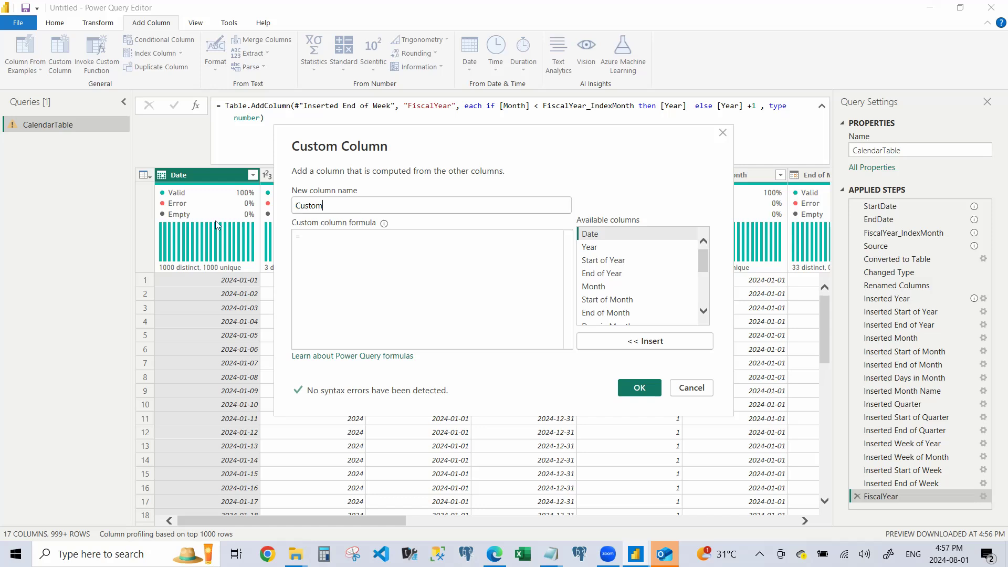
text(Fis)
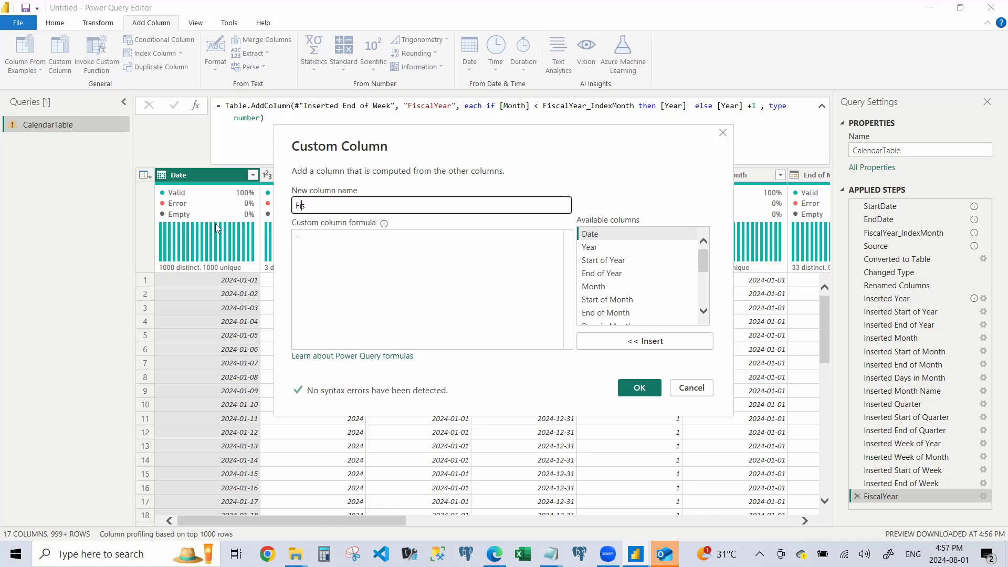
text(calQuarterNumber)
key(Tab)
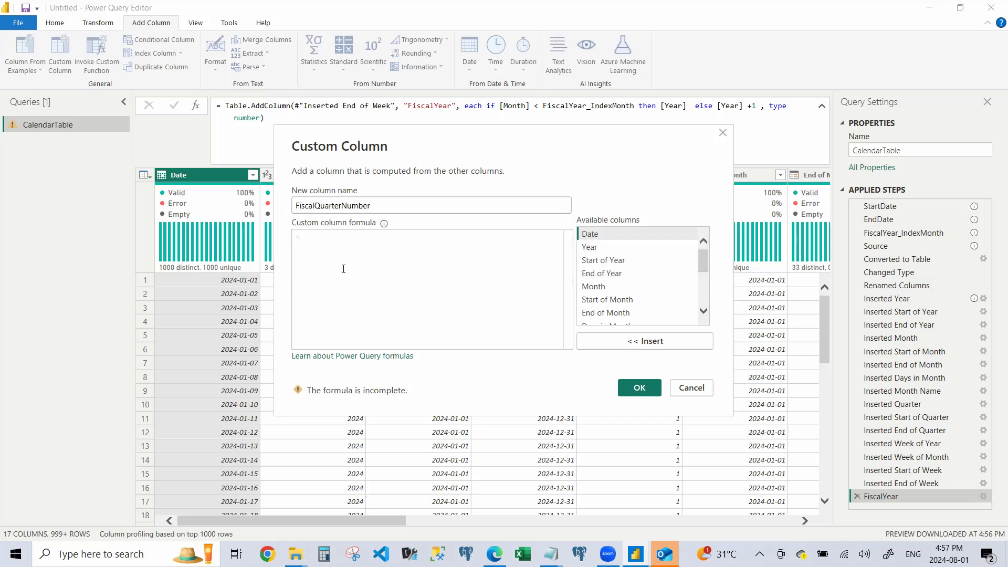
drag(314, 206, 403, 200)
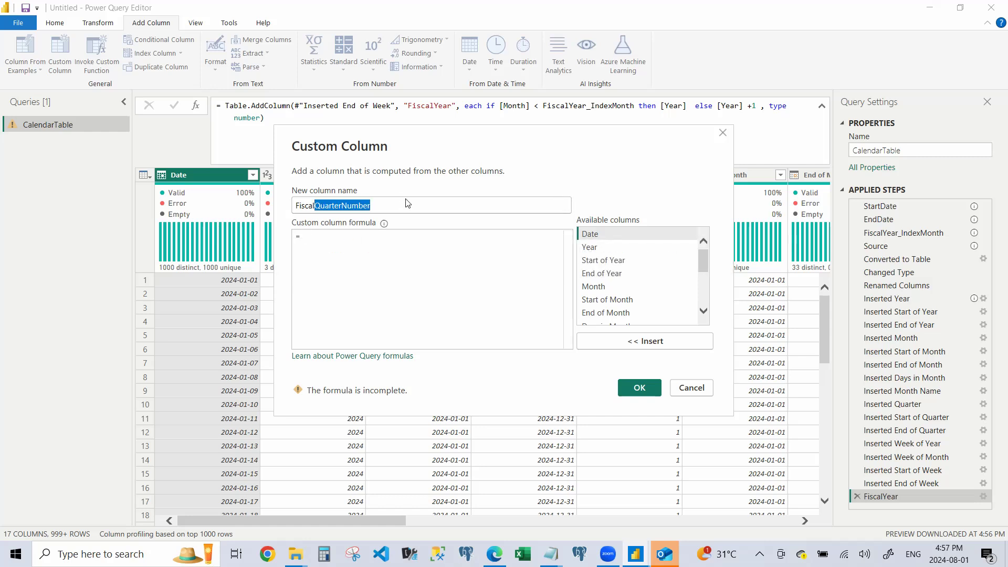
text(MonthNUmber)
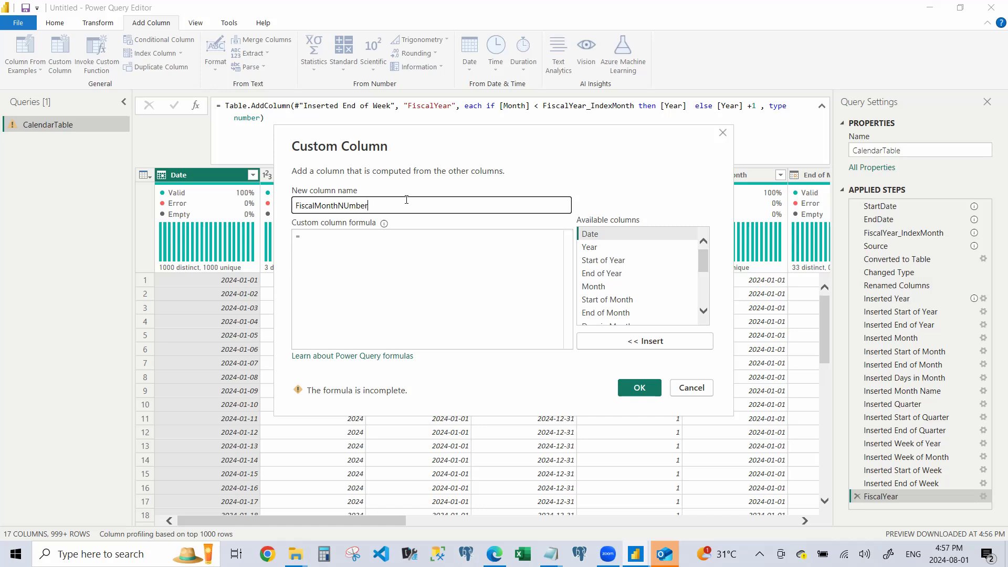
text(umber)
Begin the FiscalMonthNumber formula with the condition if [Month] > FiscalYear_IndexMonth.
click(416, 275)
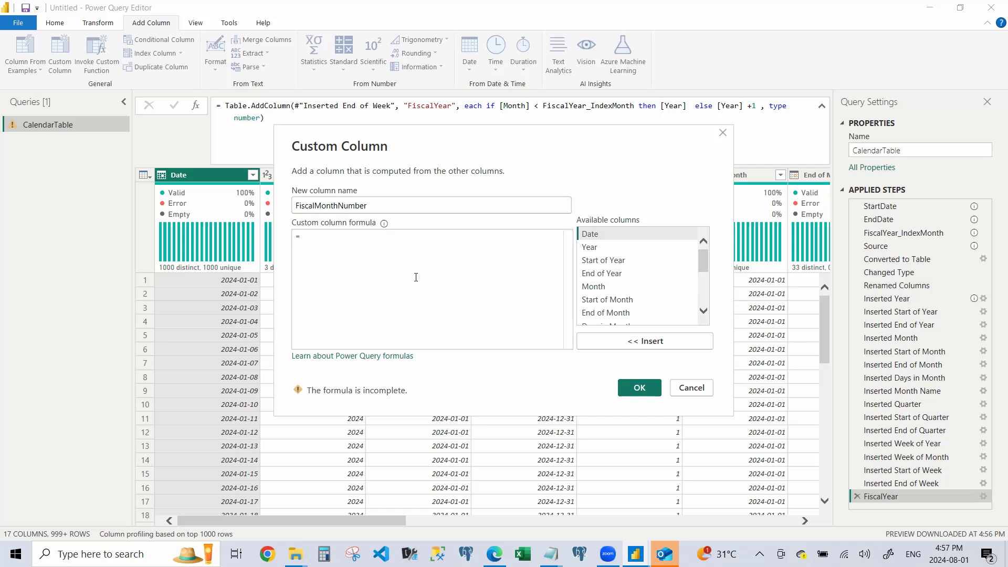
text(if)
double_click(637, 287)
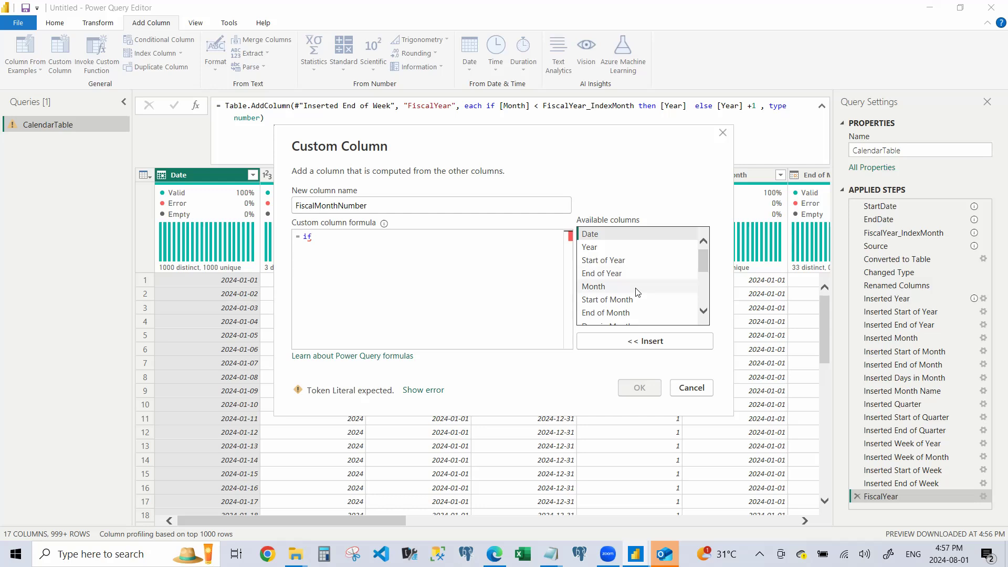
text(>)
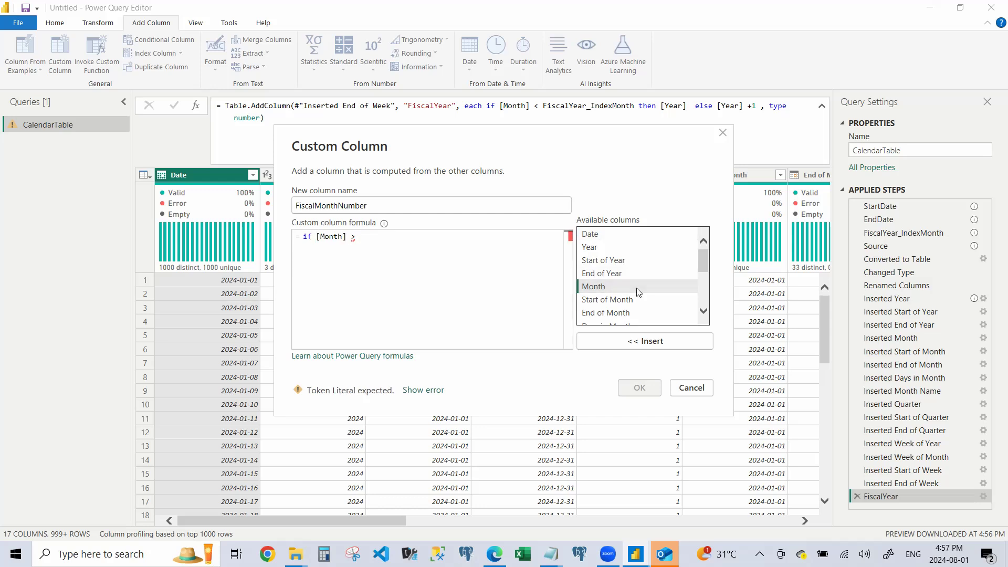
text( Fisca)
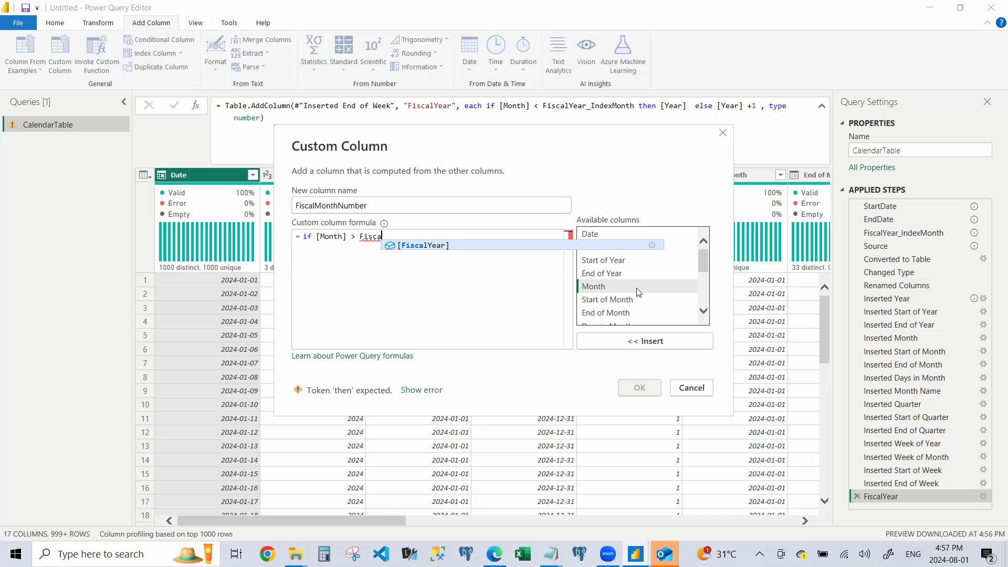
text(lYear)
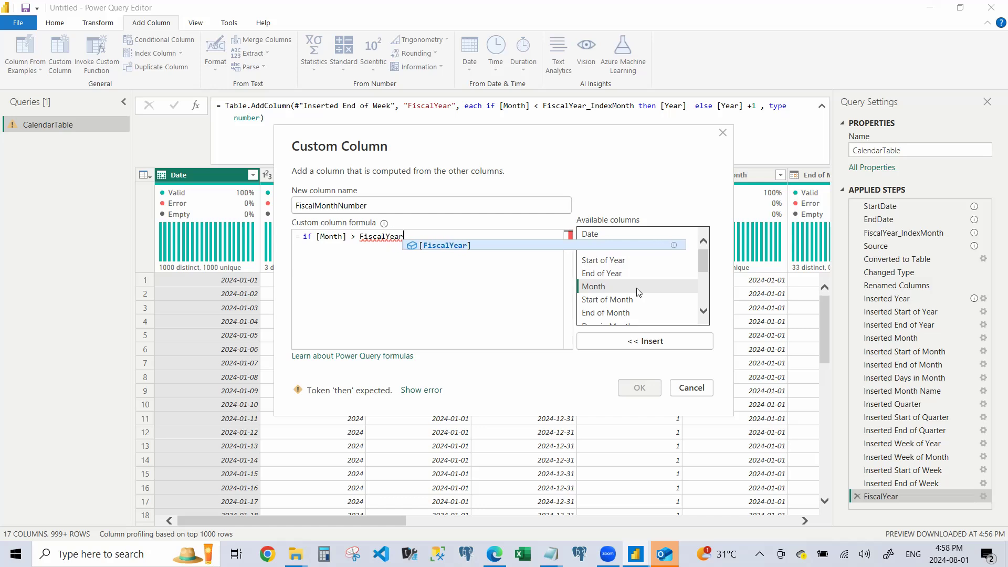
text(_IndexMonth)
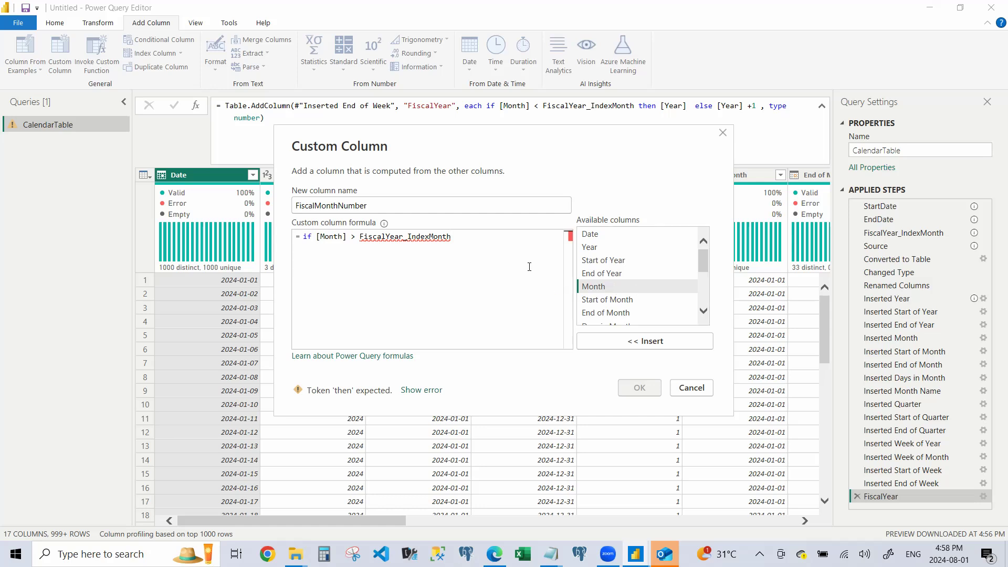
Extend the FiscalMonthNumber formula after the condition with then [Month] - FiscalYear_IndexMonth else.
drag(355, 242, 317, 236)
key(ctrl+c)
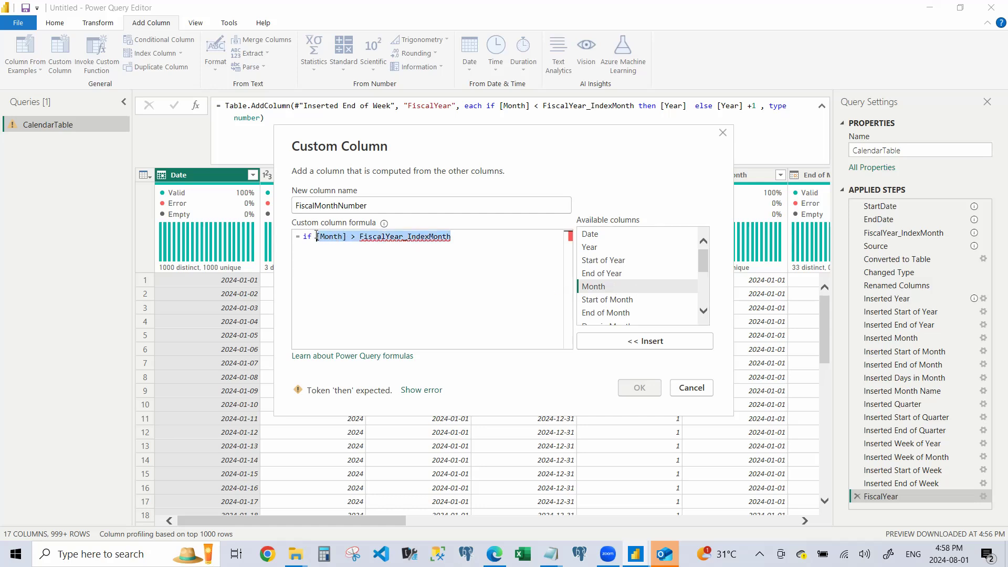
click(460, 236)
text(then)
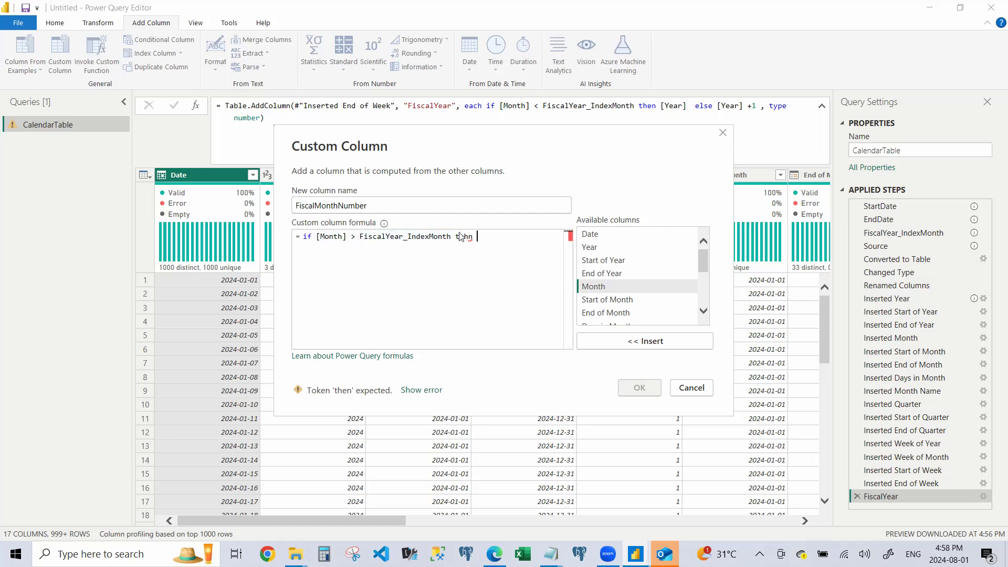
key(ctrl+v)
click(524, 240)
key(BackSpace)
text(-)
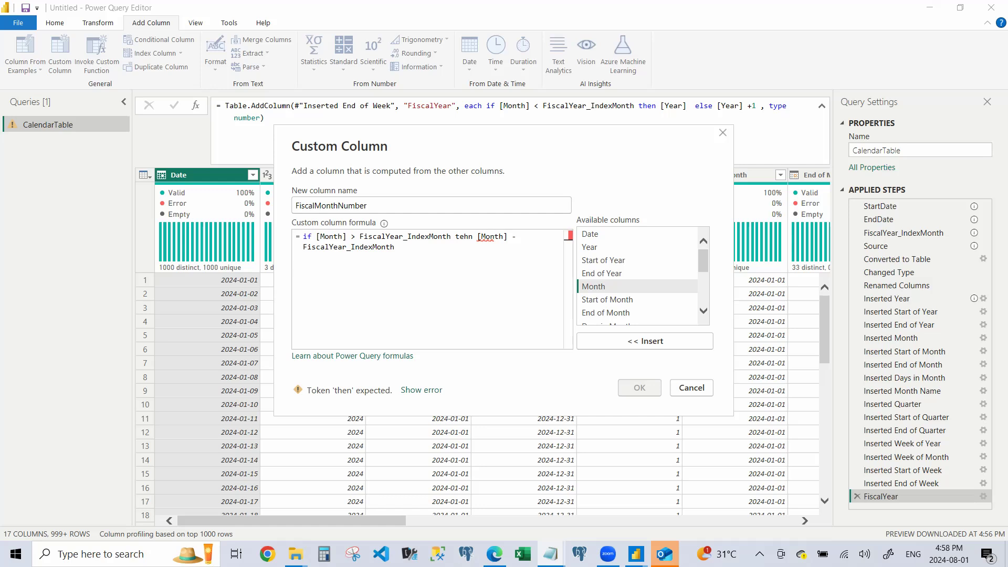
click(509, 266)
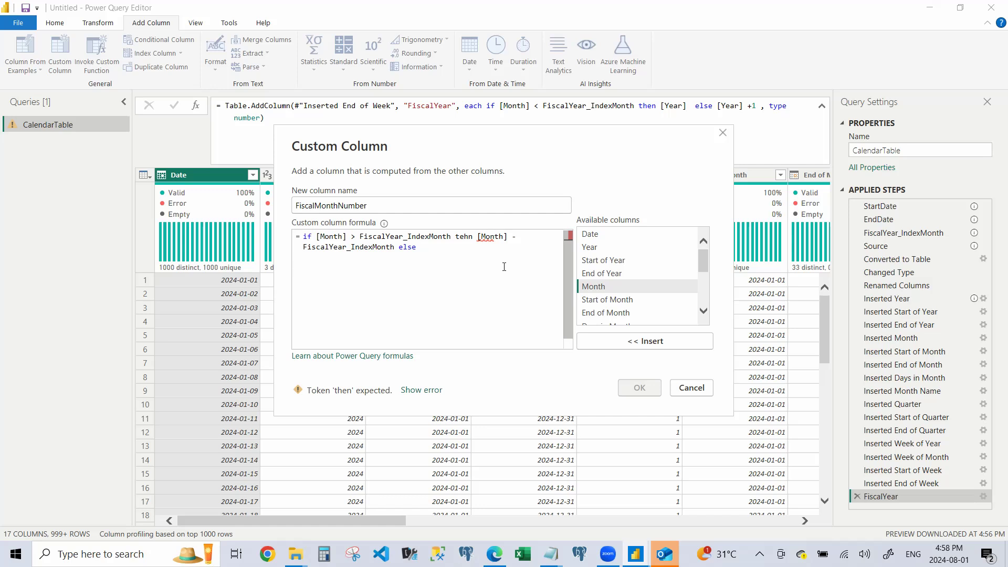
double_click(464, 236)
text(then)
Reuse the expression [Month] - FiscalYear_IndexMonth as the else branch of the FiscalMonthNumber formula.
key(ctrl+shift+Right)
key(ctrl+shift+Right)
key(ctrl+shift+Right)
key(ctrl+shift+Right)
key(ctrl+shift+Right)
key(ctrl+c)
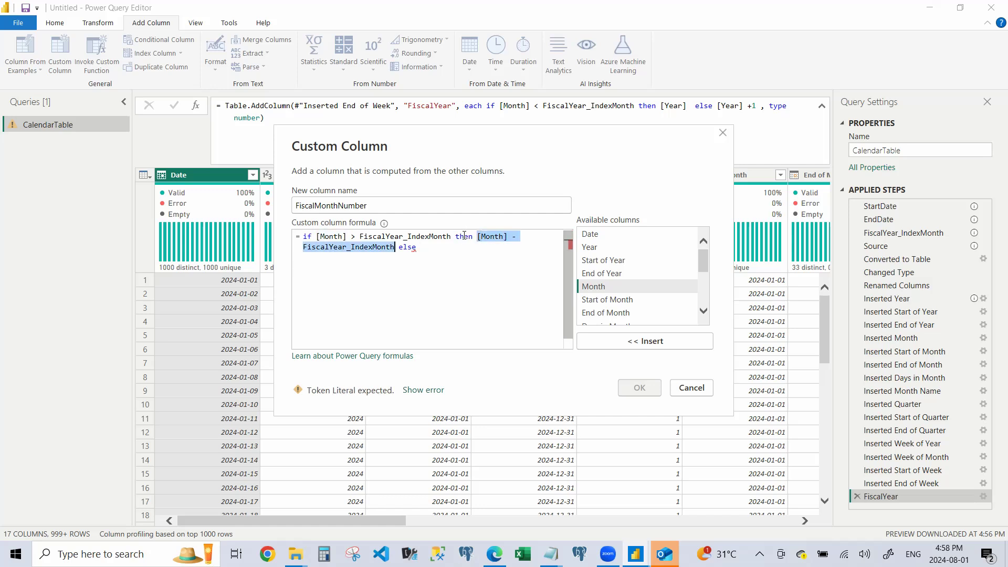
click(432, 242)
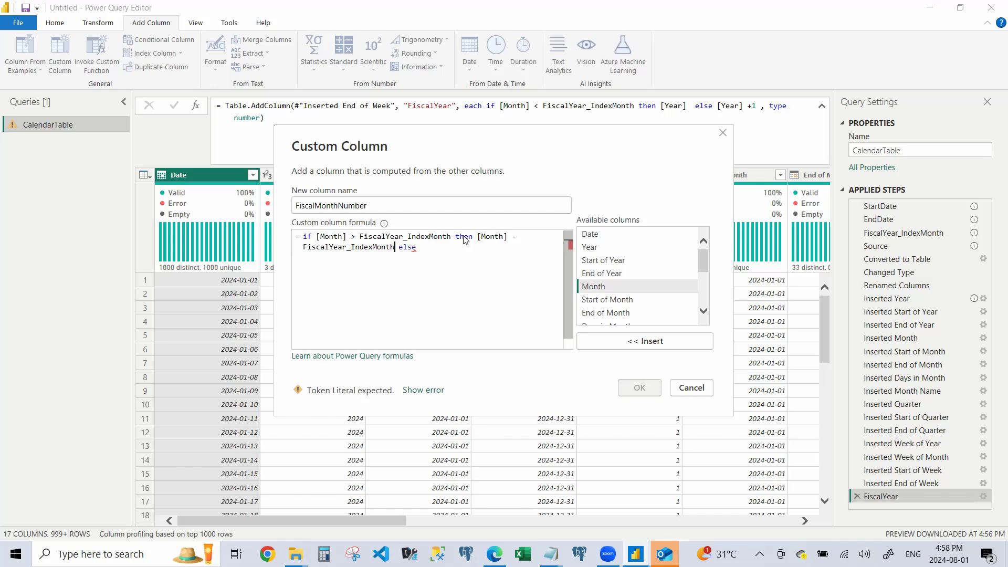
key(BackSpace)
key(Down)
key(ctrl+v)
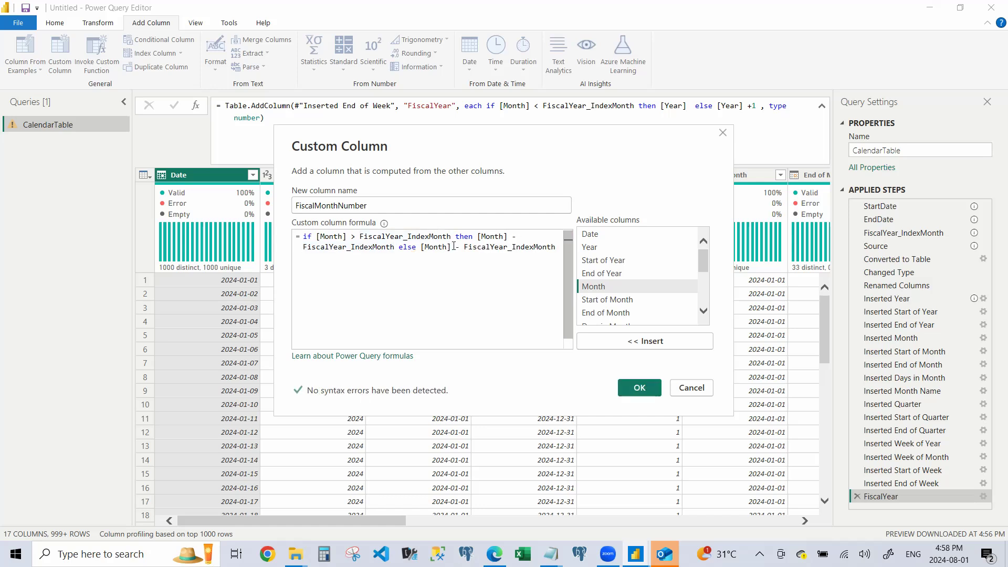
Change the else branch to [Month] -(12+ FiscalYear_IndexMonth) and create the FiscalMonthNumber column.
text(12+)
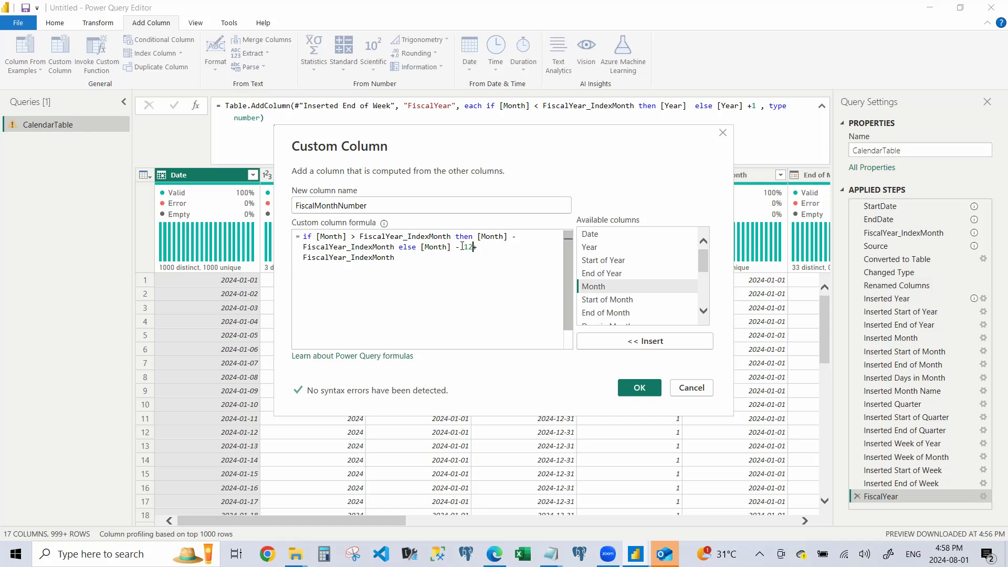
key(Left)
key(Left)
key(Left)
key(Left)
key(Left)
key(Left)
key(Left)
key(Left)
key(Left)
text(()
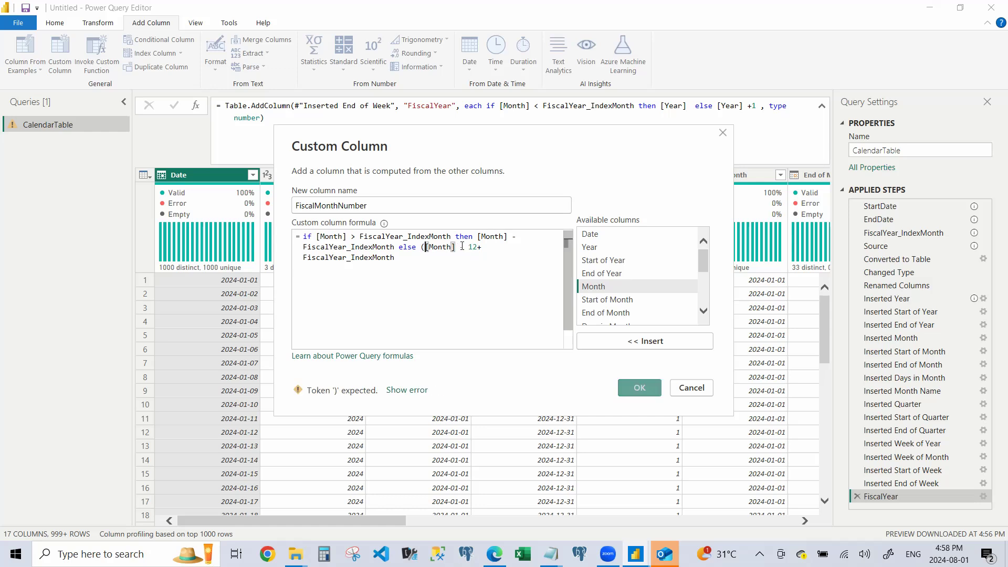
key(BackSpace)
key(Right)
key(Right)
key(Right)
key(Right)
key(Right)
key(Right)
click(462, 247)
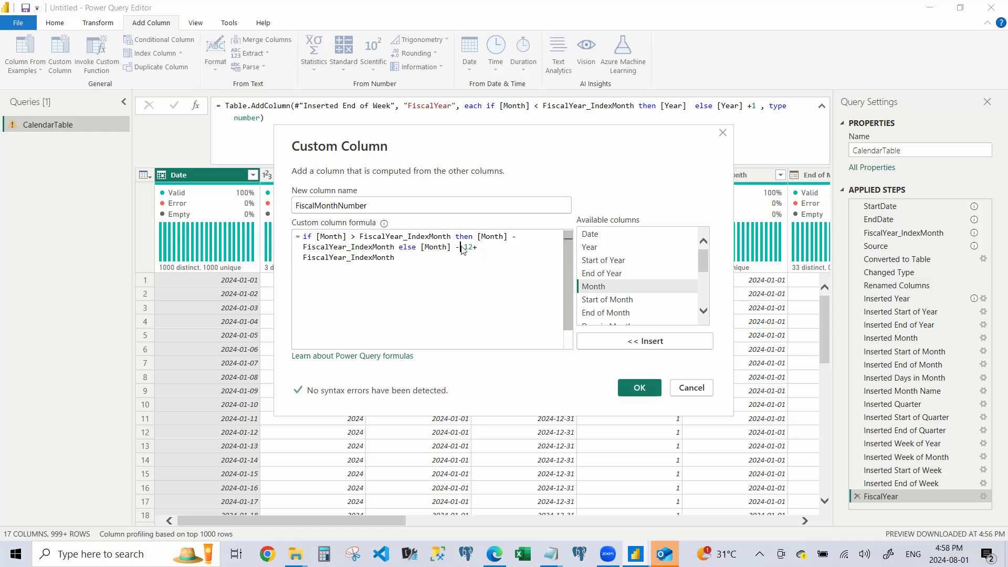
text(()
key(ctrl+End)
text())
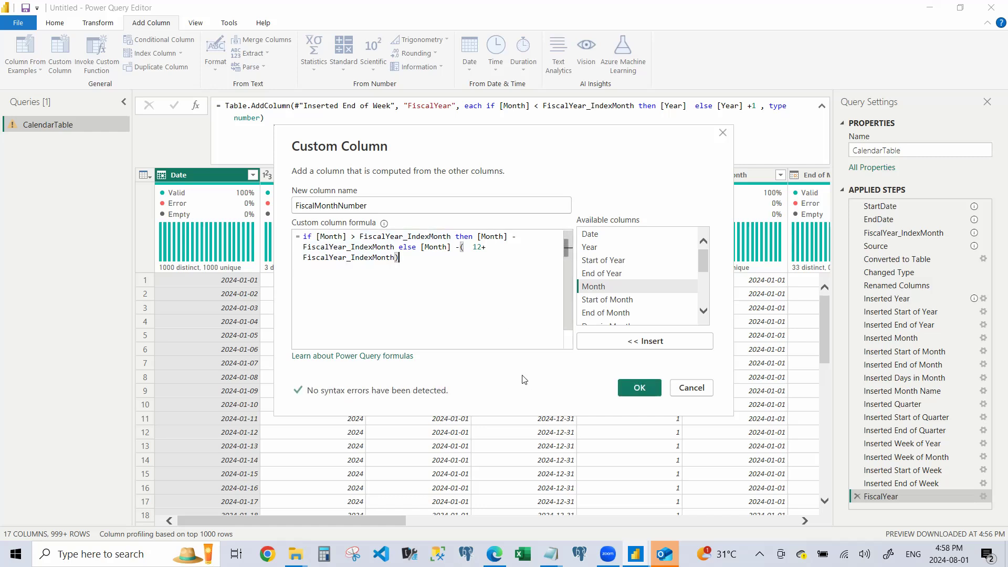
click(639, 387)
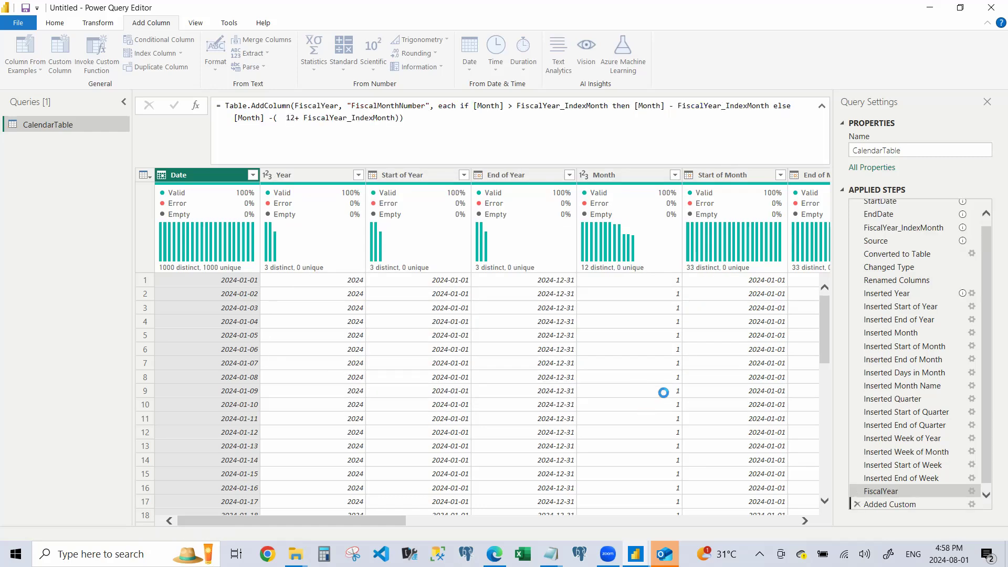
Correct the else branch of the FiscalMonthNumber column formula to [Month] + (12 - FiscalYear_IndexMonth).
click(385, 104)
double_click(385, 105)
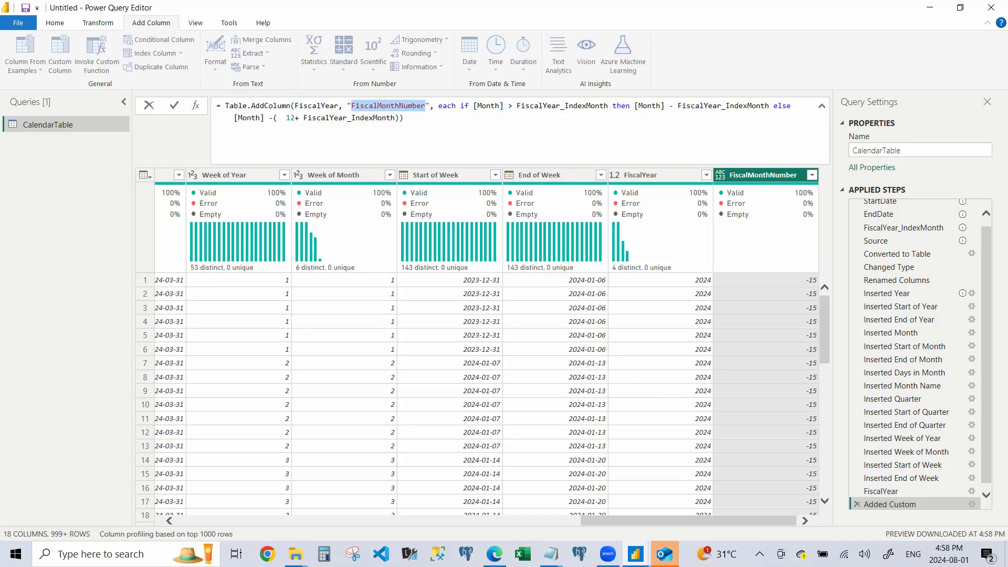
key(alt+Tab)
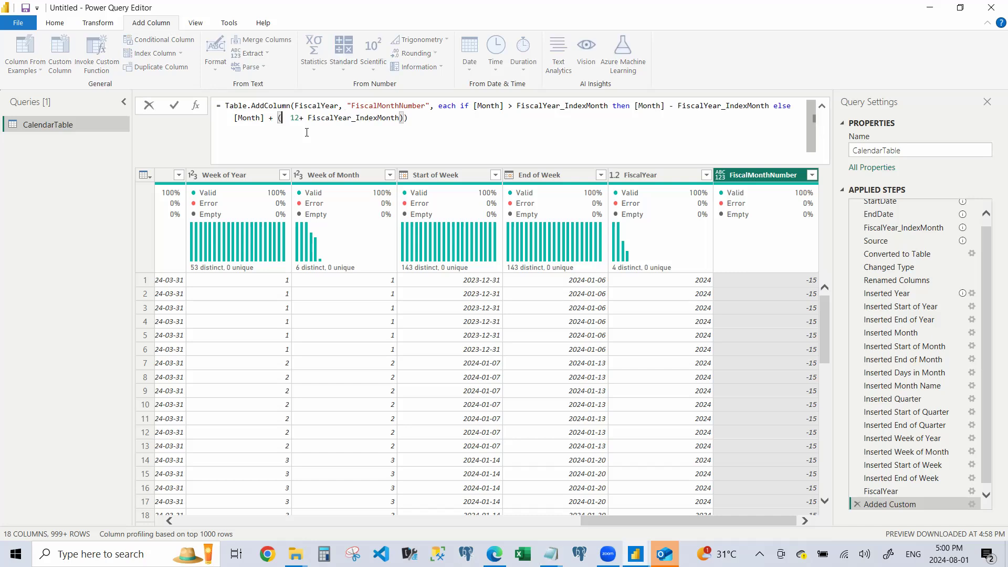
key(Right)
key(Right)
key(Right)
key(Right)
key(Right)
key(BackSpace)
text(-)
key(Return)
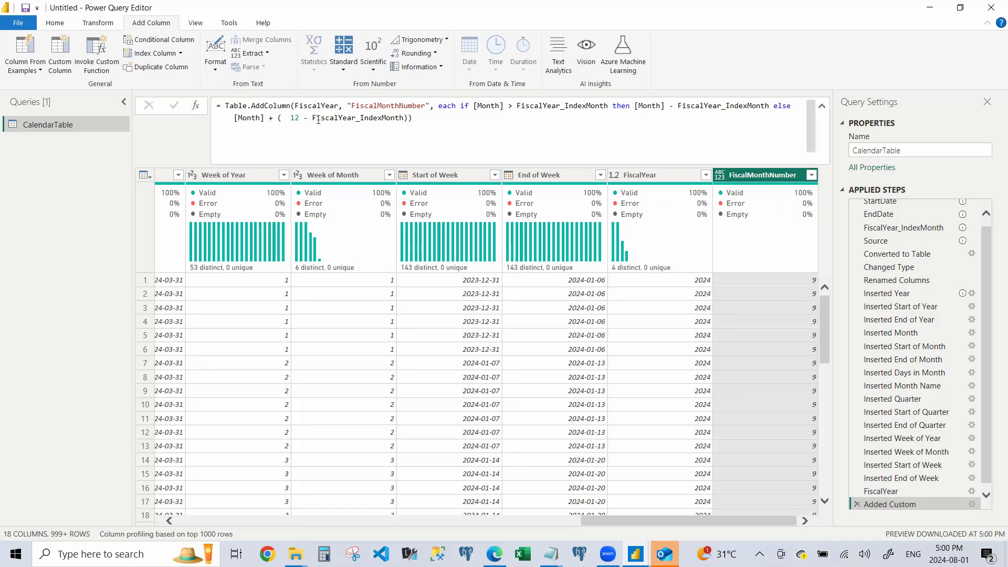
Rename the Added Custom step as FiscalMonthNumber, copying the name from its formula.
double_click(376, 105)
key(ctrl+c)
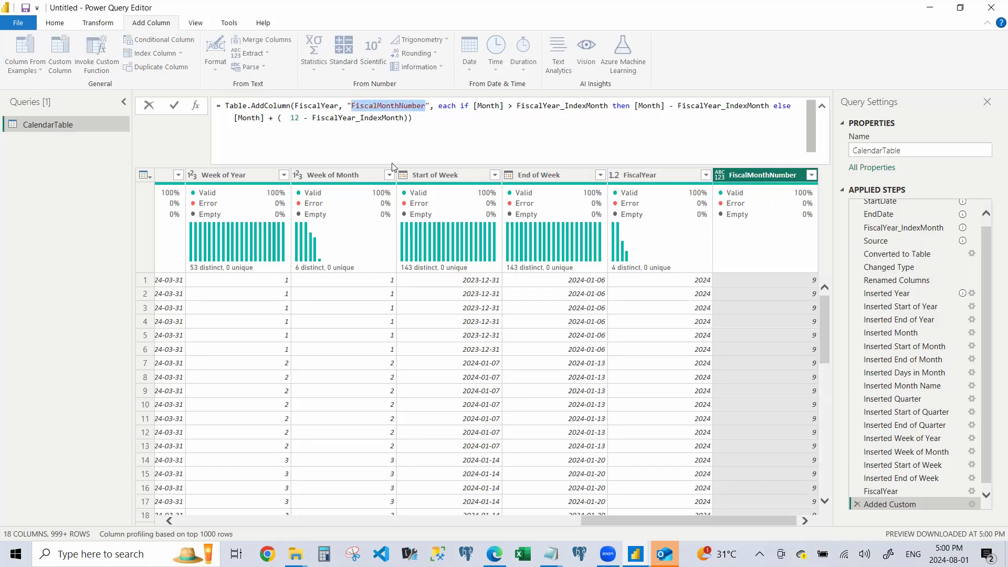
key(Escape)
right_click(900, 498)
click(929, 397)
key(ctrl+v)
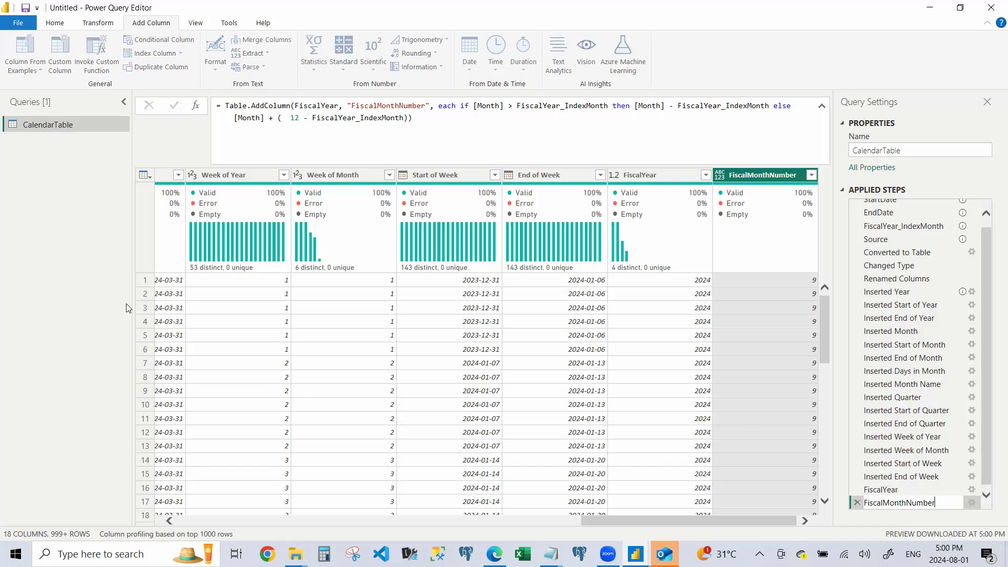
key(Return)
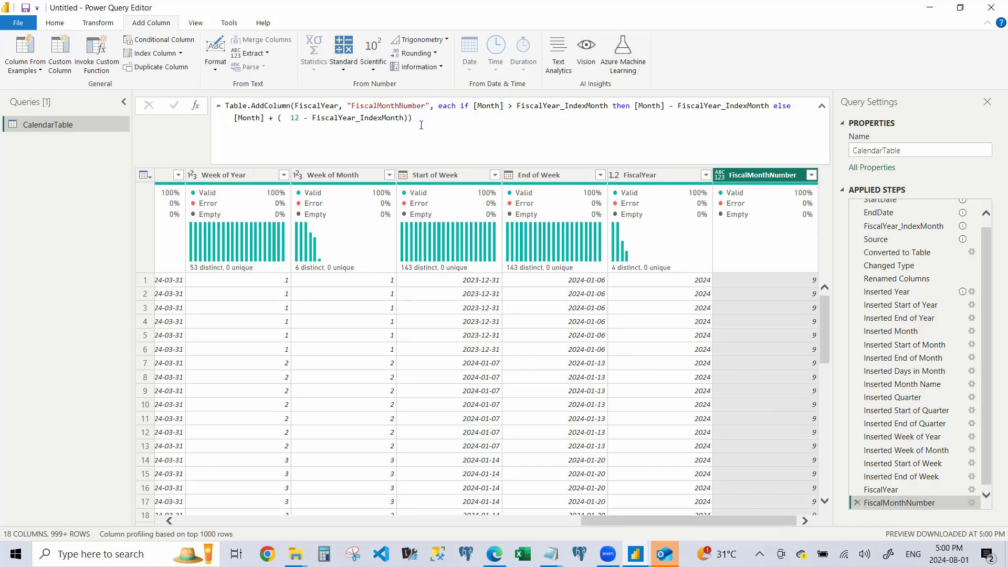
Add the type number argument at the end of the FiscalMonthNumber step's formula.
click(422, 125)
text(, )
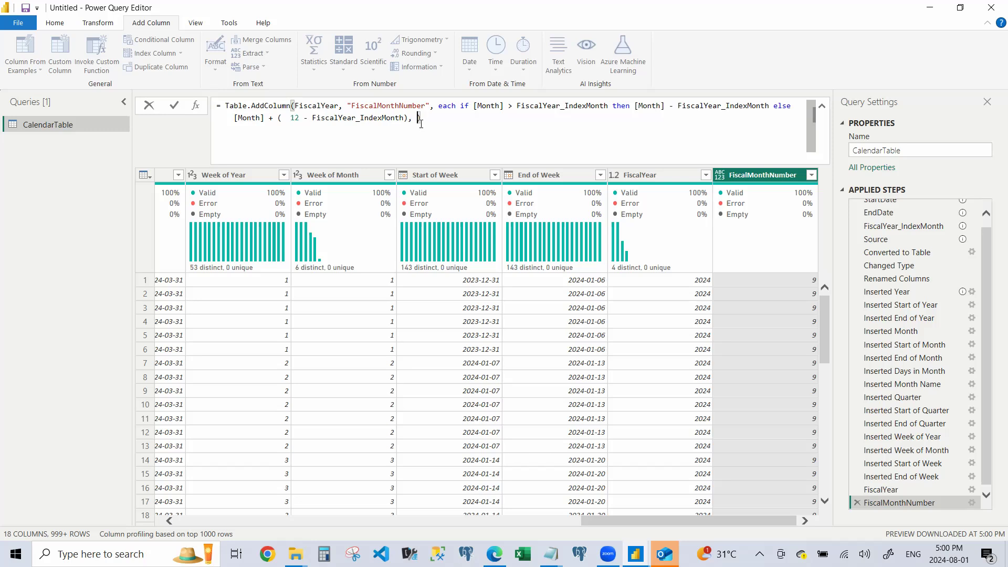
text(typer number)
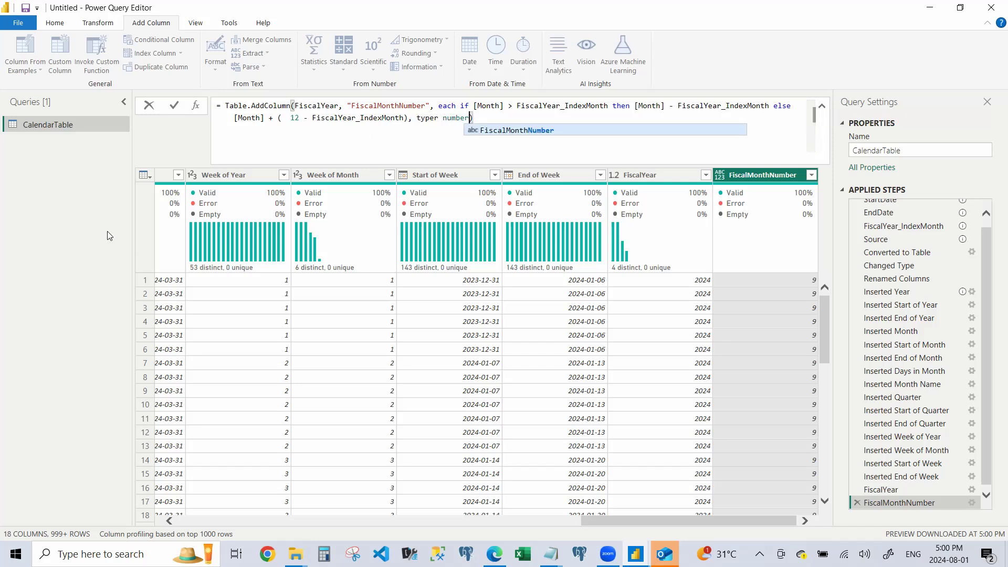
click(437, 117)
key(BackSpace)
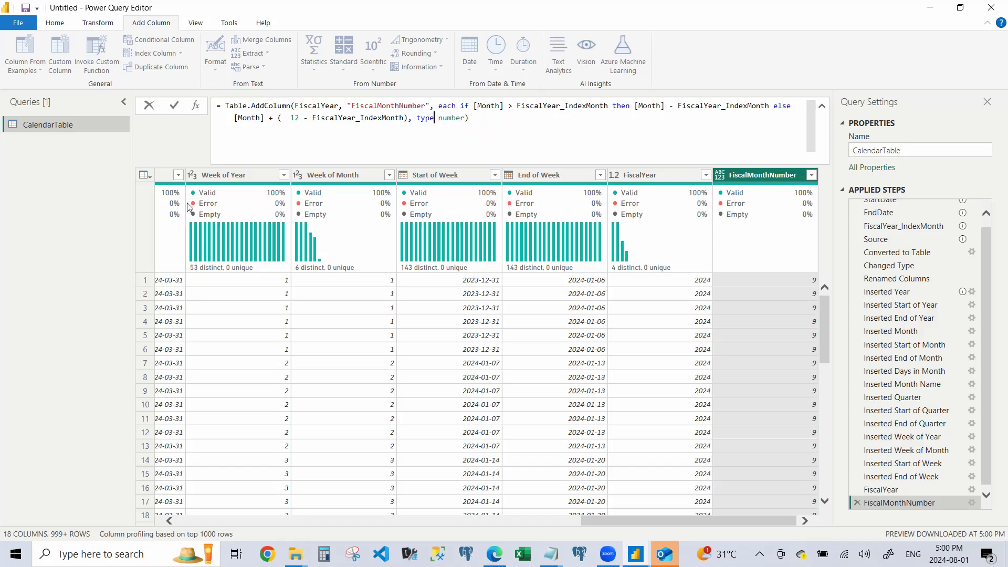
key(Return)
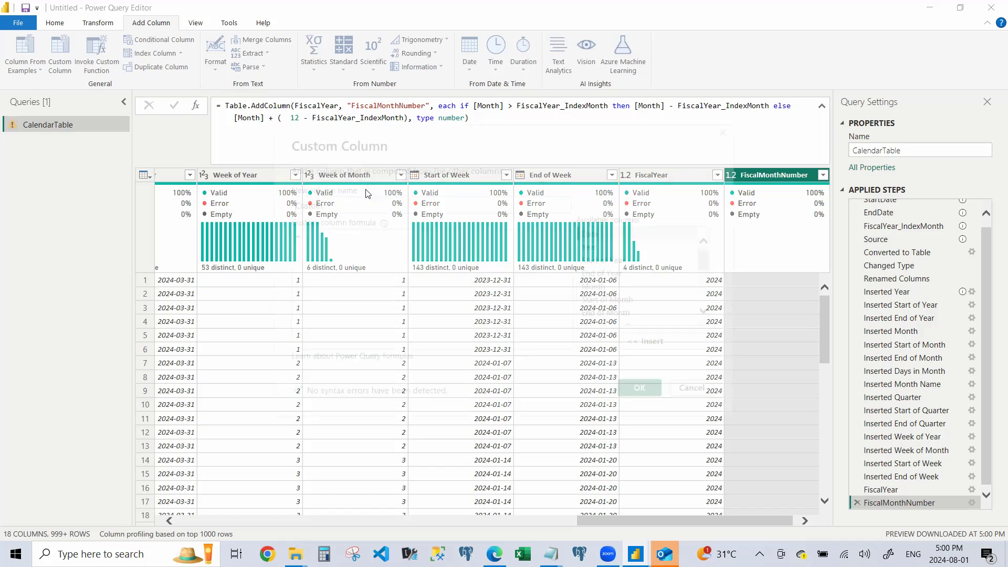
Start a new custom column named FiscalQuarterNumber with the formula [FiscalMonthNumber]/3.
text(Fisca)
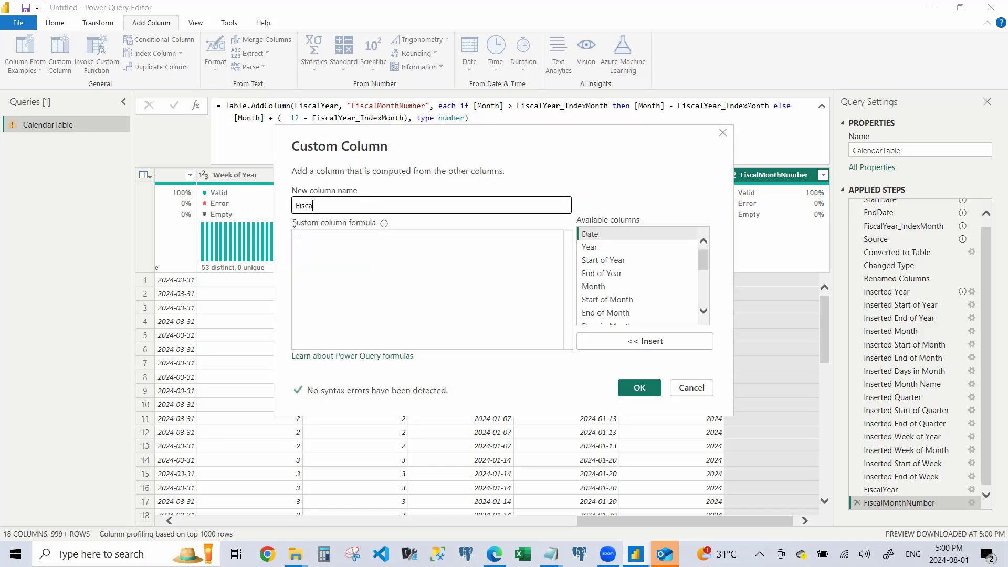
text(lQuarterNumber)
key(Tab)
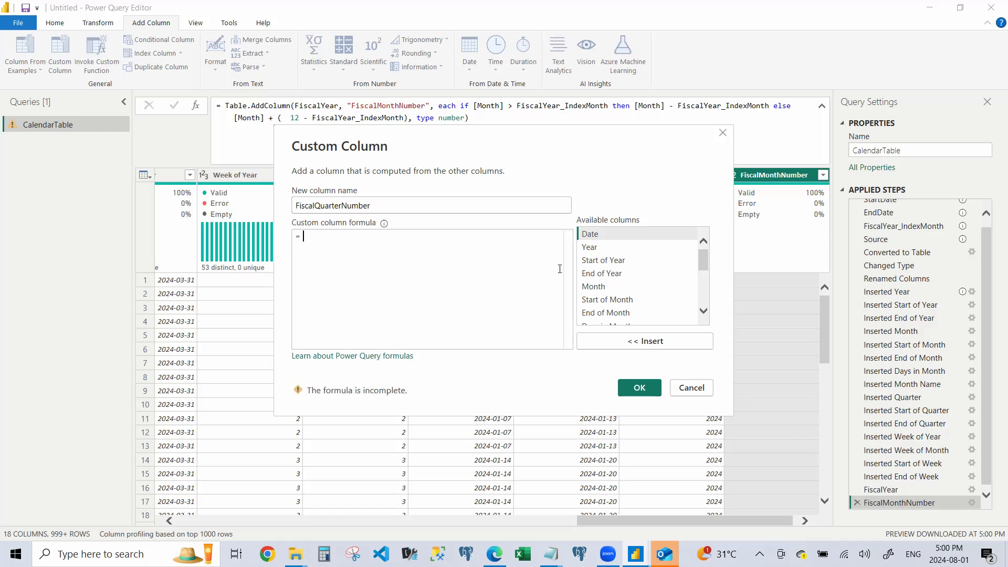
scroll(638, 278, down, 5)
click(628, 319)
double_click(629, 318)
text(/3,)
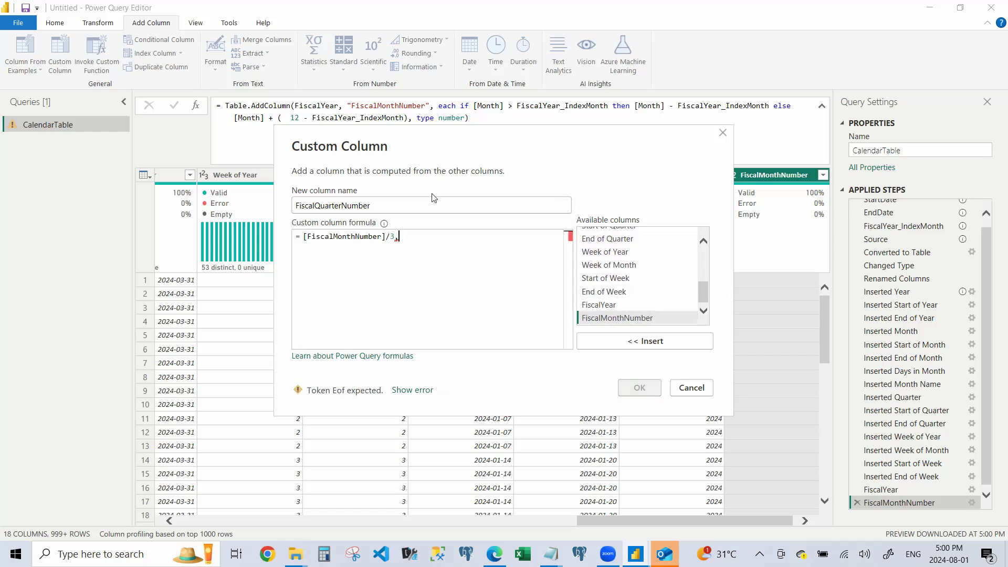
Wrap the quarter formula as RoundUp([FiscalMonthNumber]/3,0) and create the FiscalQuarterNumber column.
key(Left)
key(Left)
key(Left)
key(Left)
text(RoundUp()
key(ctrl+Right)
key(ctrl+Right)
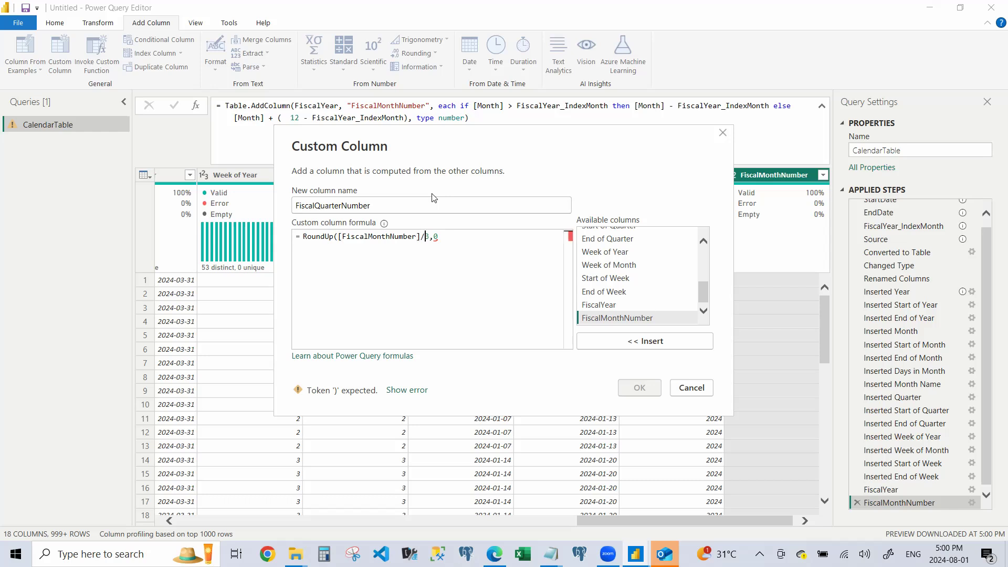
text())
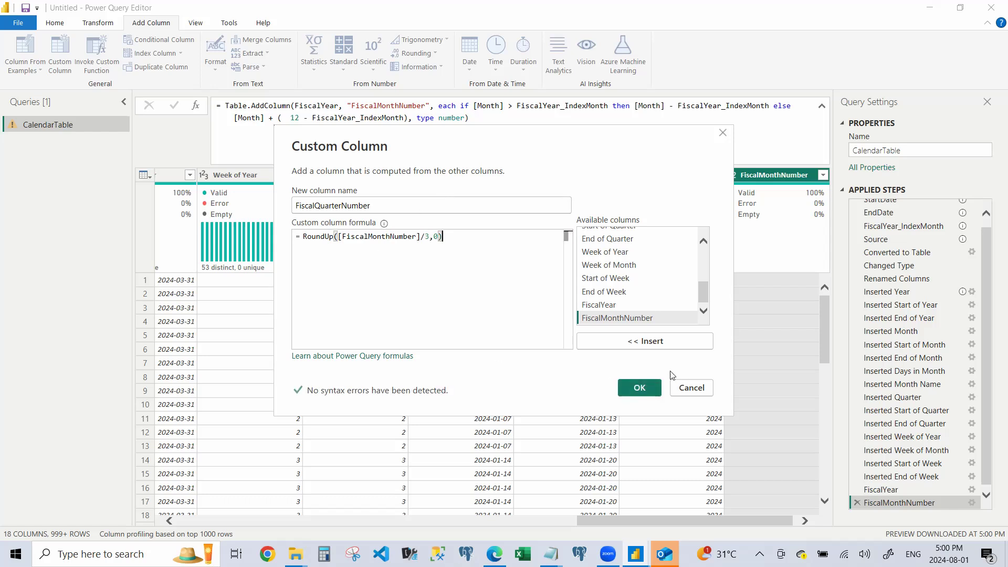
click(651, 388)
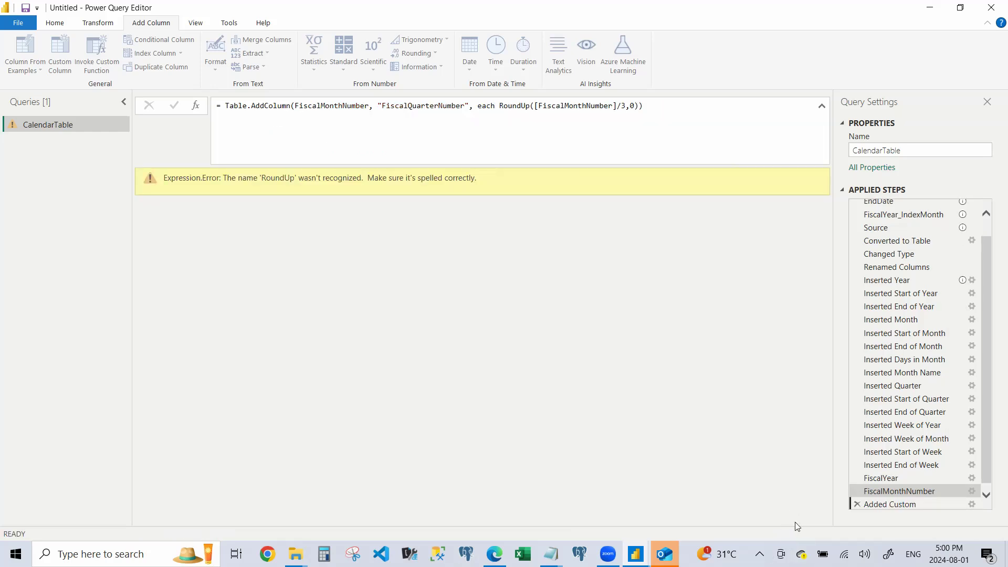
Try to change the rounding function in the FiscalQuarterNumber formula to Round.Up.
click(519, 111)
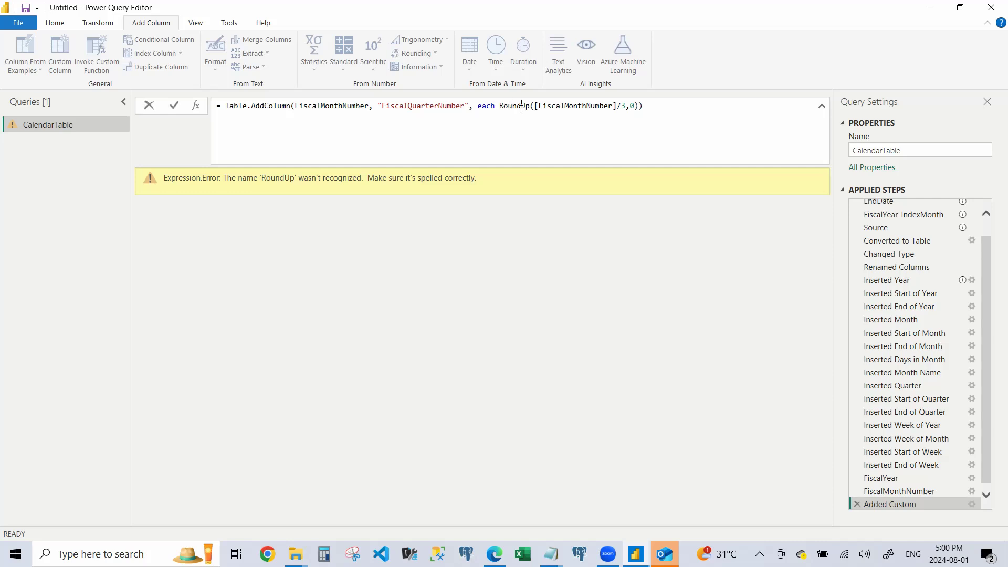
text(.)
key(Return)
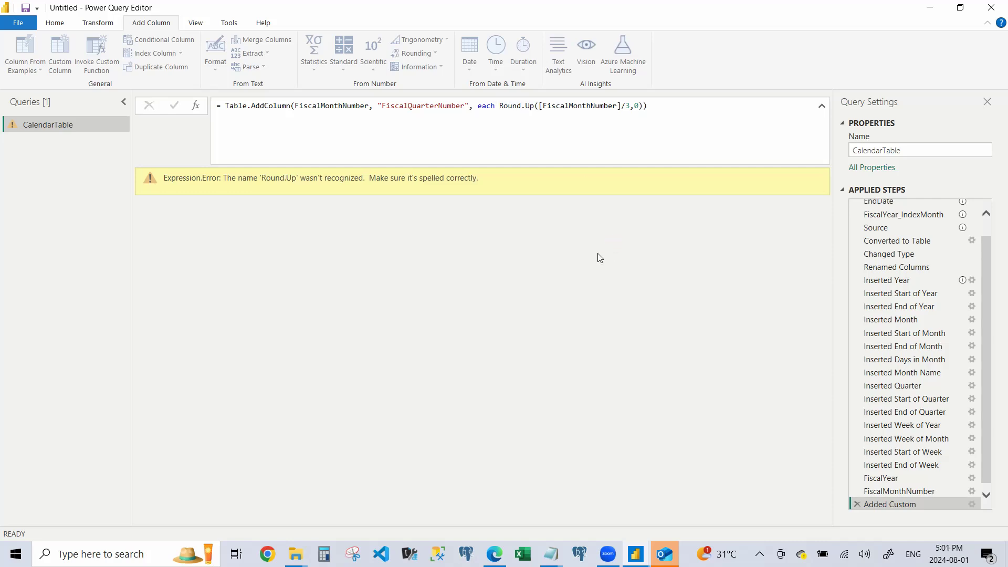
Replace the rounding function in the FiscalQuarterNumber formula with Number.RoundUp.
double_click(518, 105)
key(shift+Right)
key(shift+Right)
key(shift+Right)
text(Round)
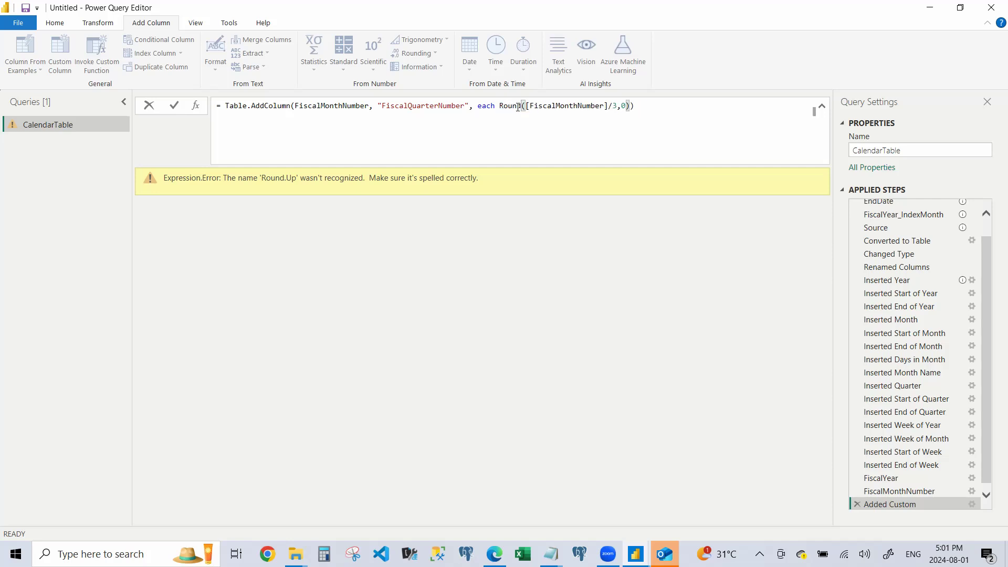
key(BackSpace)
key(BackSpace)
key(BackSpace)
key(BackSpace)
key(BackSpace)
text(Numb)
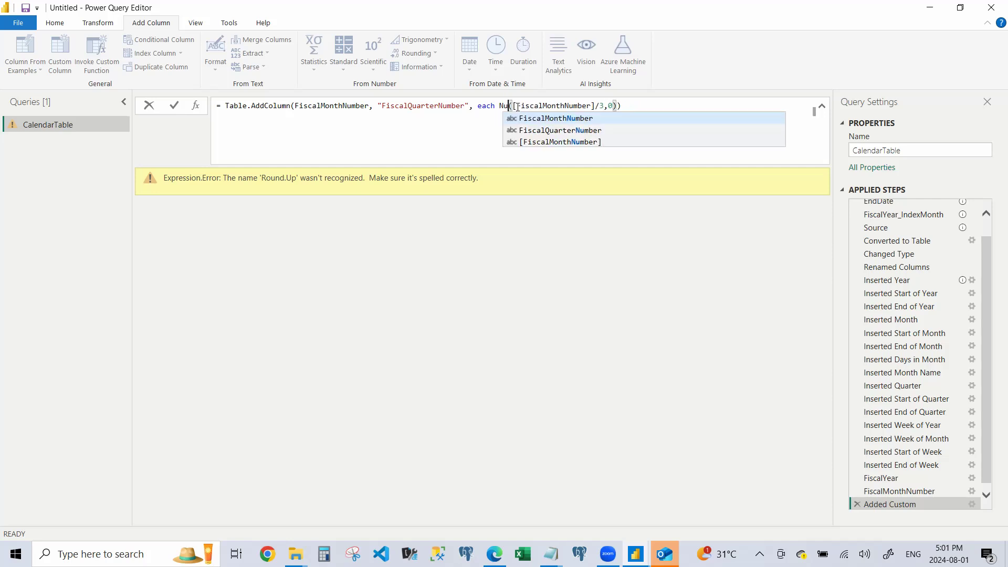
text(er.RoundU)
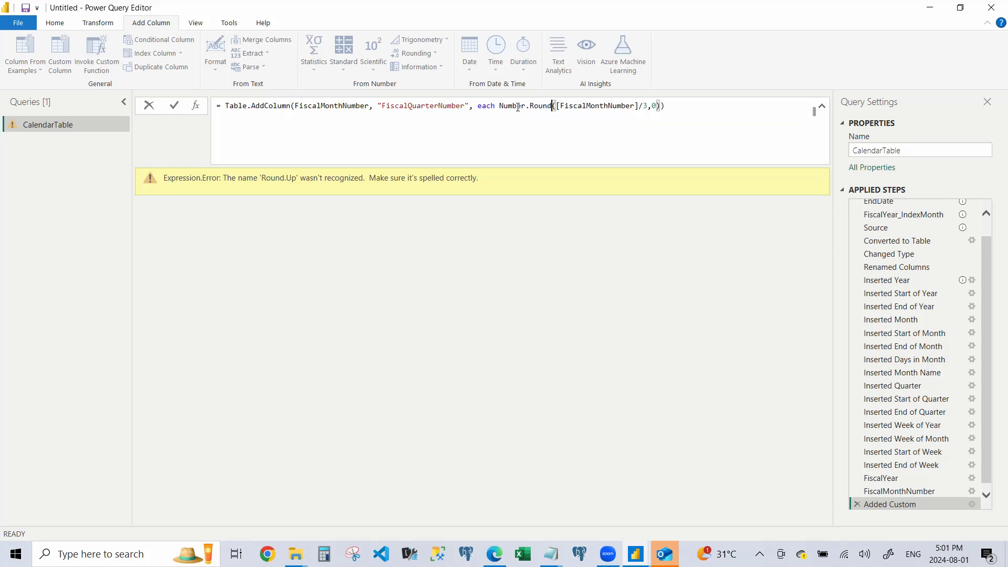
text(p)
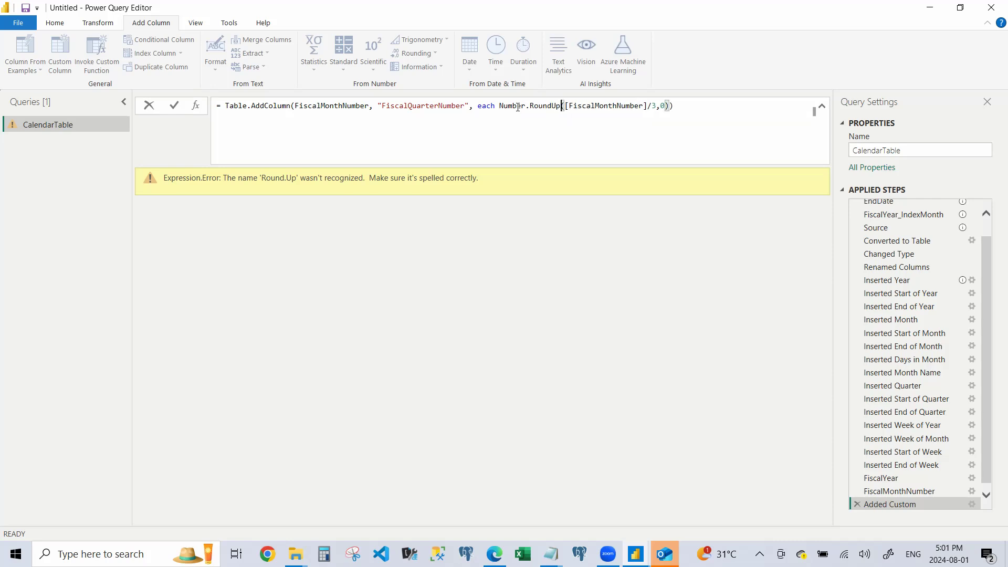
key(Return)
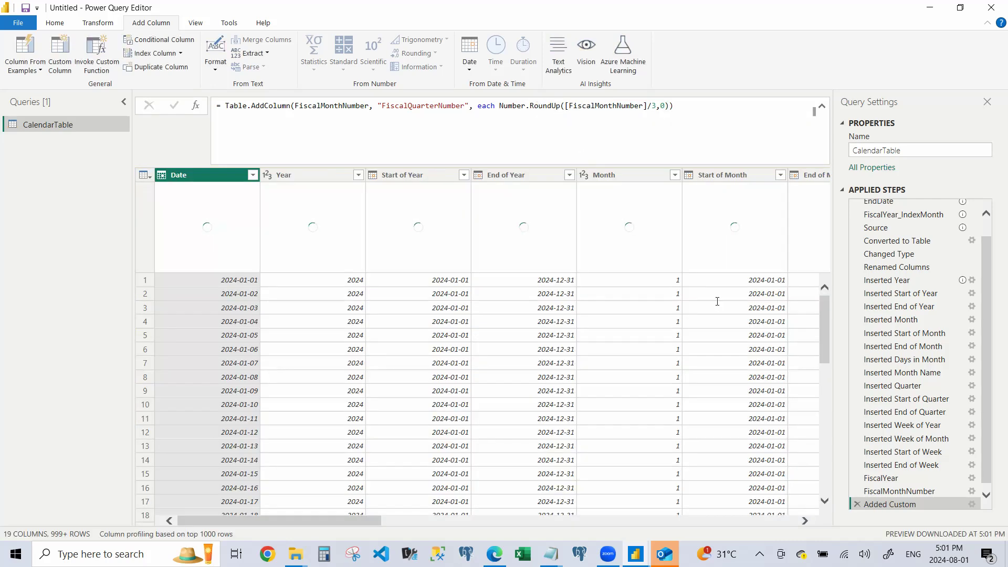
drag(382, 106, 364, 521)
drag(881, 478, 898, 506)
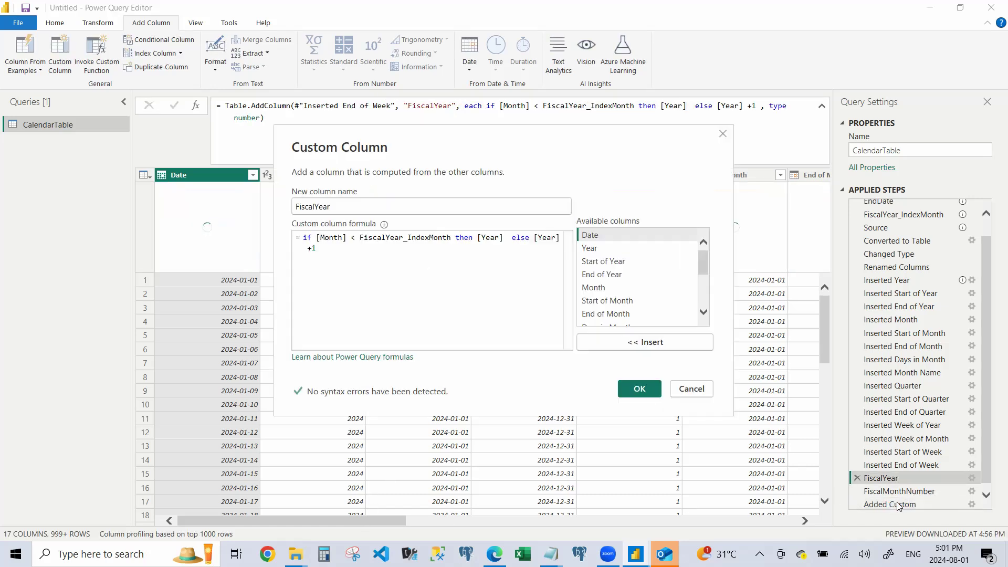
click(691, 389)
Try to rename the Added Custom step with the copied text from the FiscalQuarterNumber formula.
click(901, 501)
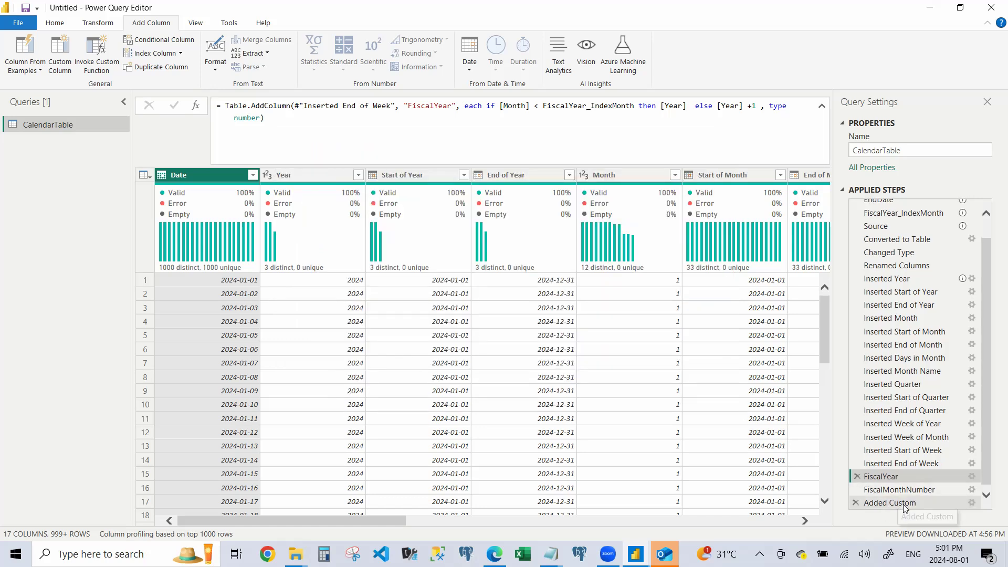
right_click(903, 507)
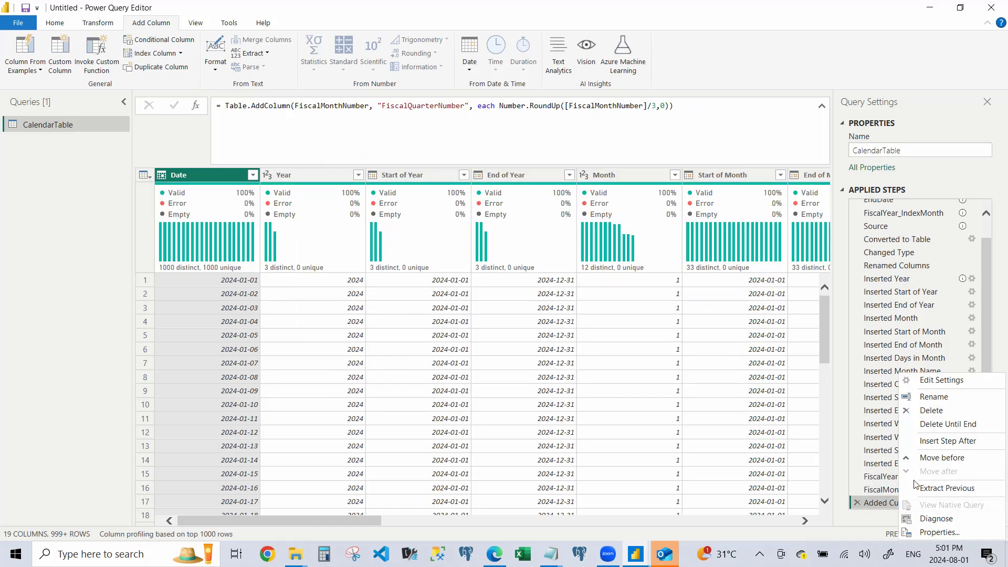
click(943, 397)
key(ctrl+v)
key(Return)
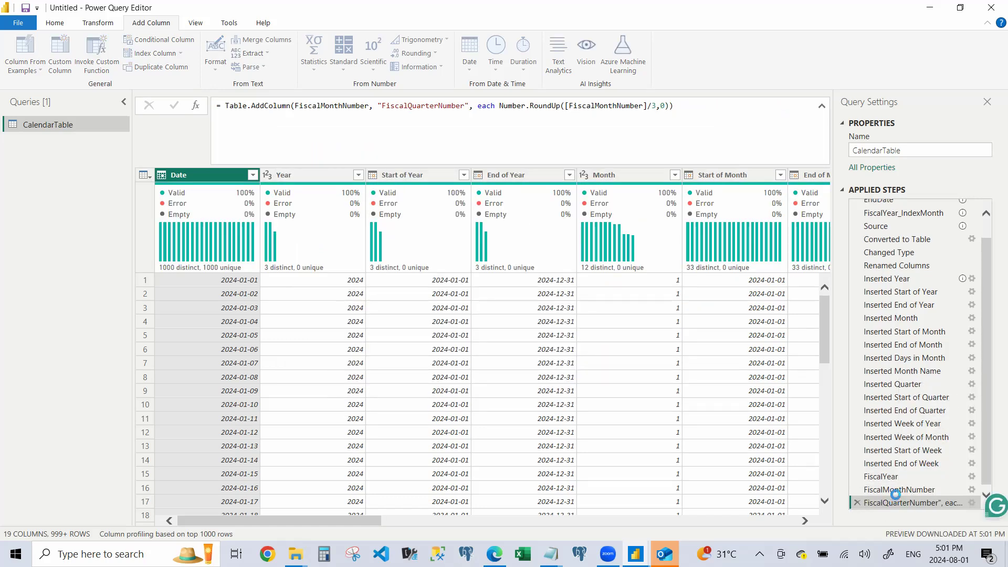
Rename the last applied step as FiscalQuarterNumber.
right_click(900, 504)
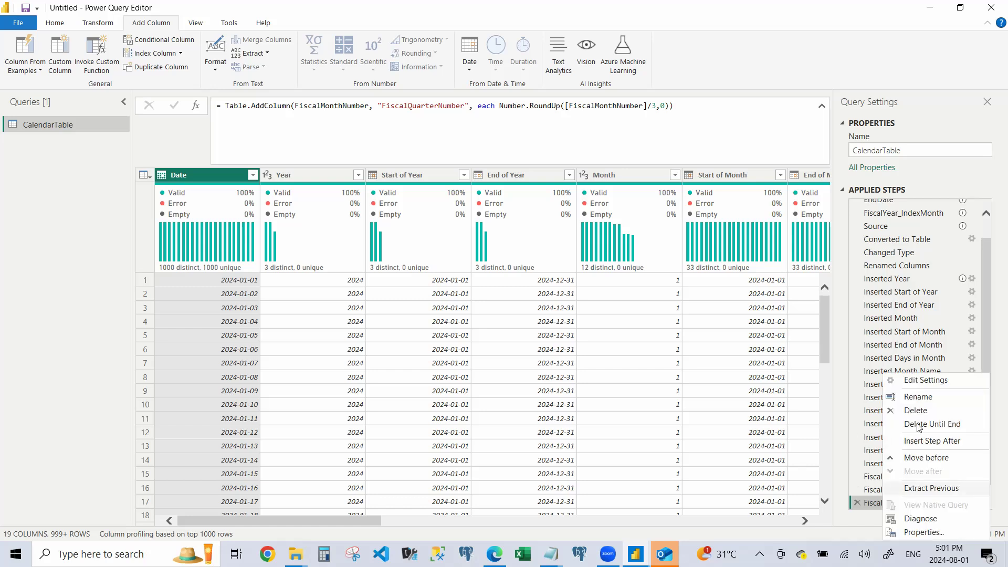
click(922, 397)
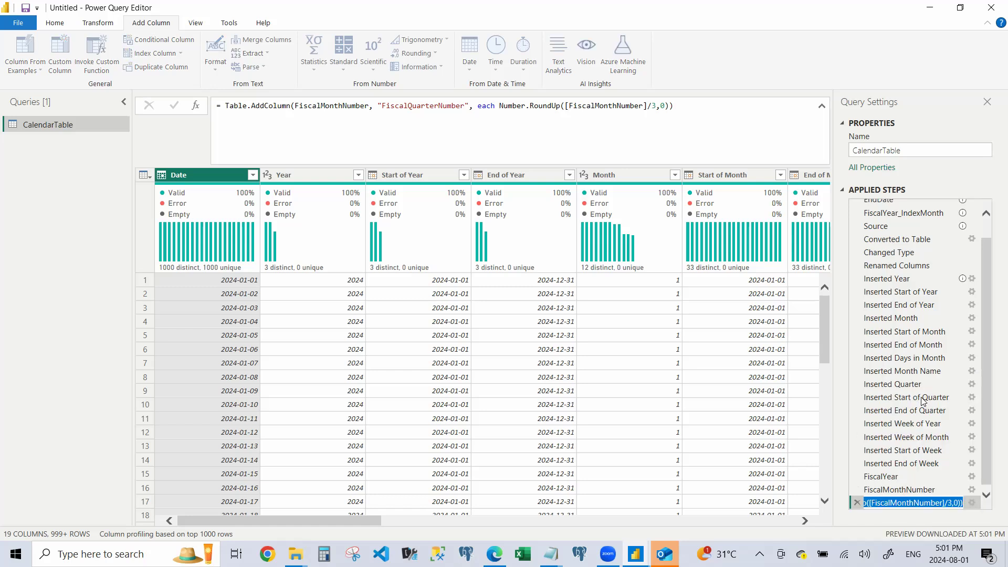
text(Fiscal)
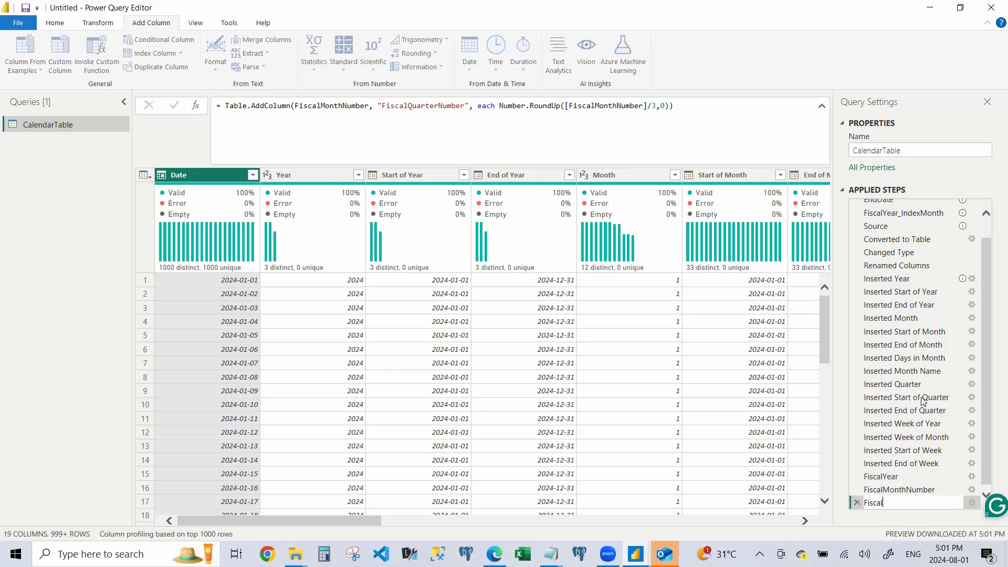
text(QuarterNumber)
key(Return)
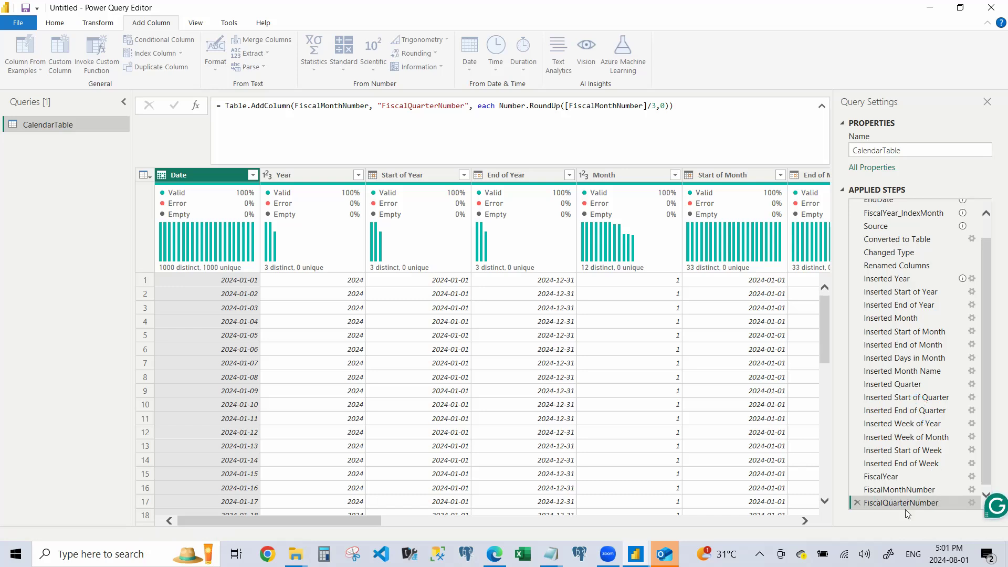
Add the argument "type number" at the end of the FiscalQuarterNumber column's Table.AddColumn formula.
drag(369, 521, 900, 488)
click(762, 202)
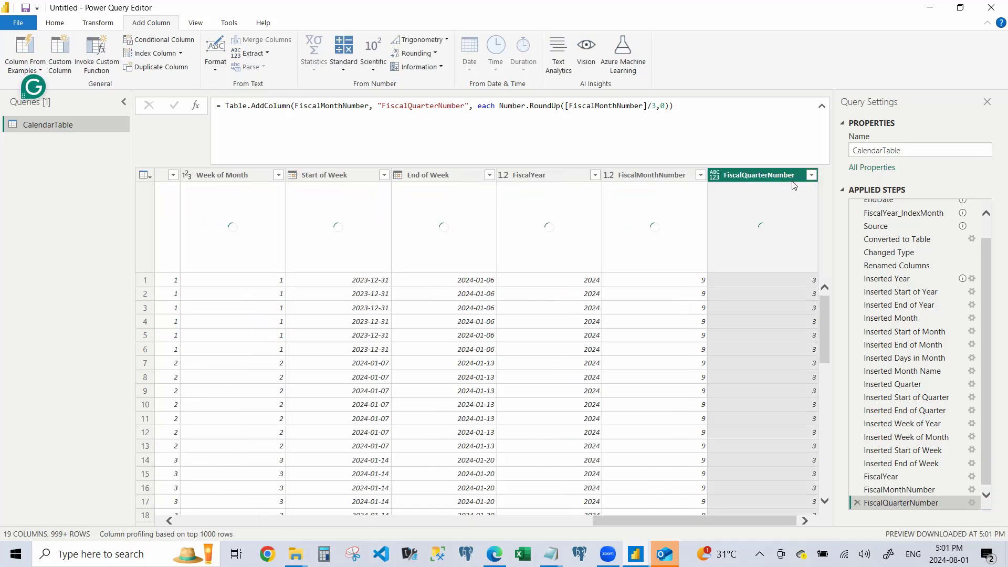
click(708, 112)
key(Left)
text(, typer )
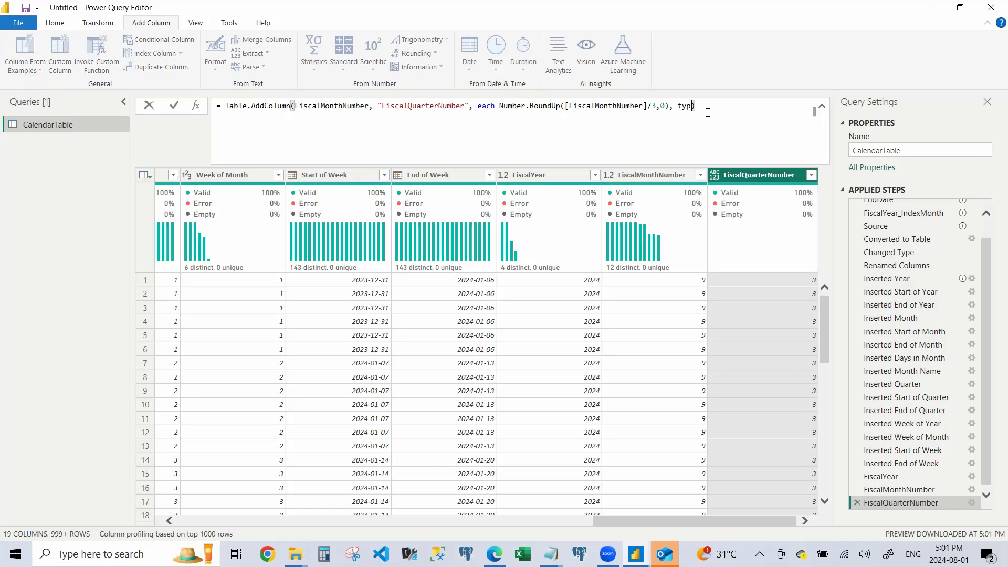
text(number)
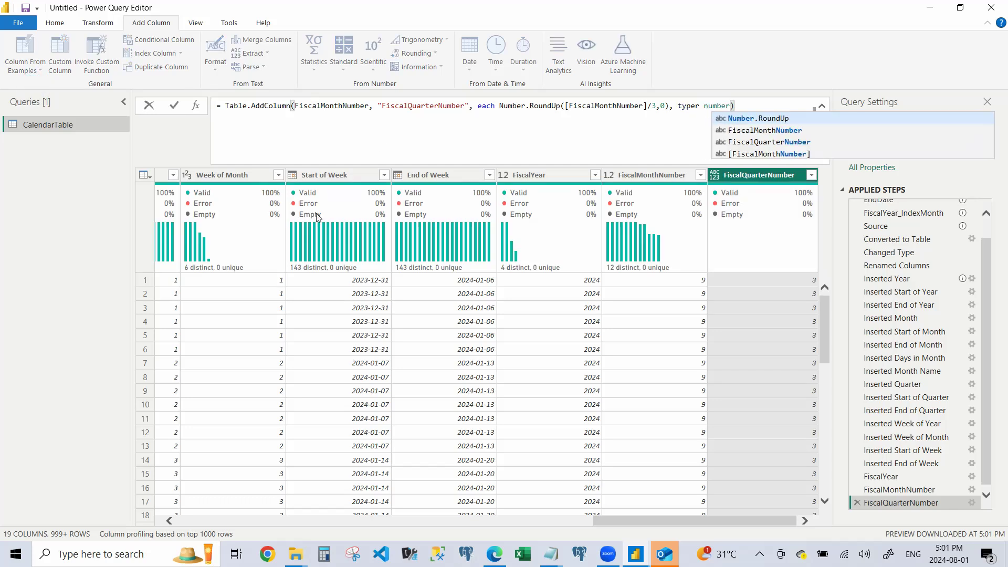
click(700, 105)
key(BackSpace)
key(Return)
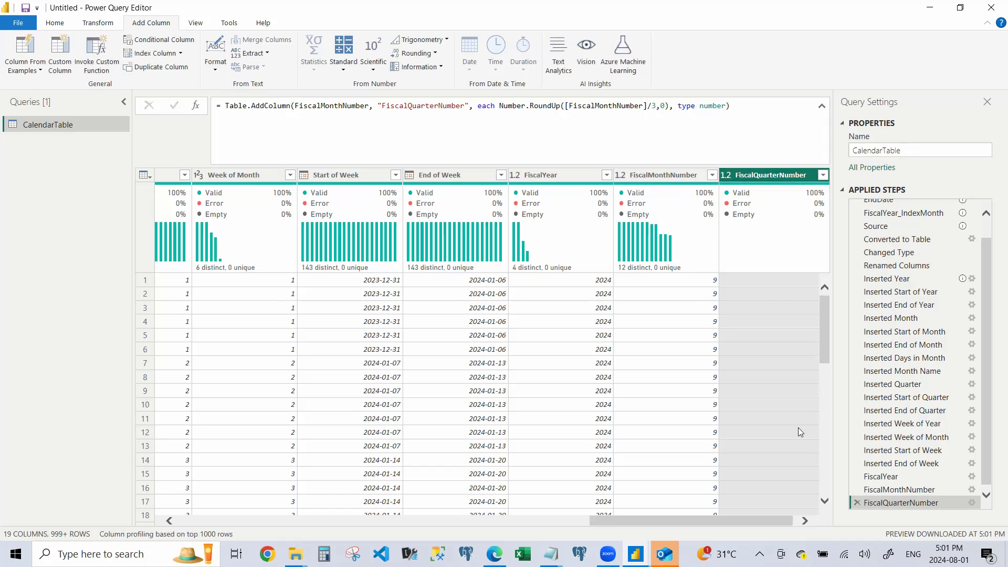
Check the distinct values in the FiscalQuarterNumber column's filter list without applying a filter.
click(803, 520)
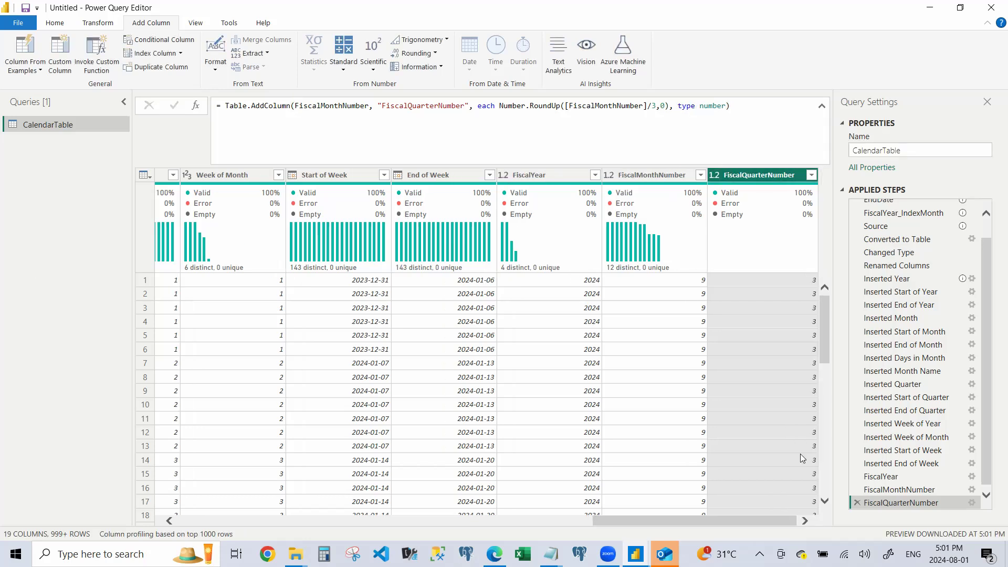
click(811, 175)
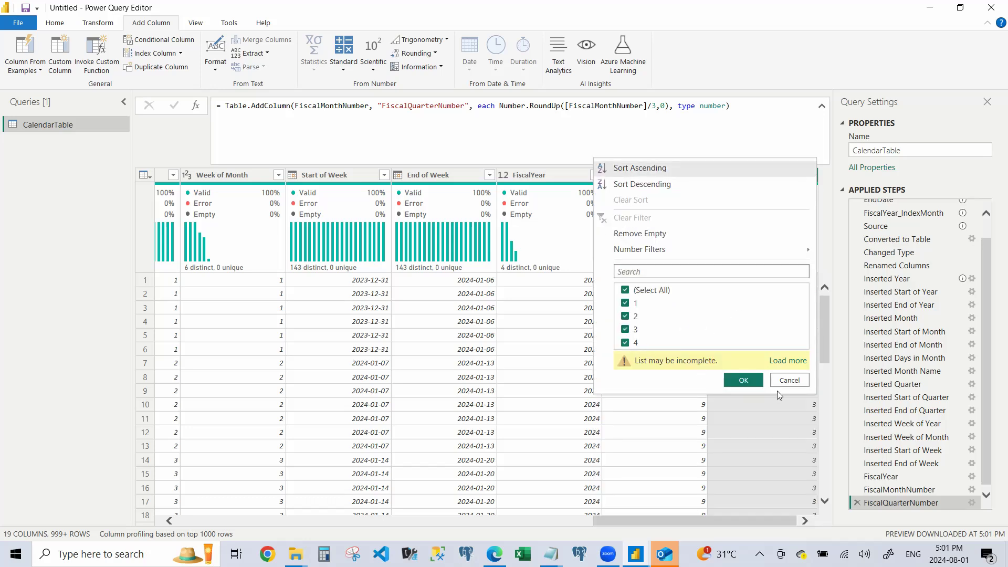
click(795, 381)
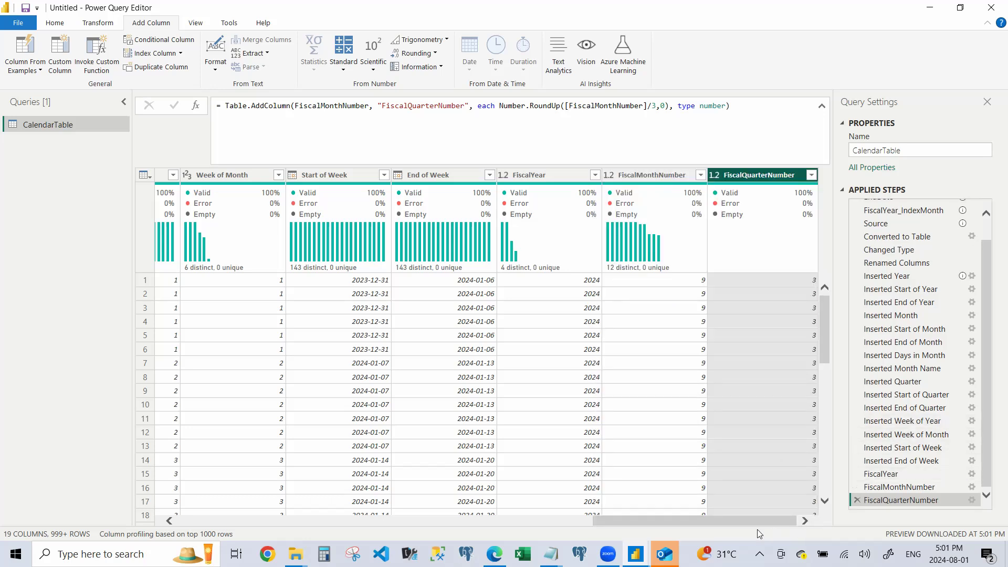